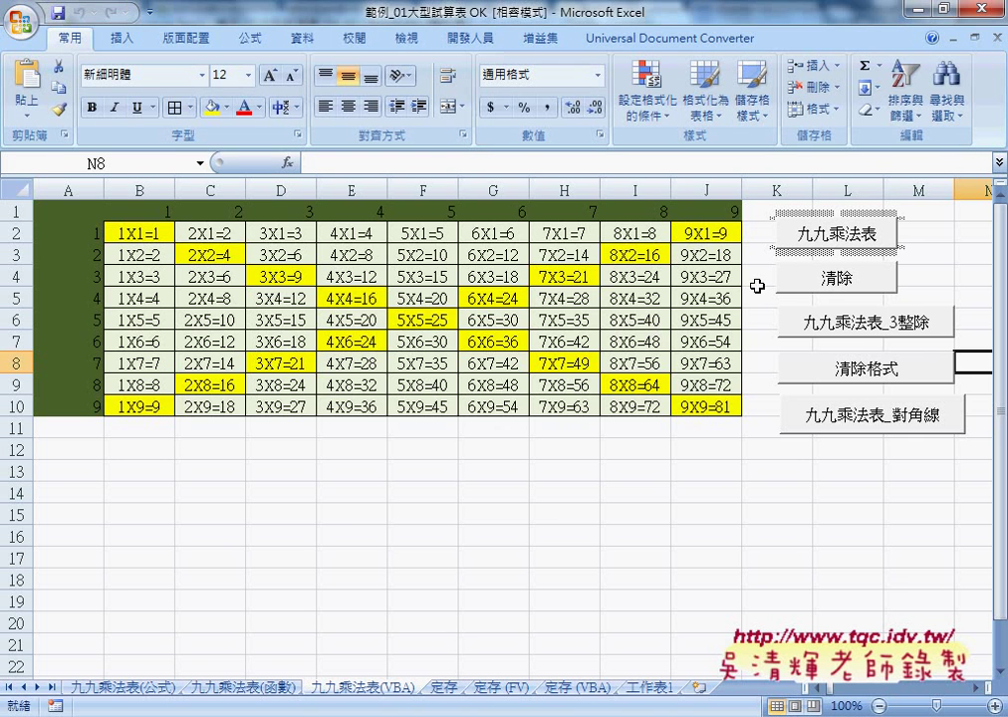
- Clear the table's entries and yellow highlighting, then refill it with 1X1=1 through 9X9=81
{"action": "left_click", "coordinate": [833, 280]}
{"action": "left_click", "coordinate": [865, 364]}
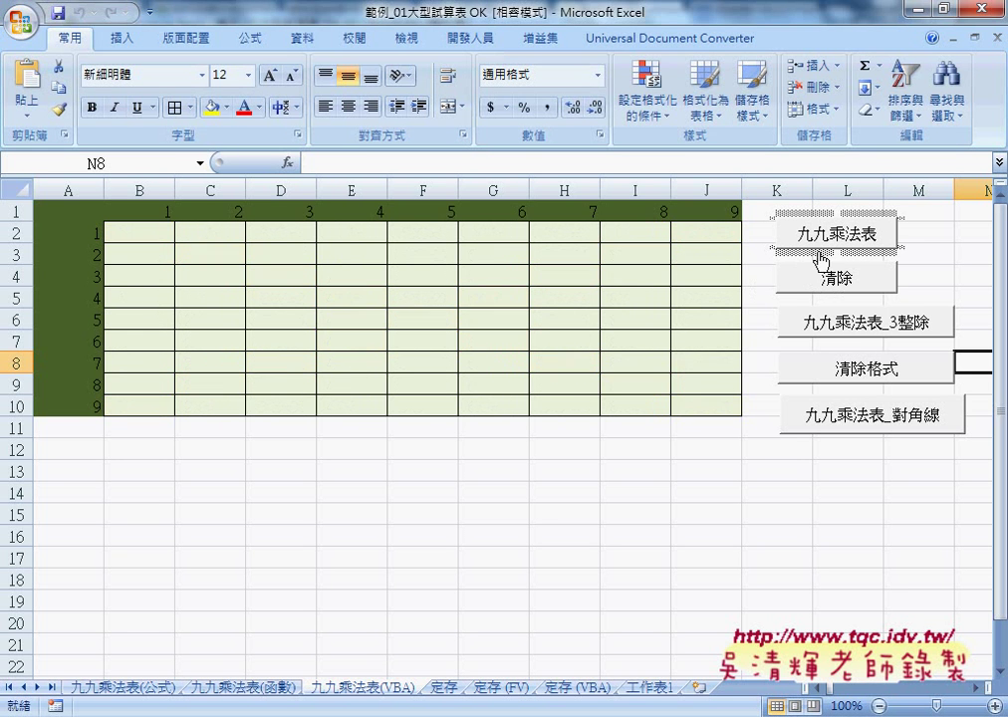
{"action": "left_click", "coordinate": [823, 239]}
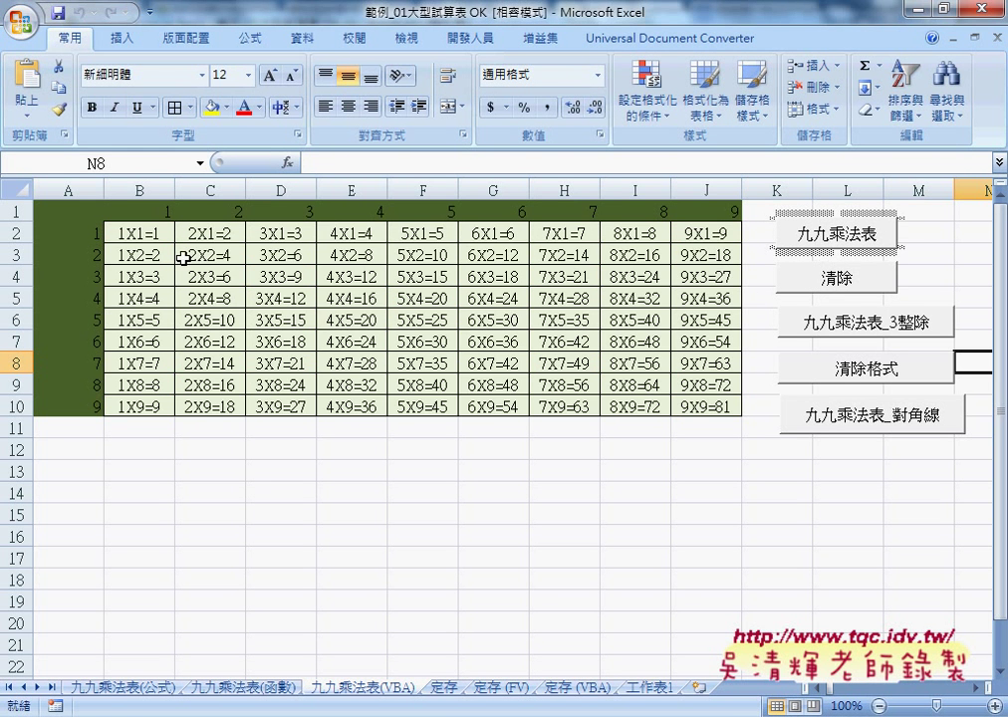
{"action": "left_click_drag", "start_coordinate": [141, 232], "coordinate": [719, 405]}
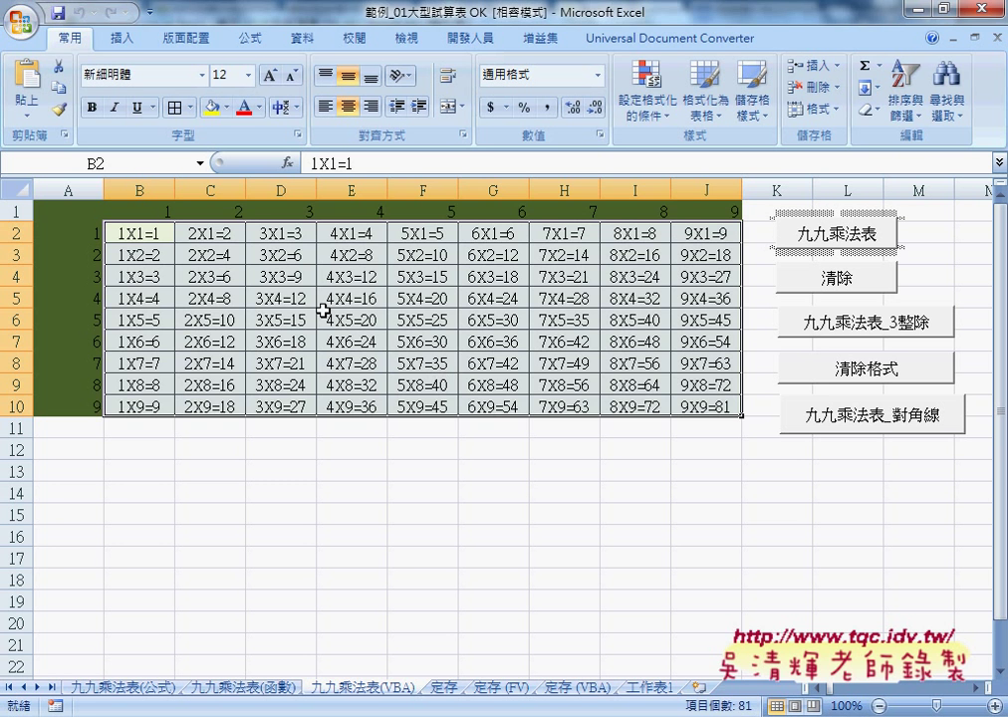
{"action": "left_click", "coordinate": [147, 235]}
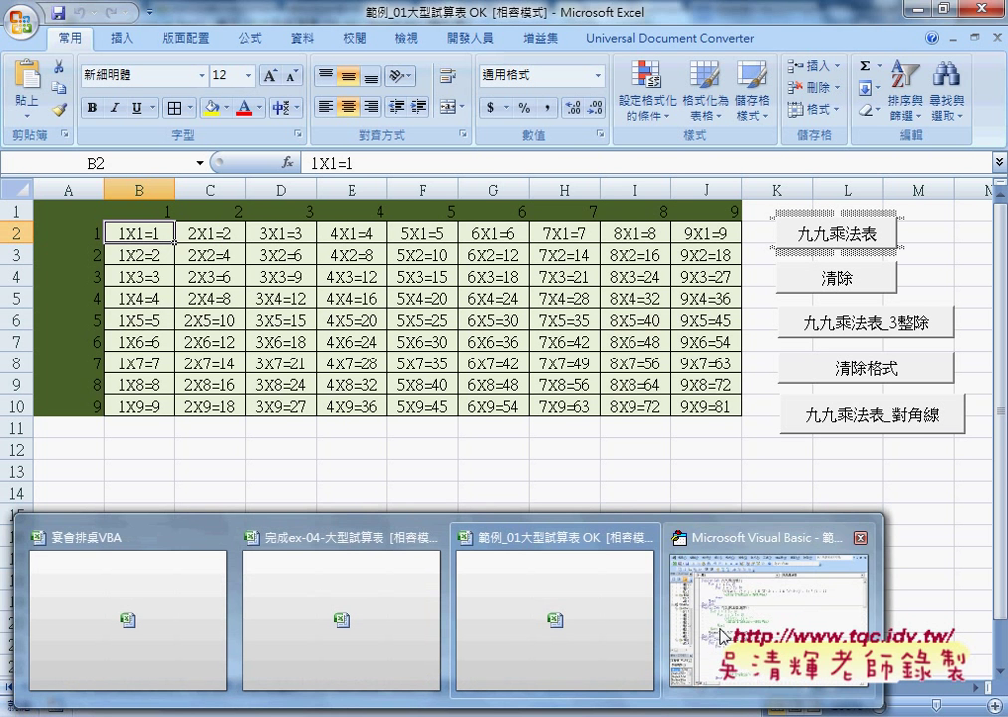
- Show the 九九乘法表 macro's Cells(i, j) expression in the VBA editor beside the worksheet
{"action": "left_click", "coordinate": [578, 503]}
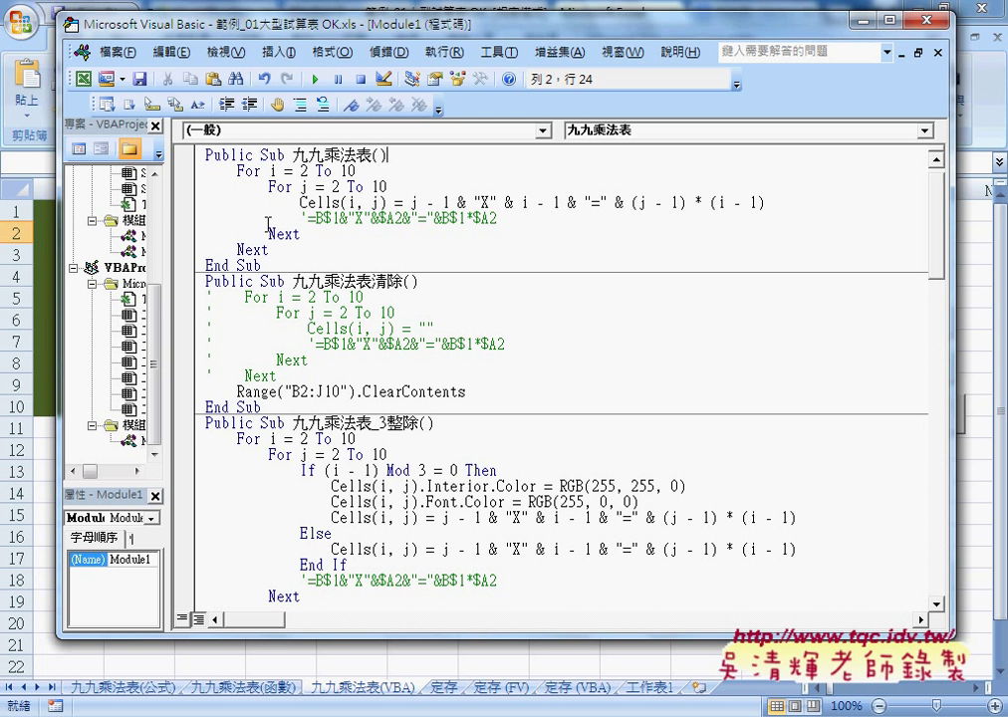
{"action": "left_click", "coordinate": [304, 202]}
{"action": "left_click_drag", "start_coordinate": [304, 203], "coordinate": [772, 203]}
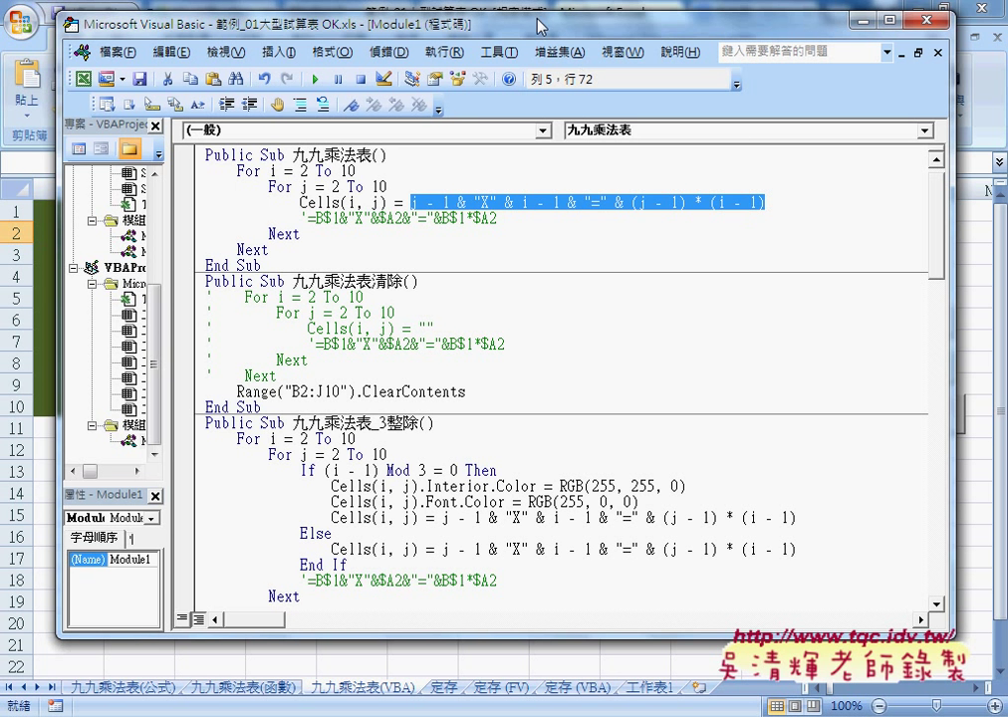
{"action": "mouse_move", "coordinate": [541, 23]}
{"action": "left_mouse_down"}
{"action": "mouse_move", "coordinate": [541, 80]}
{"action": "mouse_move", "coordinate": [658, 144]}
{"action": "left_mouse_up"}
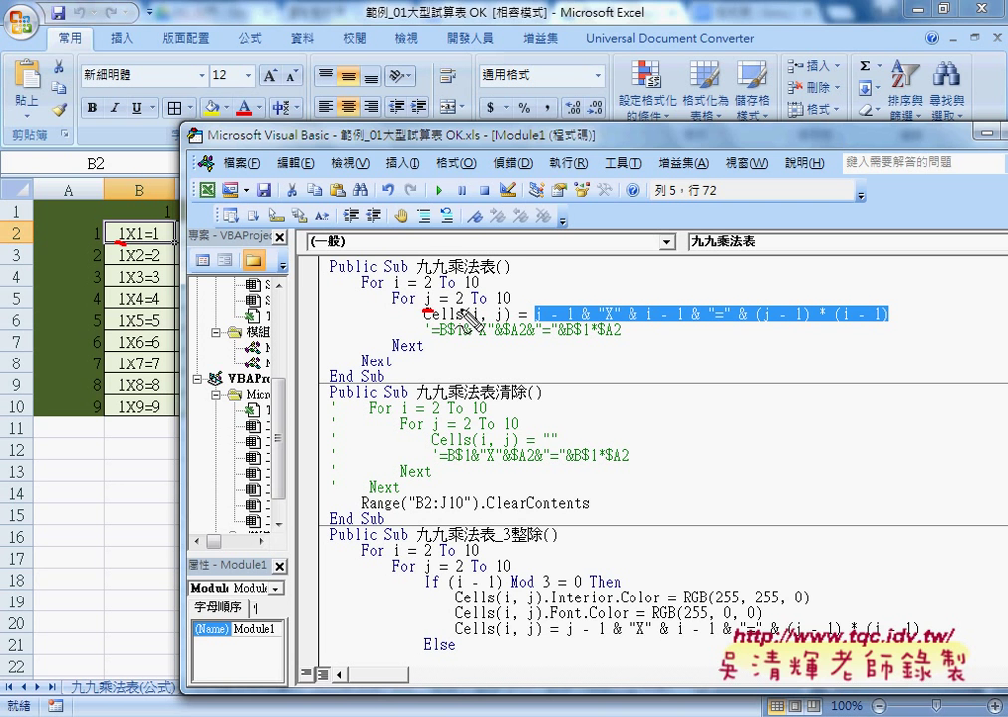
{"action": "left_click_drag", "start_coordinate": [434, 317], "coordinate": [463, 319]}
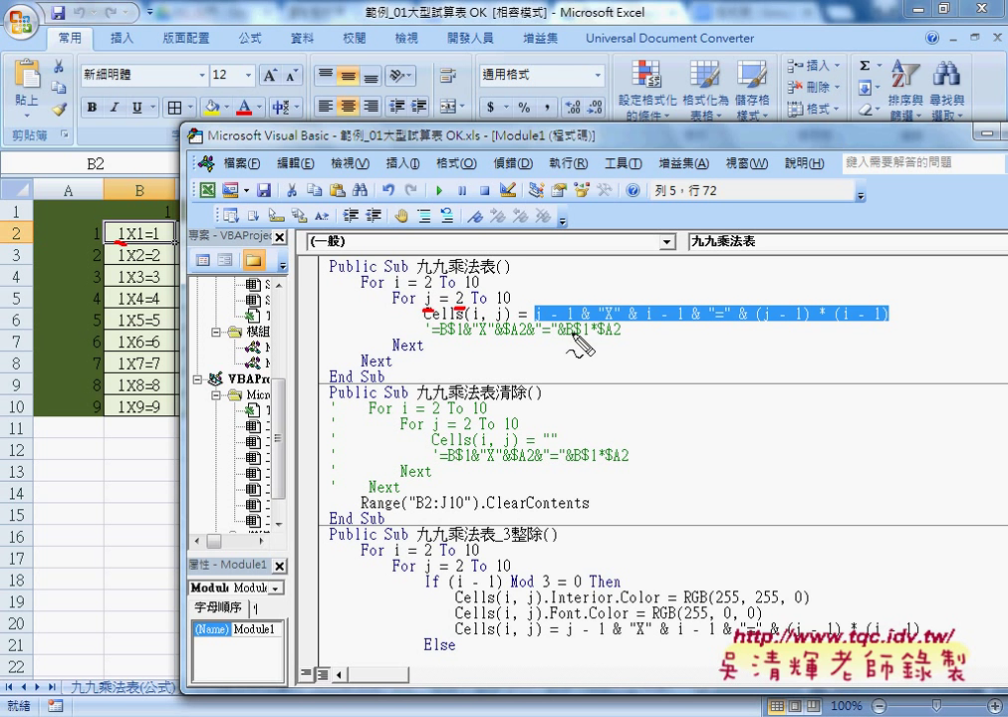
{"action": "left_click_drag", "start_coordinate": [575, 329], "coordinate": [520, 329]}
{"action": "left_click_drag", "start_coordinate": [117, 242], "coordinate": [140, 240]}
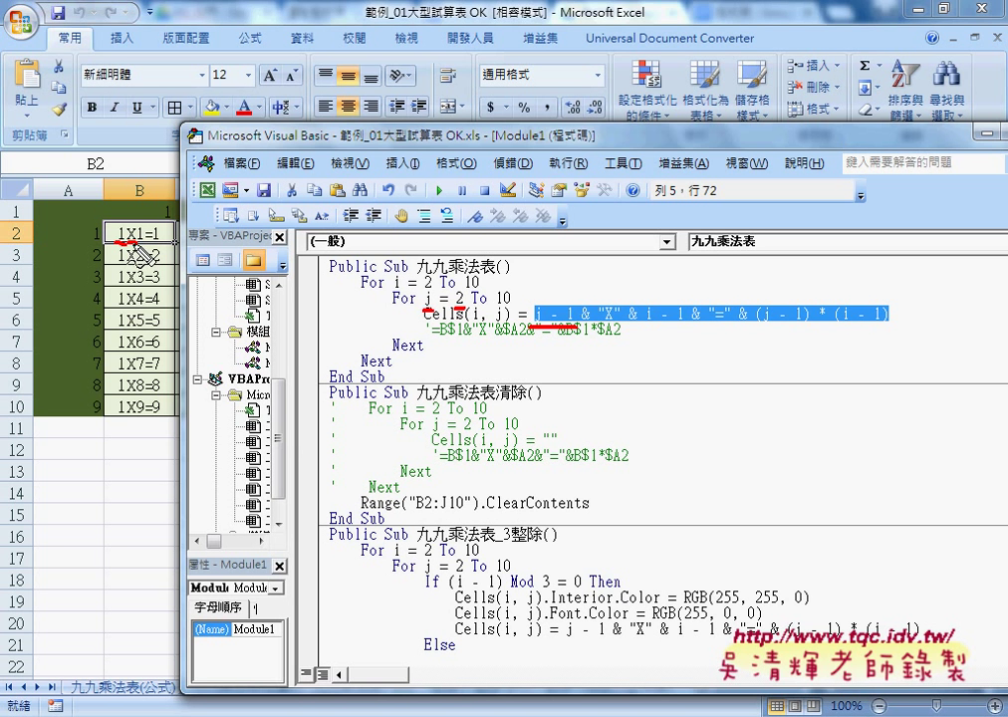
{"action": "left_click_drag", "start_coordinate": [583, 325], "coordinate": [645, 324]}
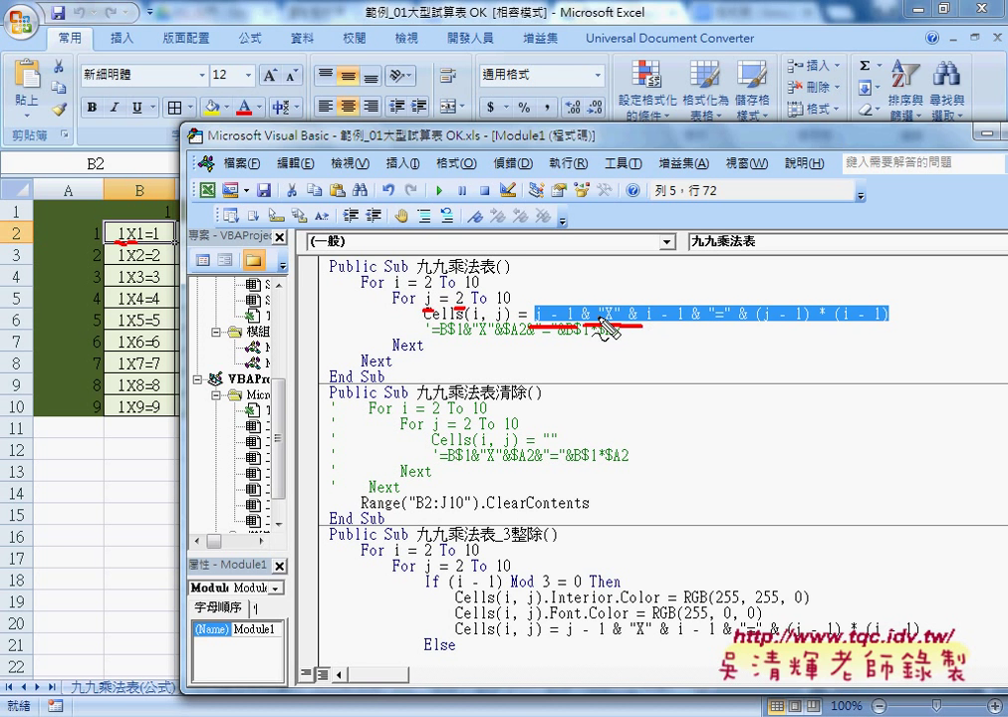
{"action": "mouse_move", "coordinate": [574, 242]}
{"action": "left_mouse_down"}
{"action": "mouse_move", "coordinate": [582, 267]}
{"action": "mouse_move", "coordinate": [558, 269]}
{"action": "mouse_move", "coordinate": [594, 270]}
{"action": "left_mouse_up"}
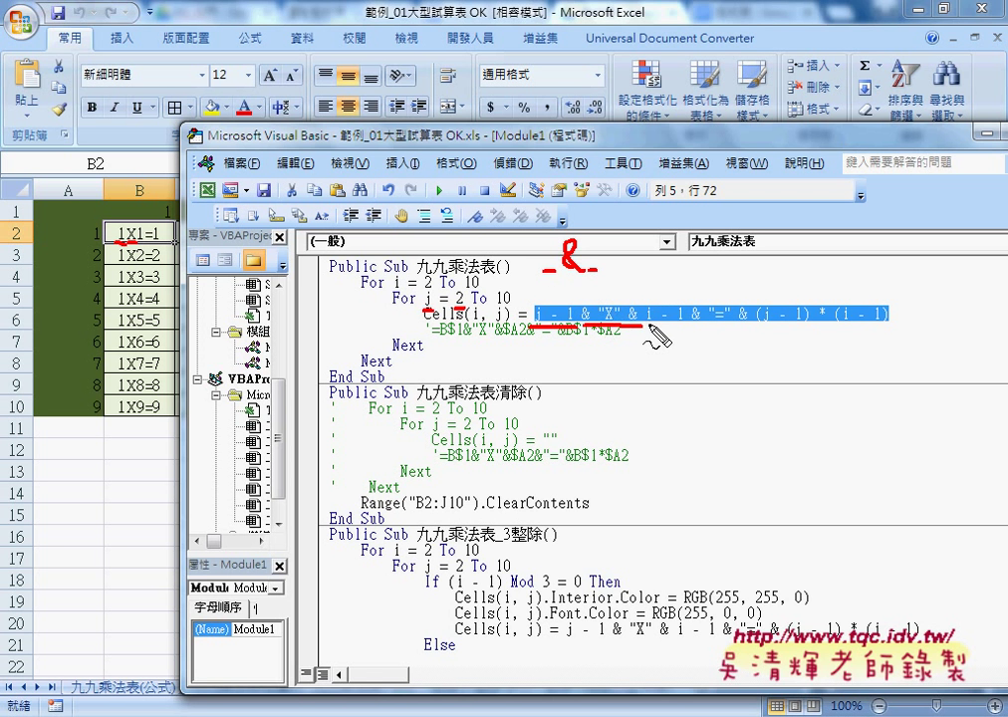
{"action": "left_click_drag", "start_coordinate": [648, 323], "coordinate": [680, 324]}
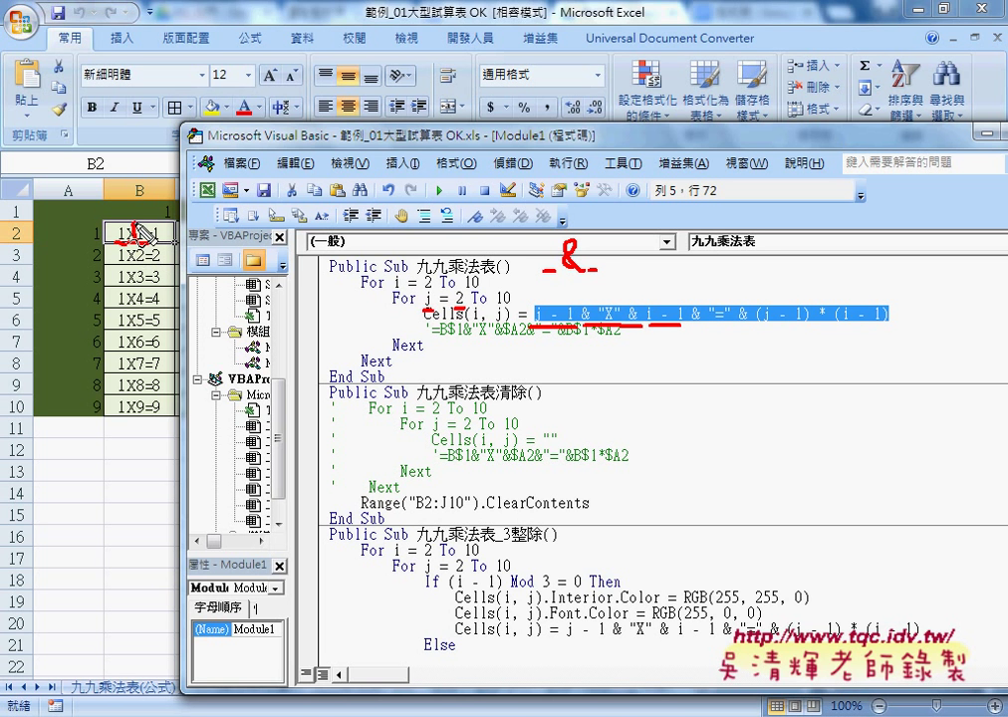
{"action": "left_click_drag", "start_coordinate": [130, 239], "coordinate": [147, 239]}
{"action": "left_click_drag", "start_coordinate": [392, 291], "coordinate": [435, 314]}
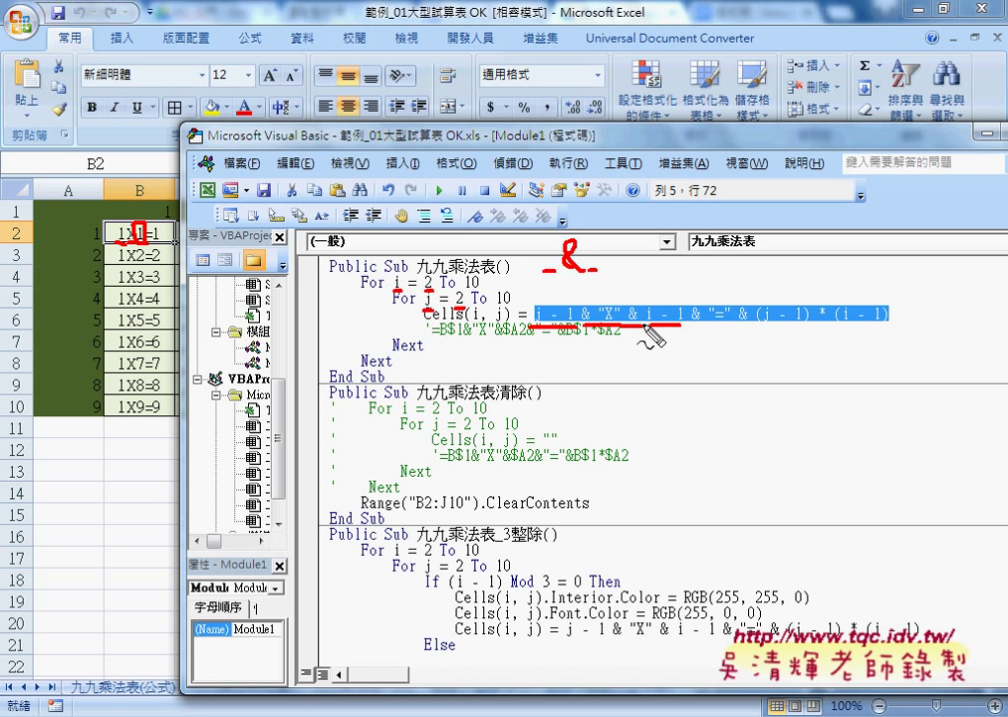
{"action": "left_click_drag", "start_coordinate": [689, 326], "coordinate": [745, 326]}
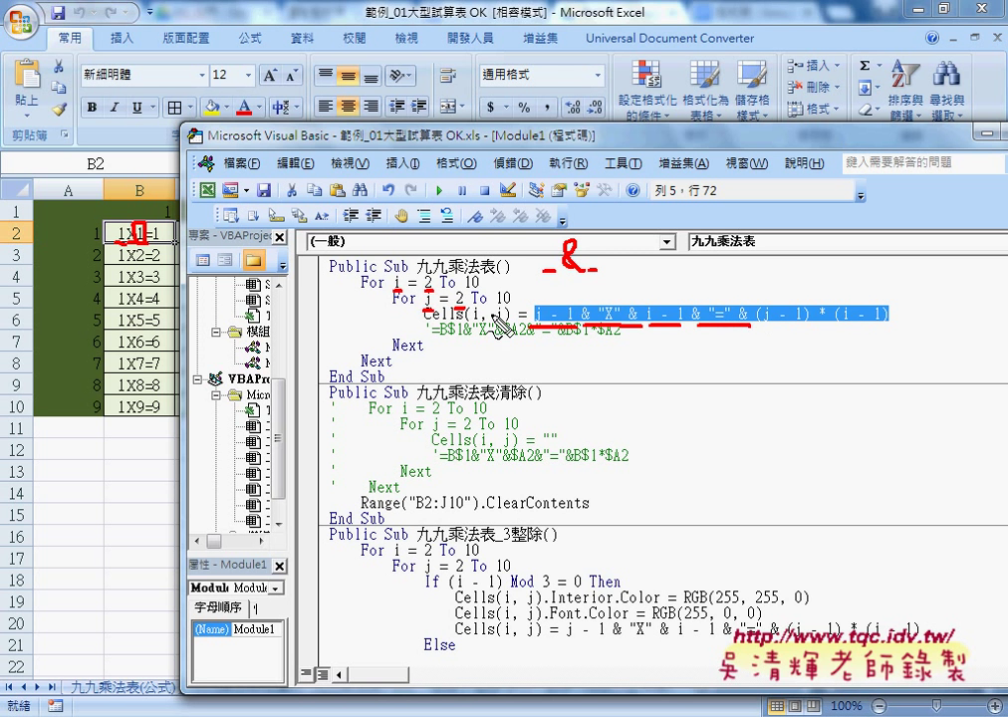
{"action": "left_click_drag", "start_coordinate": [120, 242], "coordinate": [167, 242]}
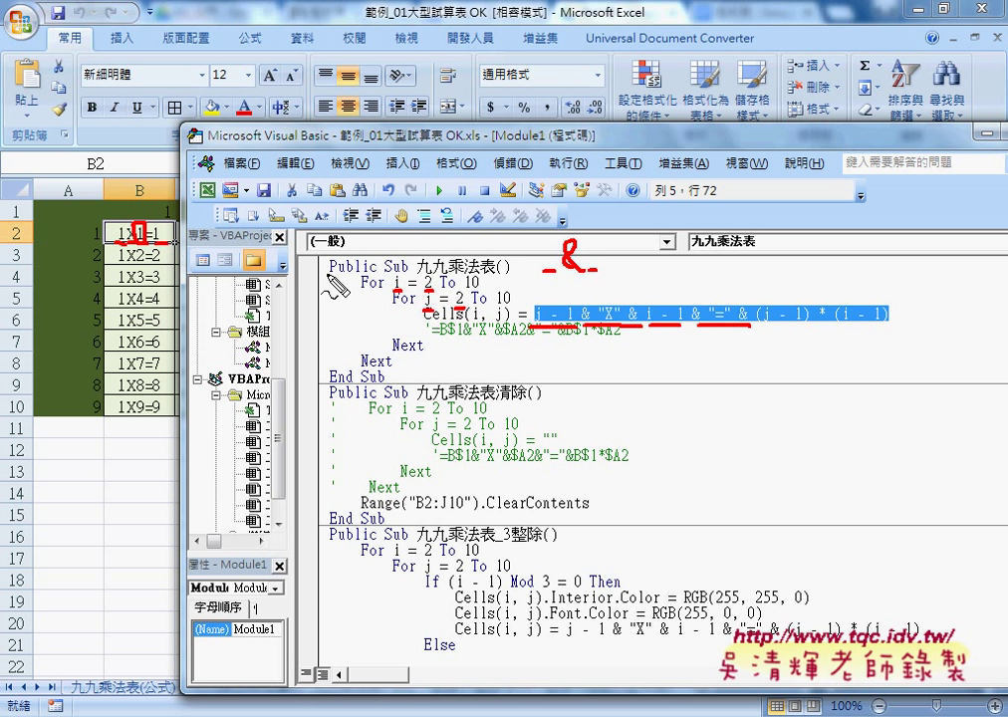
{"action": "left_click_drag", "start_coordinate": [767, 326], "coordinate": [887, 329]}
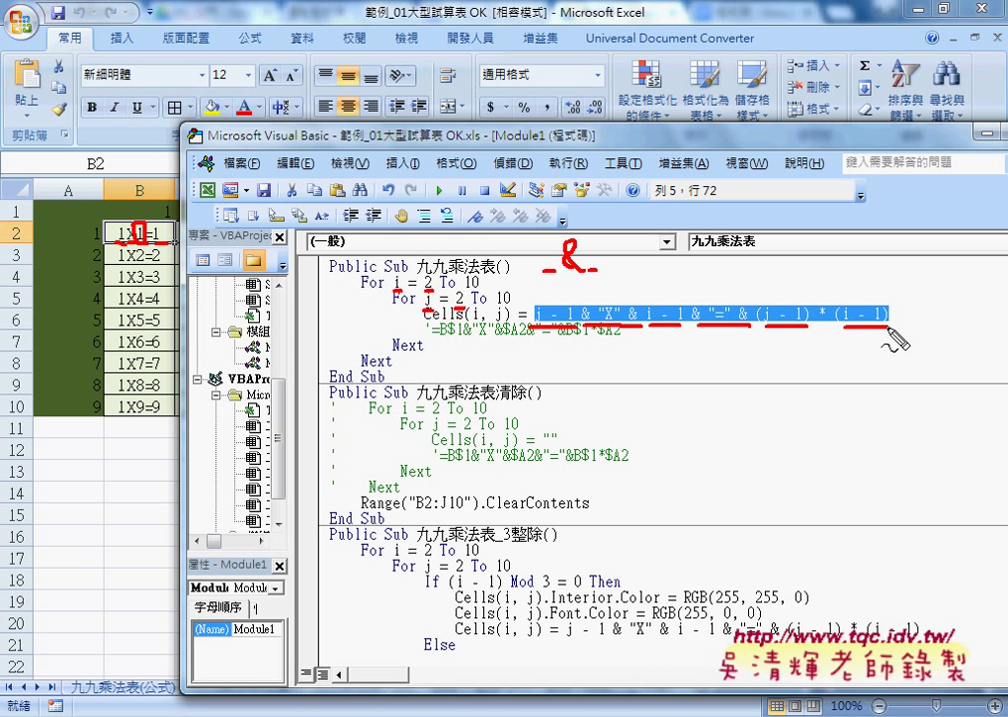
{"action": "key", "text": "Escape"}
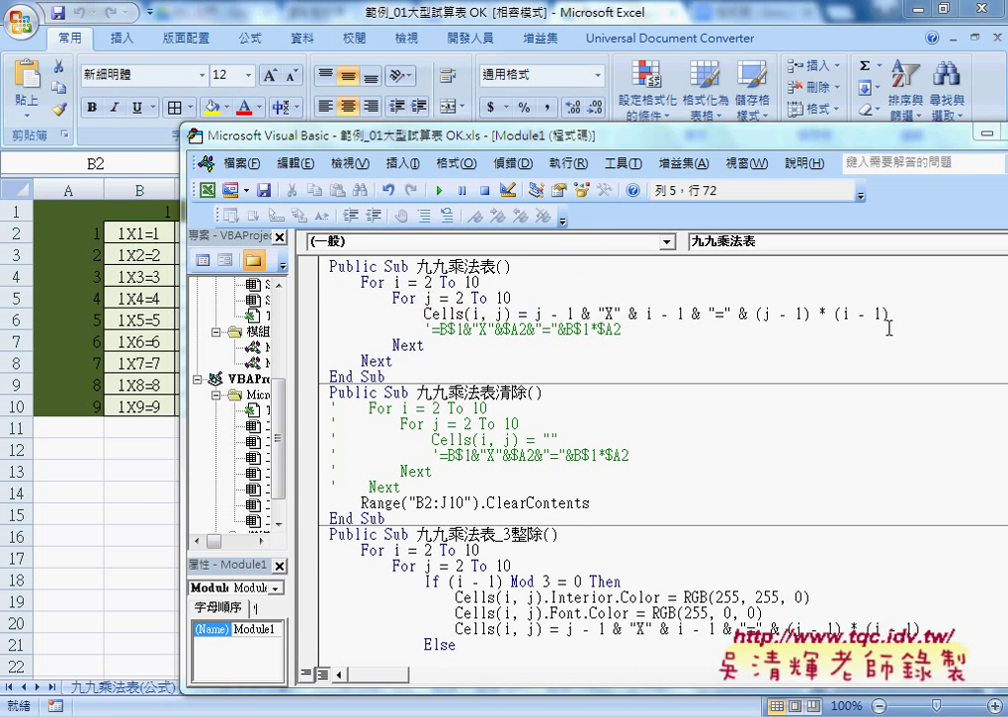
- Uncomment the cell-by-cell loop in 九九乘法表清除 and comment out Range("B2:J10").ClearContents
{"action": "left_click", "coordinate": [972, 315]}
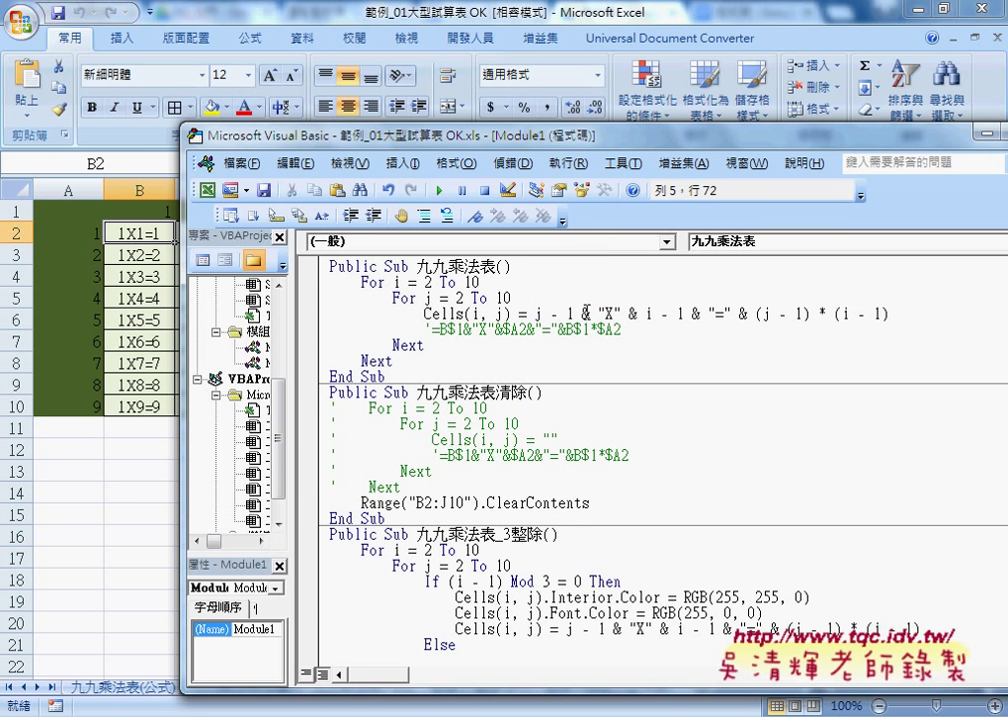
{"action": "left_click_drag", "start_coordinate": [467, 140], "coordinate": [474, 119]}
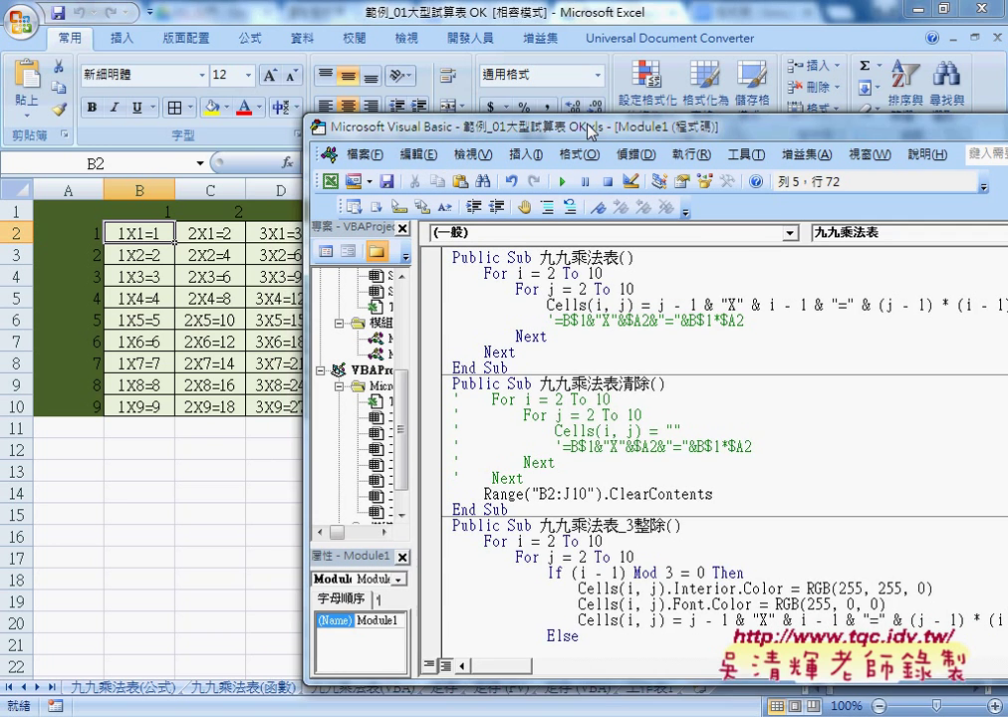
{"action": "left_click_drag", "start_coordinate": [406, 465], "coordinate": [335, 387]}
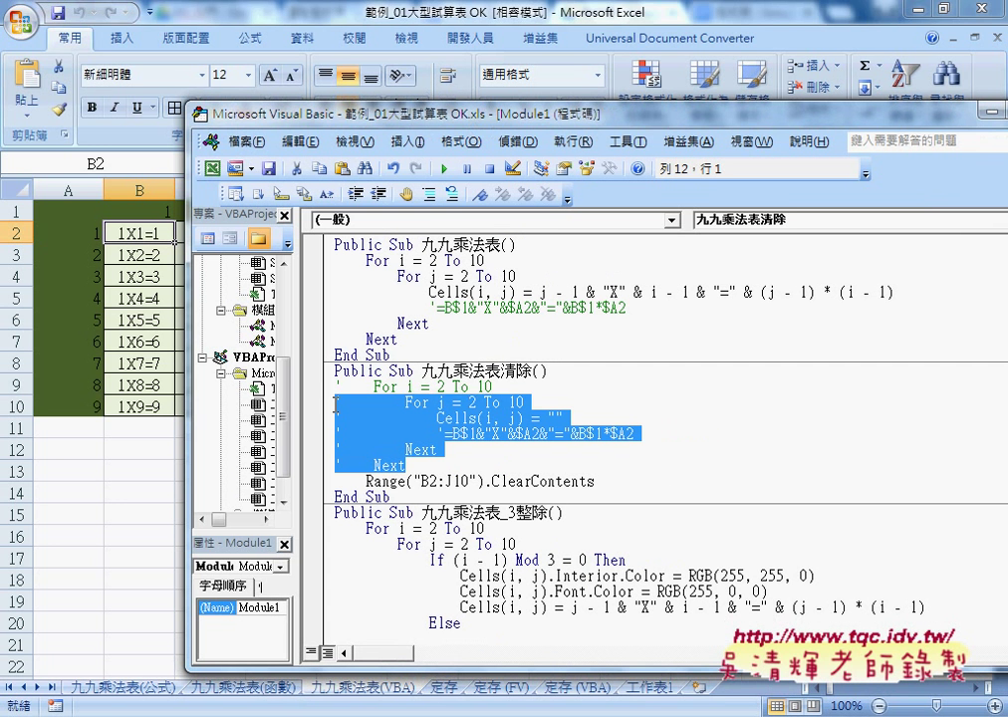
{"action": "left_click", "coordinate": [454, 194]}
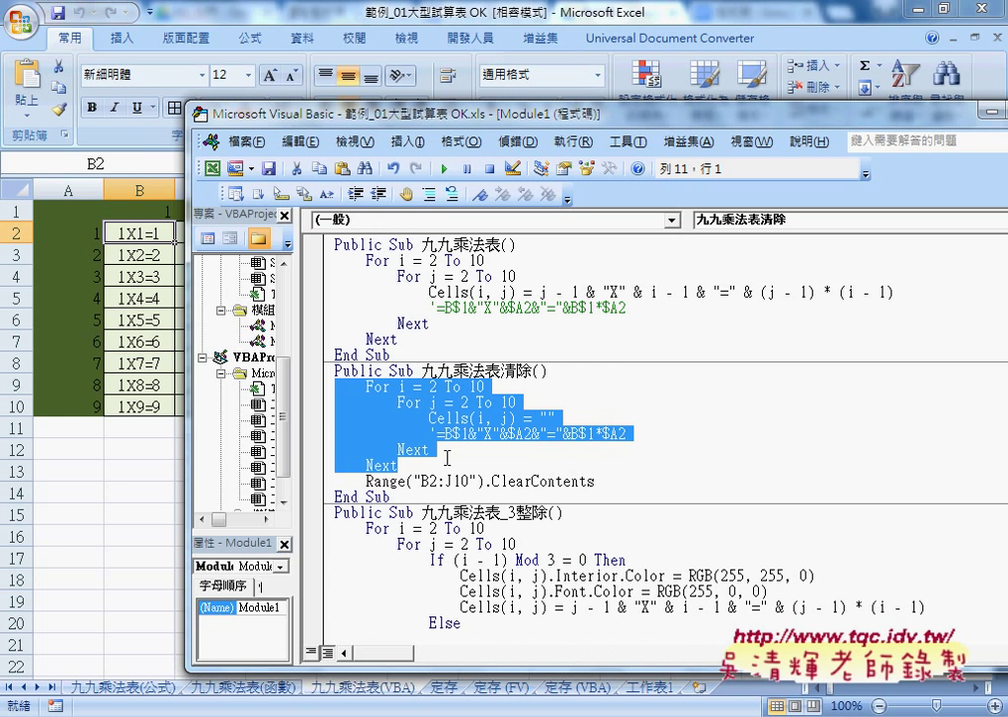
{"action": "left_click", "coordinate": [334, 478]}
{"action": "left_click", "coordinate": [429, 195]}
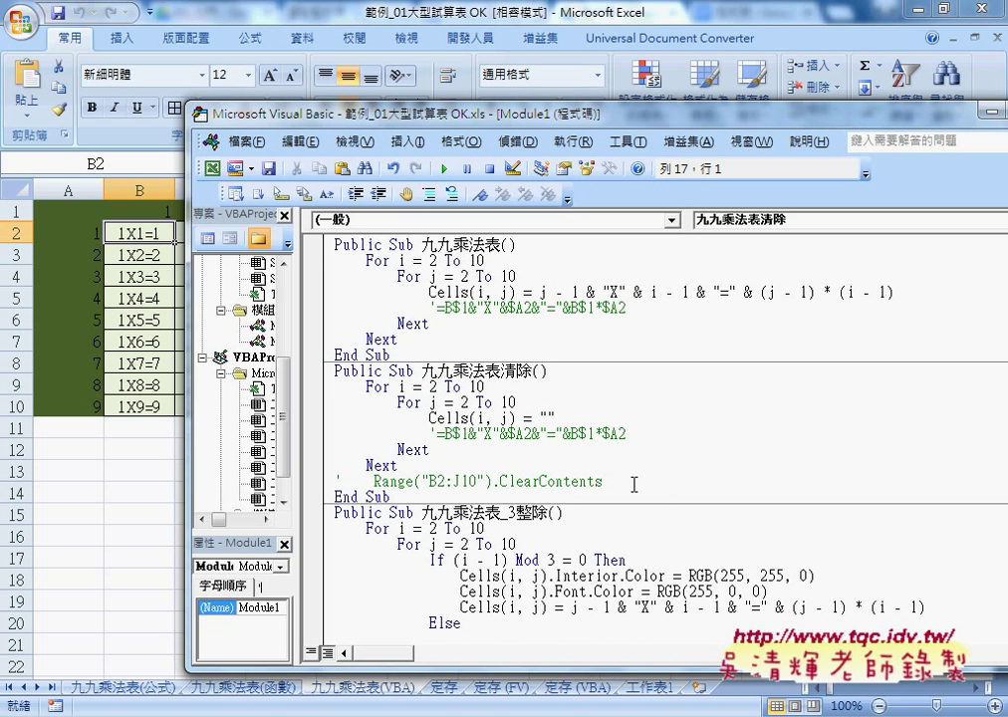
- Highlight the empty string "" that the loop assigns to each Cells(i, j)
{"action": "left_click_drag", "start_coordinate": [453, 112], "coordinate": [603, 109]}
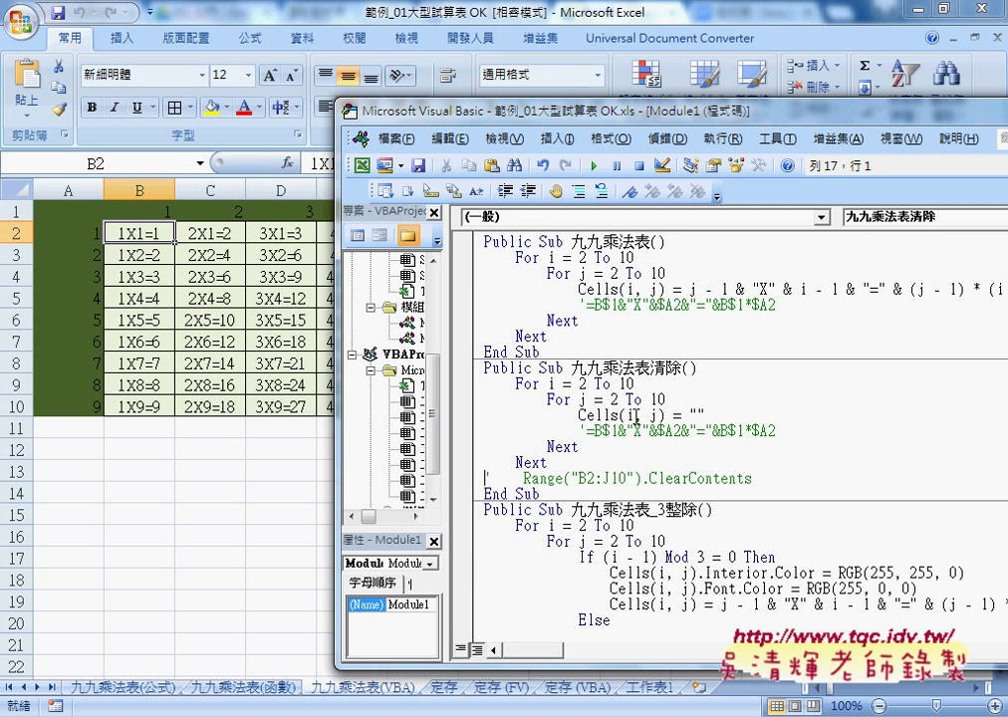
{"action": "left_click", "coordinate": [598, 461]}
{"action": "left_click_drag", "start_coordinate": [689, 415], "coordinate": [706, 415]}
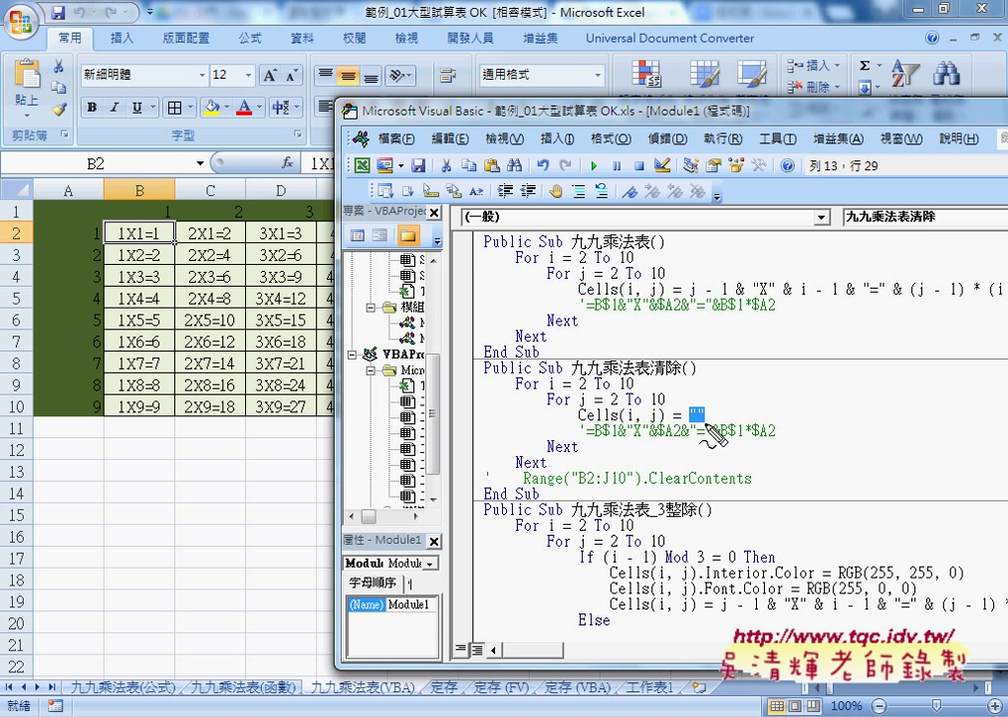
{"action": "left_click_drag", "start_coordinate": [688, 407], "coordinate": [686, 416]}
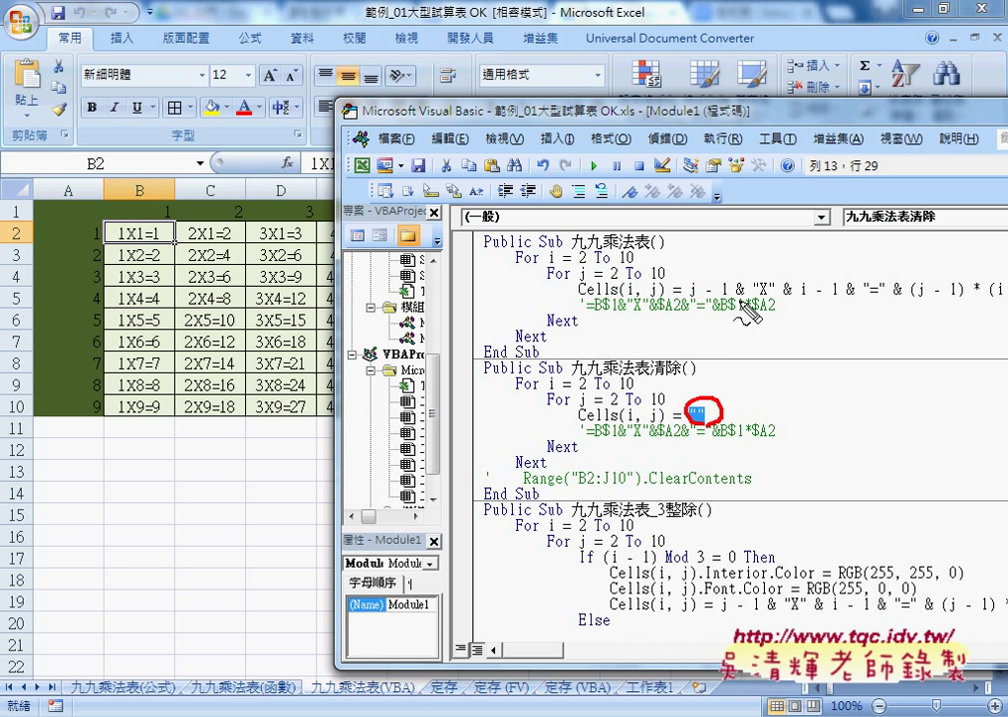
{"action": "left_click_drag", "start_coordinate": [700, 297], "coordinate": [829, 294]}
{"action": "left_click_drag", "start_coordinate": [762, 299], "coordinate": [701, 404]}
{"action": "key", "text": "Escape"}
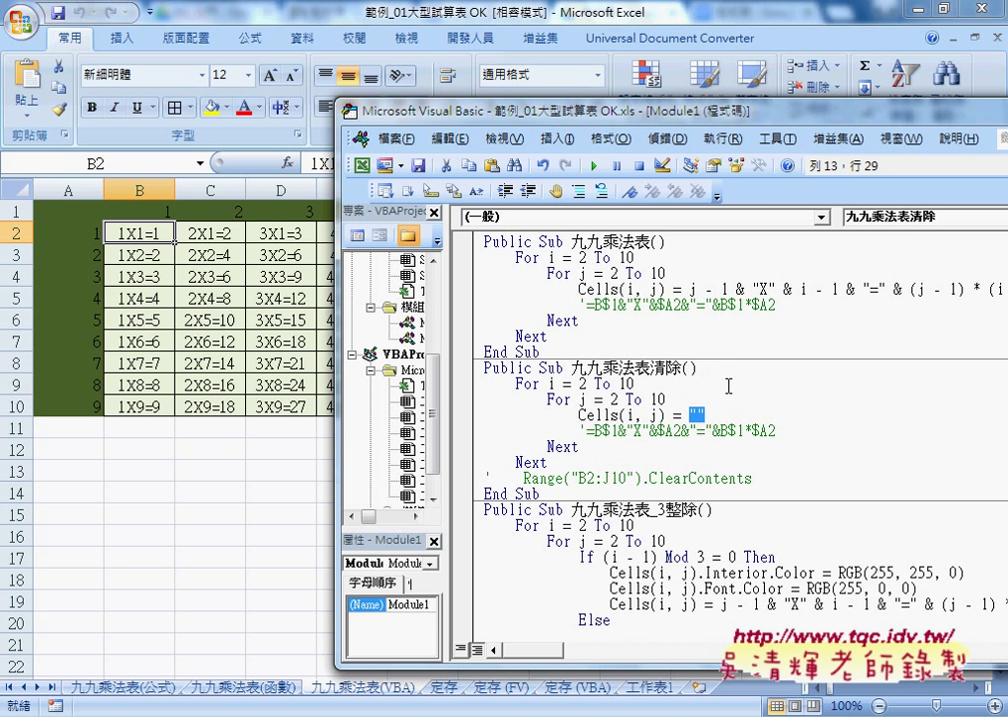
- Run 九九乘法表清除 and select B2:J10 in Excel to confirm the entries are empty
{"action": "left_click", "coordinate": [595, 166]}
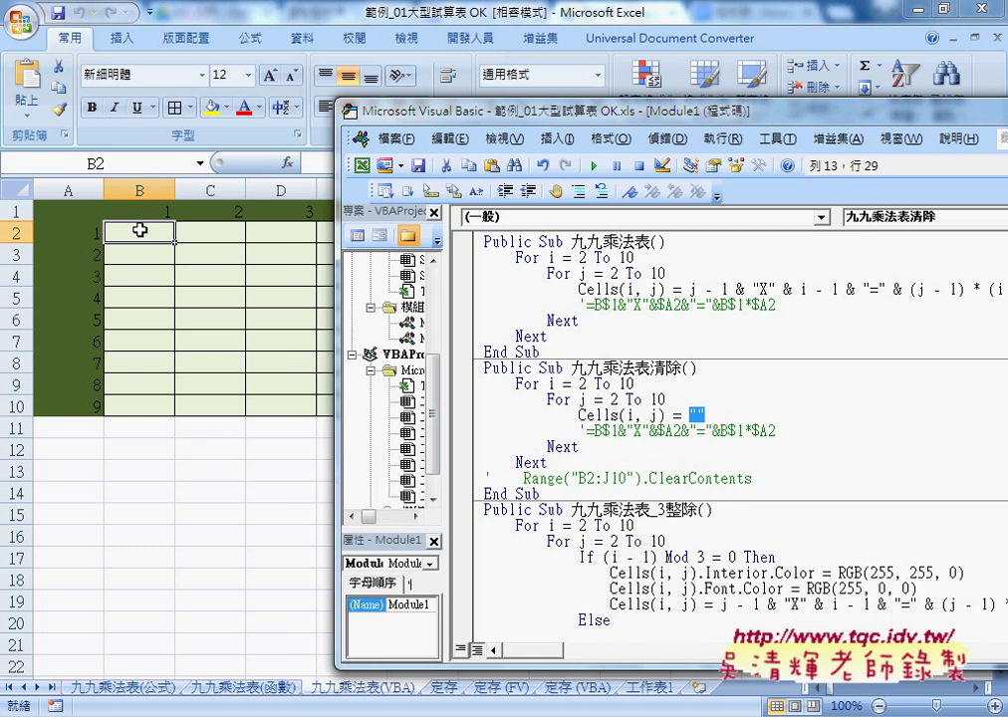
{"action": "mouse_move", "coordinate": [137, 229]}
{"action": "left_mouse_down"}
{"action": "mouse_move", "coordinate": [293, 268]}
{"action": "mouse_move", "coordinate": [701, 409]}
{"action": "left_mouse_up"}
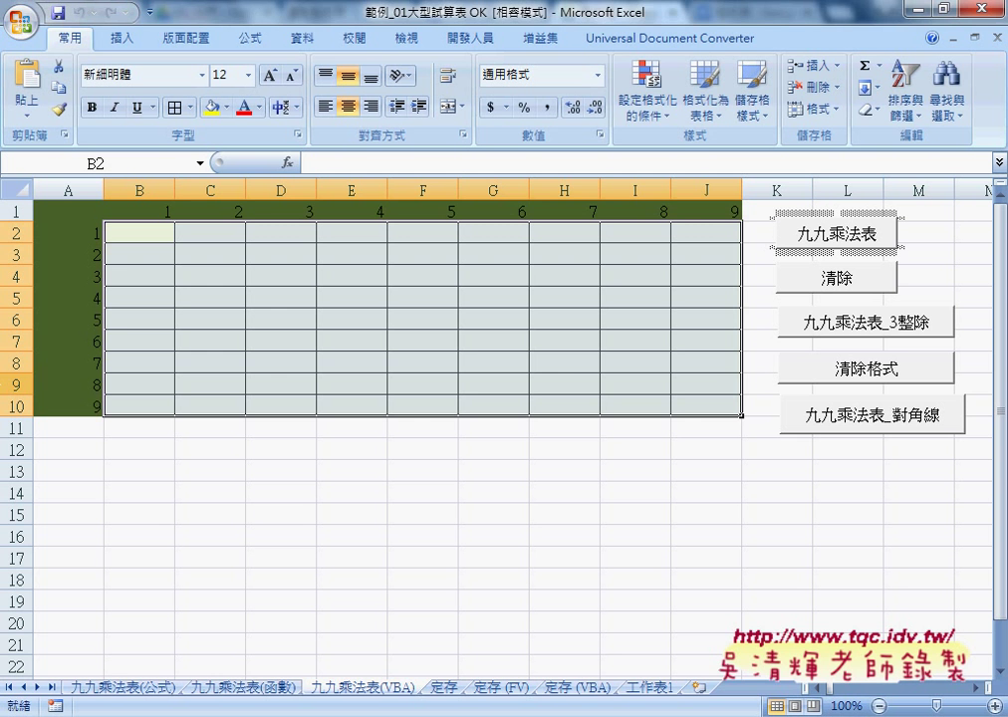
{"action": "left_click", "coordinate": [448, 712]}
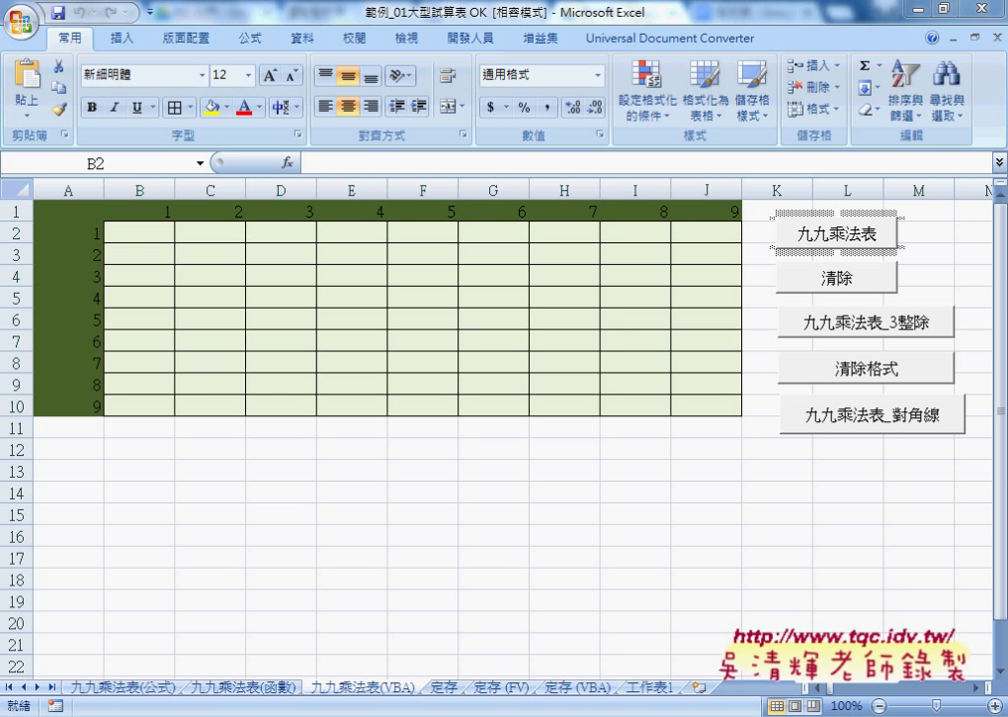
- Comment out the For…Next loop in 九九乘法表清除 and restore the Range("B2:J10").ClearContents line
{"action": "left_click", "coordinate": [710, 643]}
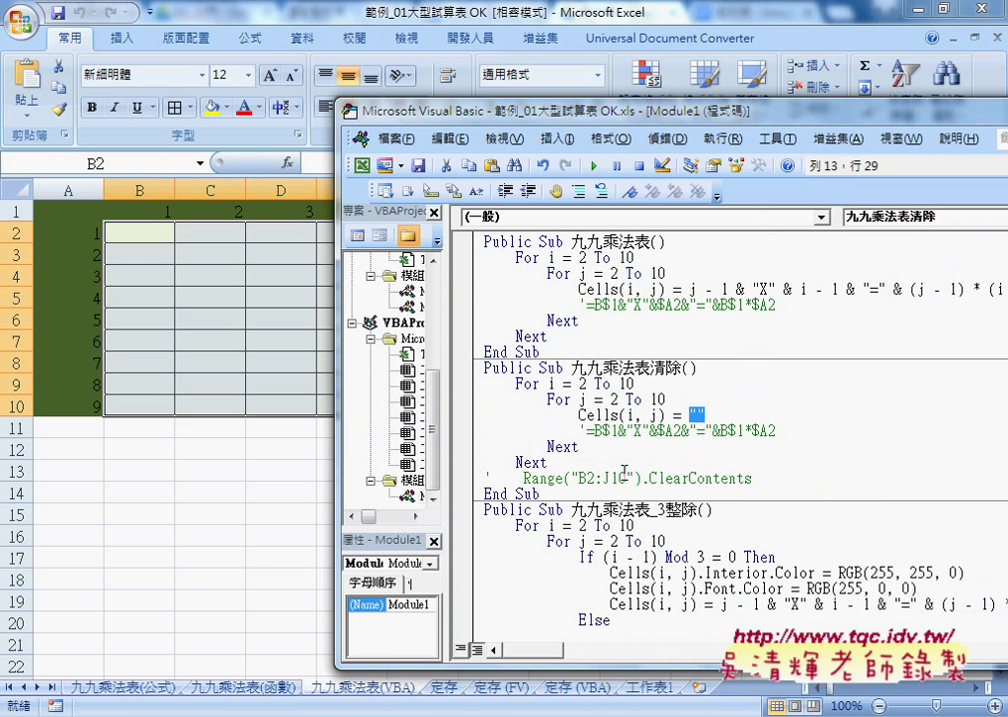
{"action": "left_click", "coordinate": [492, 478]}
{"action": "left_click_drag", "start_coordinate": [548, 462], "coordinate": [463, 392]}
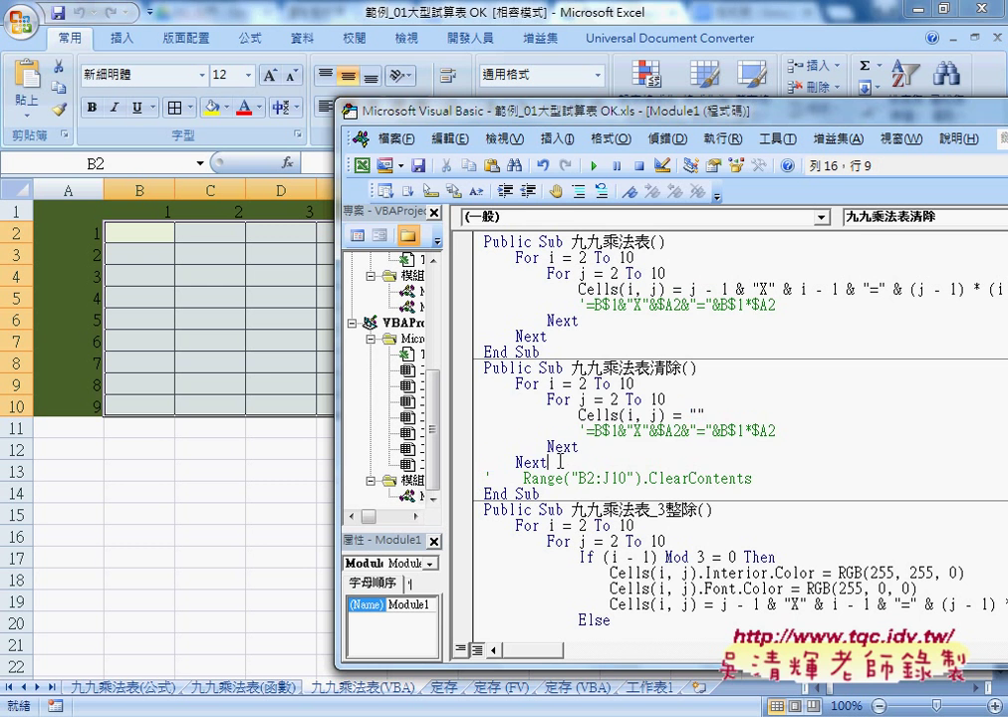
{"action": "left_click", "coordinate": [578, 192]}
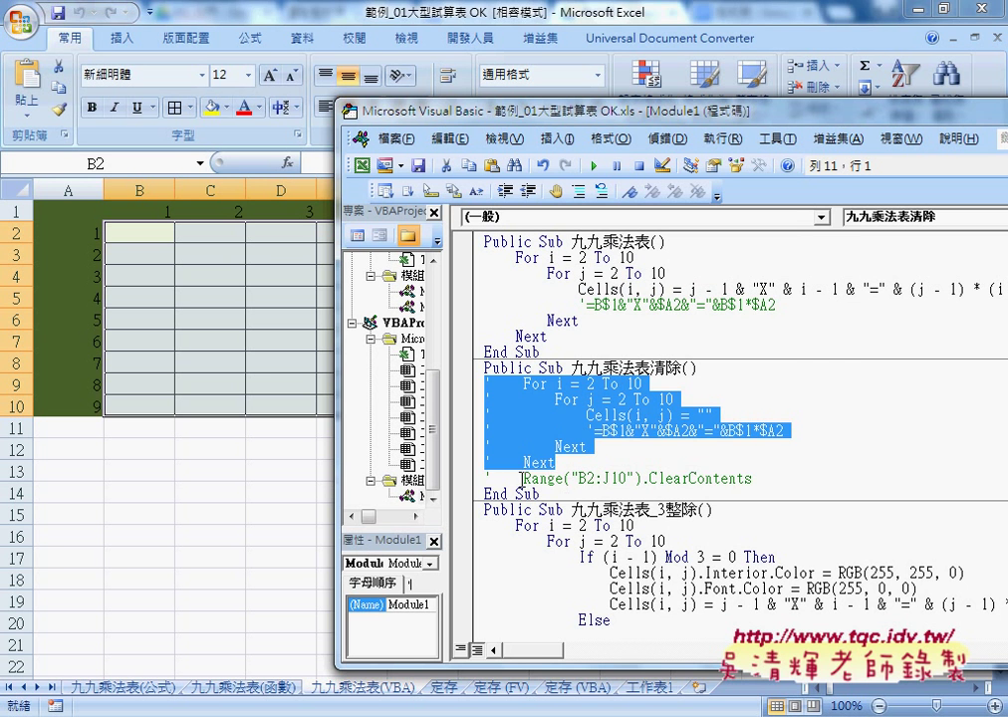
{"action": "left_click", "coordinate": [487, 480]}
{"action": "key", "text": "Delete"}
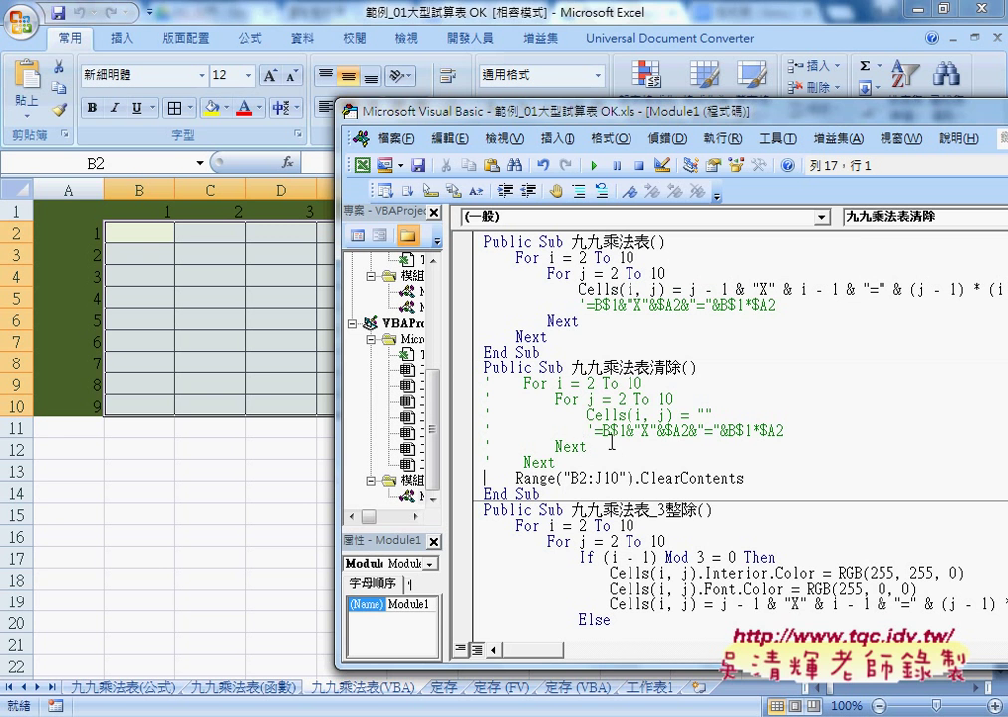
{"action": "left_click_drag", "start_coordinate": [588, 415], "coordinate": [690, 416]}
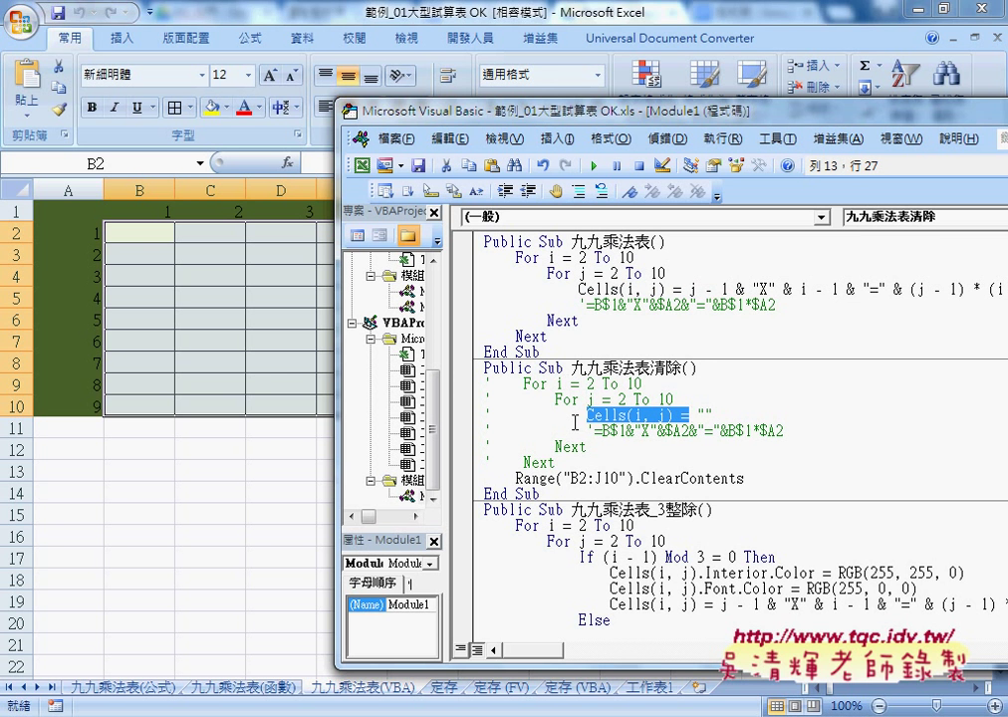
{"action": "left_click_drag", "start_coordinate": [430, 119], "coordinate": [834, 143]}
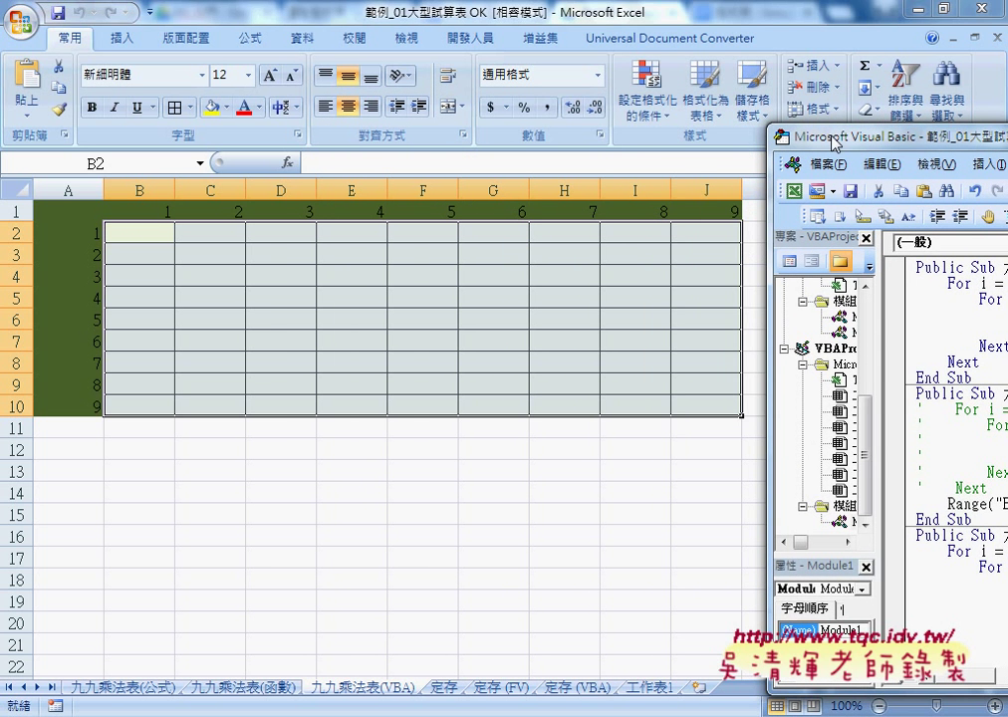
- Replace .ClearContents on the Range("B2:J10") line with just a trailing period
{"action": "left_click_drag", "start_coordinate": [835, 143], "coordinate": [296, 104]}
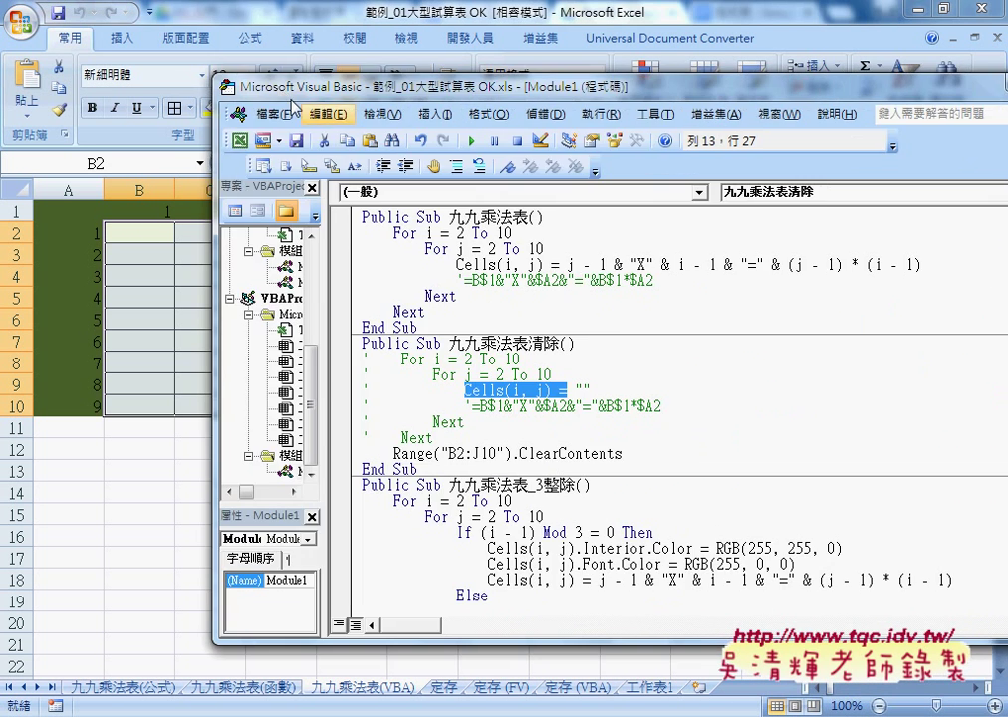
{"action": "left_click_drag", "start_coordinate": [443, 453], "coordinate": [645, 456]}
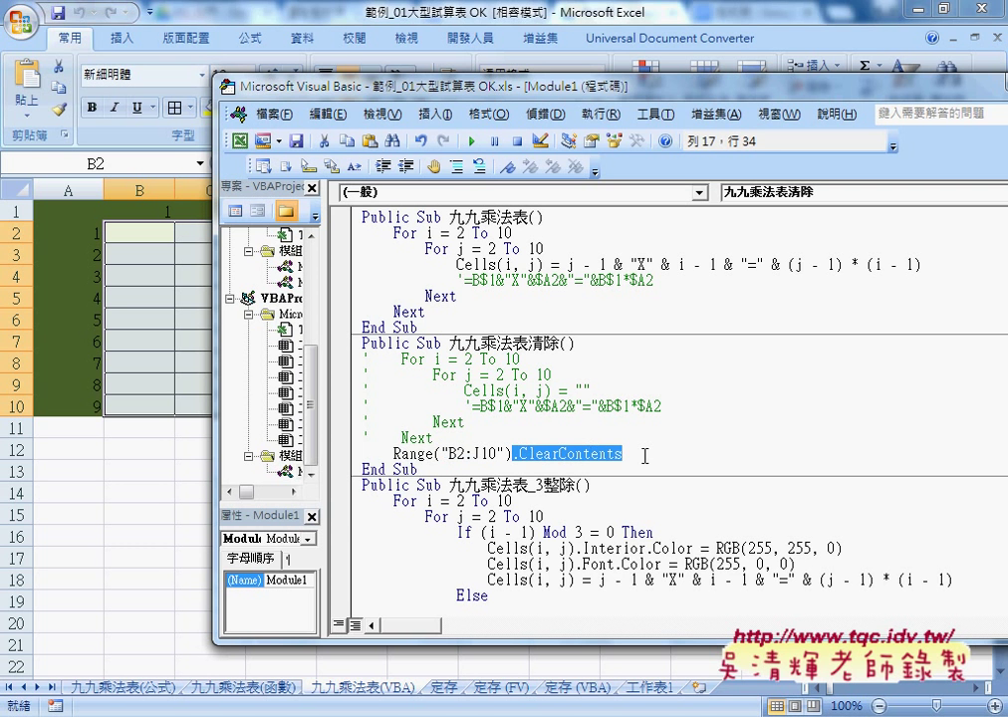
{"action": "type", "text": "."}
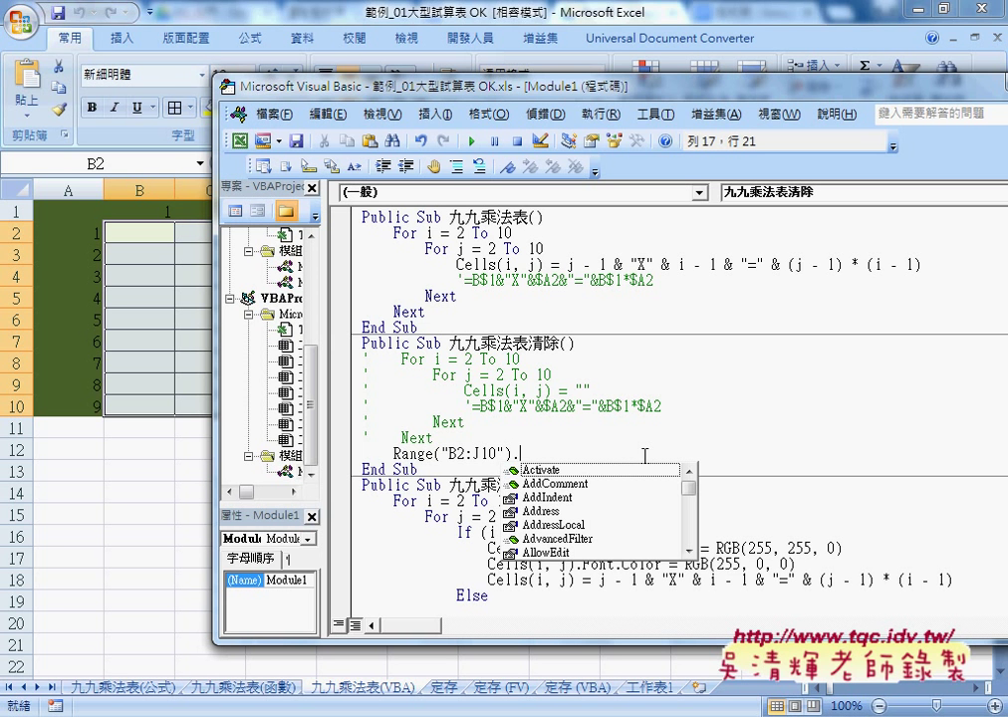
- Complete Range("B2:J10"). with ClearContents chosen from the suggestions after typing cl
{"action": "type", "text": "cl"}
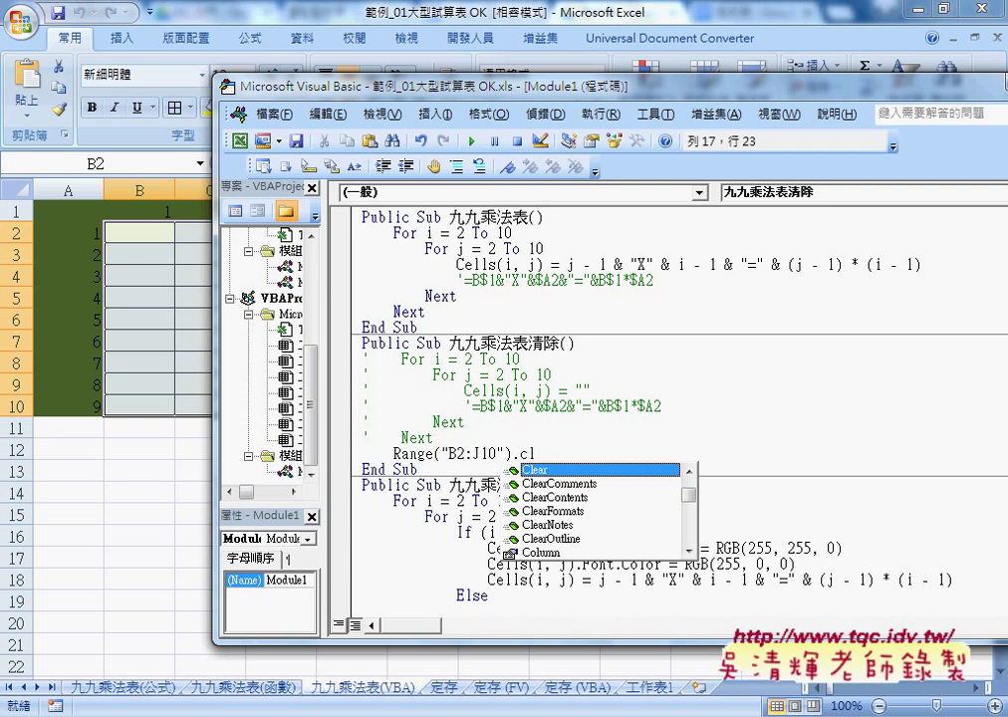
{"action": "key", "text": "Down"}
{"action": "key", "text": "Down"}
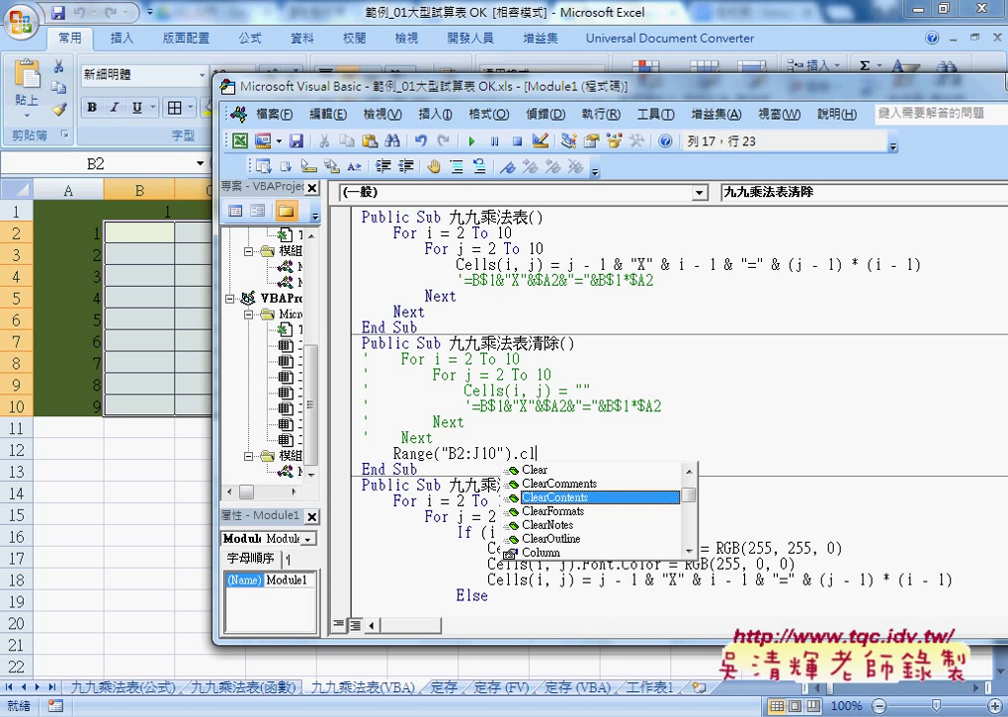
{"action": "key", "text": "space"}
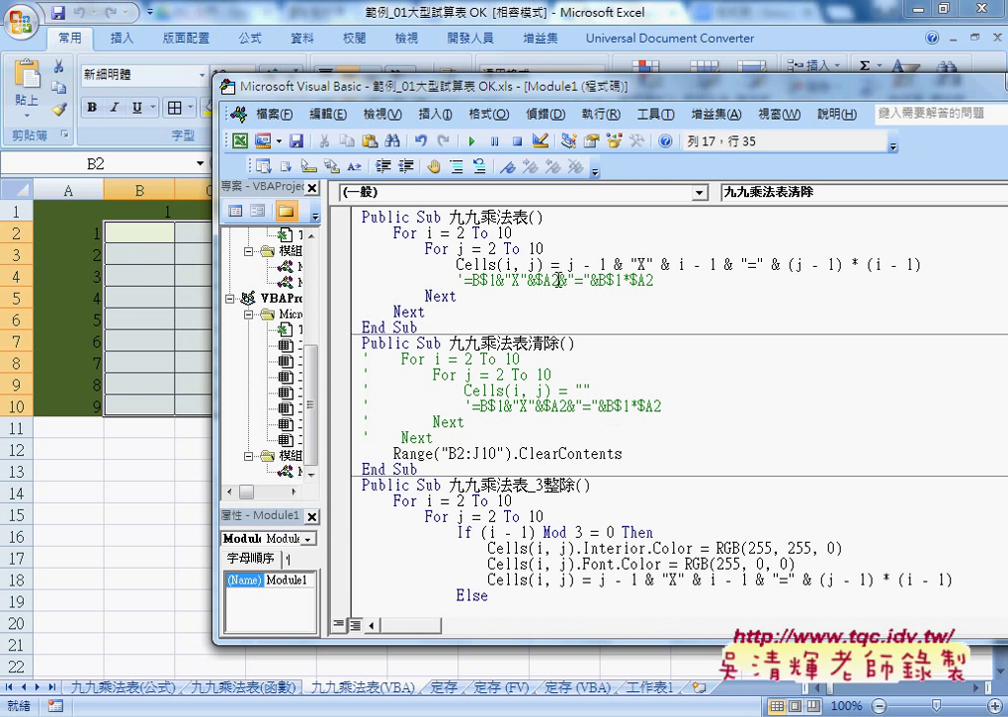
- Run 九九乘法表, then 九九乘法表清除, leaving the table empty, and return to Excel
{"action": "left_click", "coordinate": [559, 280]}
{"action": "left_click", "coordinate": [472, 143]}
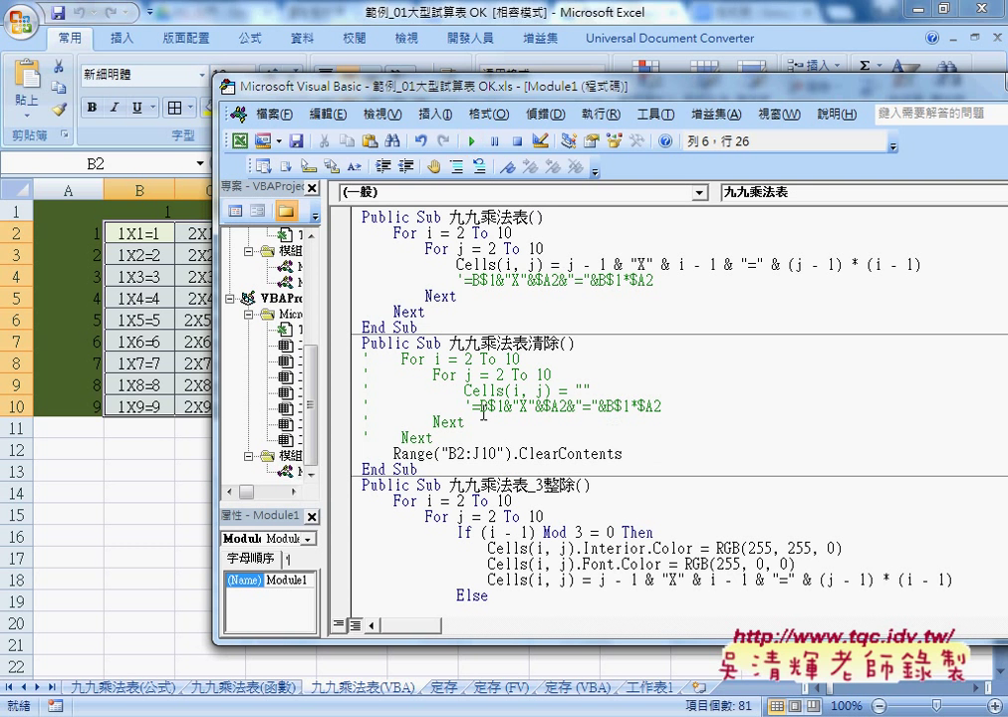
{"action": "left_click", "coordinate": [487, 455]}
{"action": "left_click", "coordinate": [471, 142]}
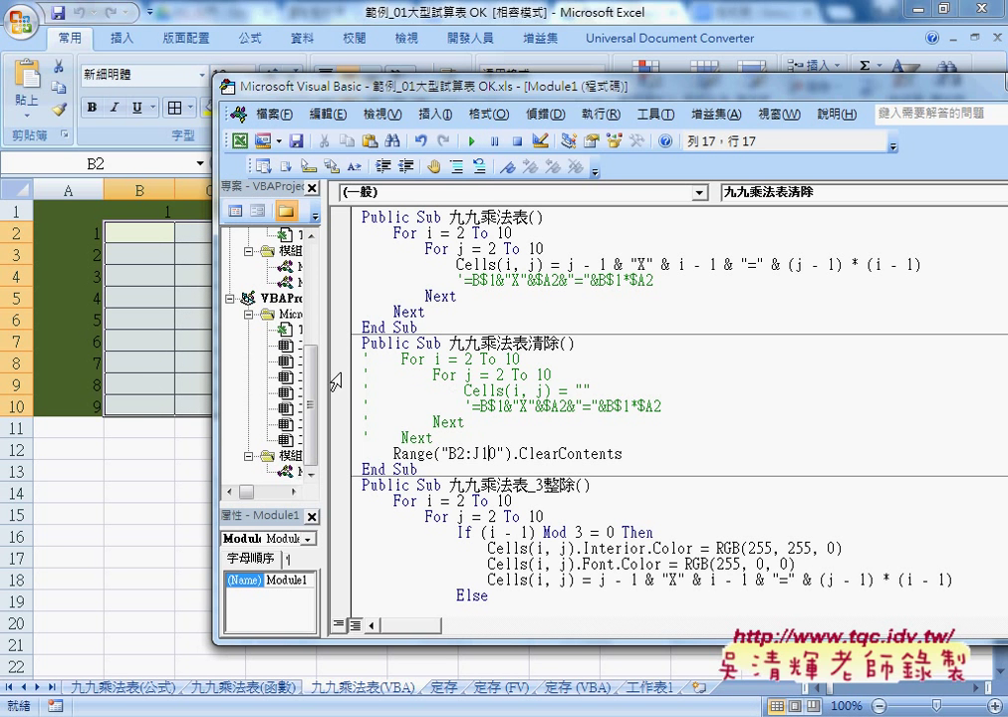
{"action": "left_click_drag", "start_coordinate": [626, 455], "coordinate": [363, 454]}
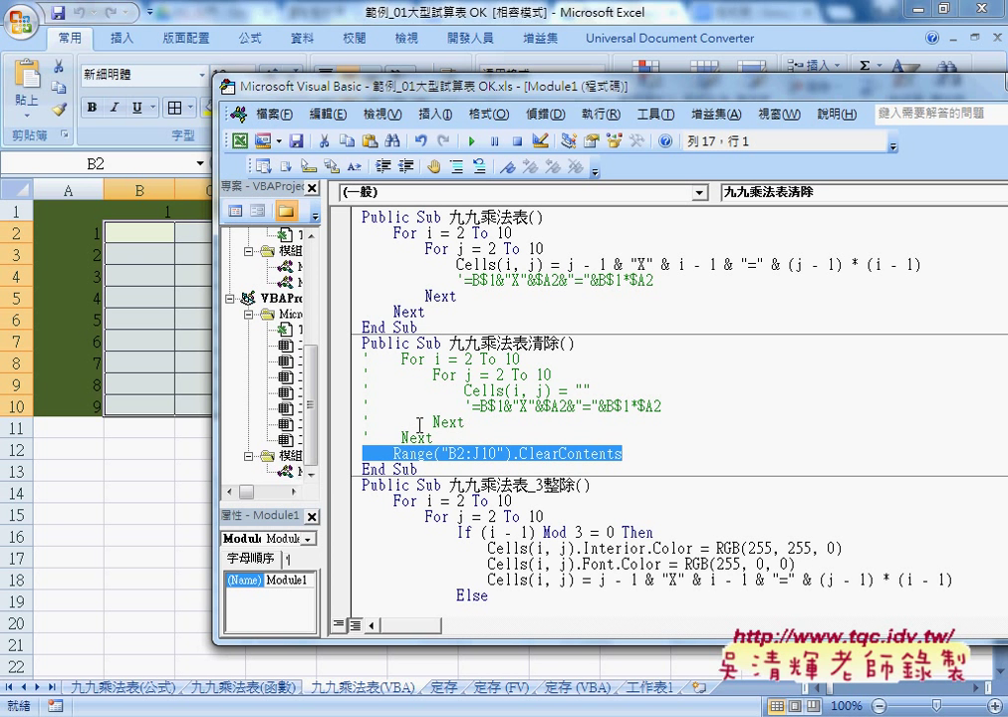
{"action": "left_click", "coordinate": [135, 447]}
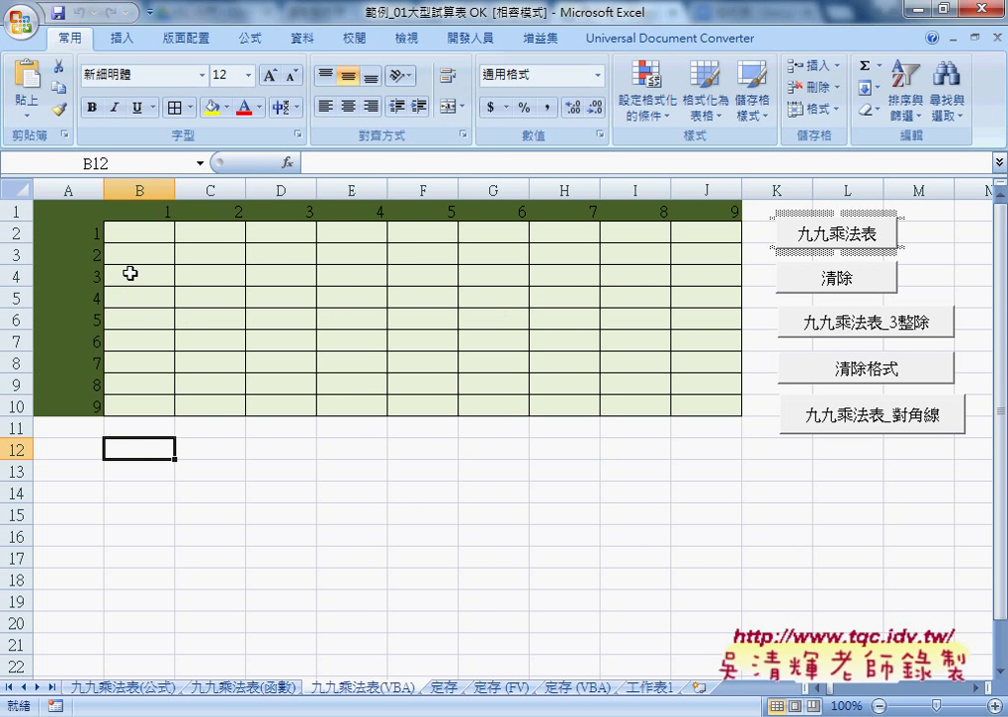
- Set the font colour of the header cells A1:A10 and A1:J1 to white
{"action": "left_click_drag", "start_coordinate": [133, 258], "coordinate": [723, 256]}
{"action": "left_click", "coordinate": [635, 297]}
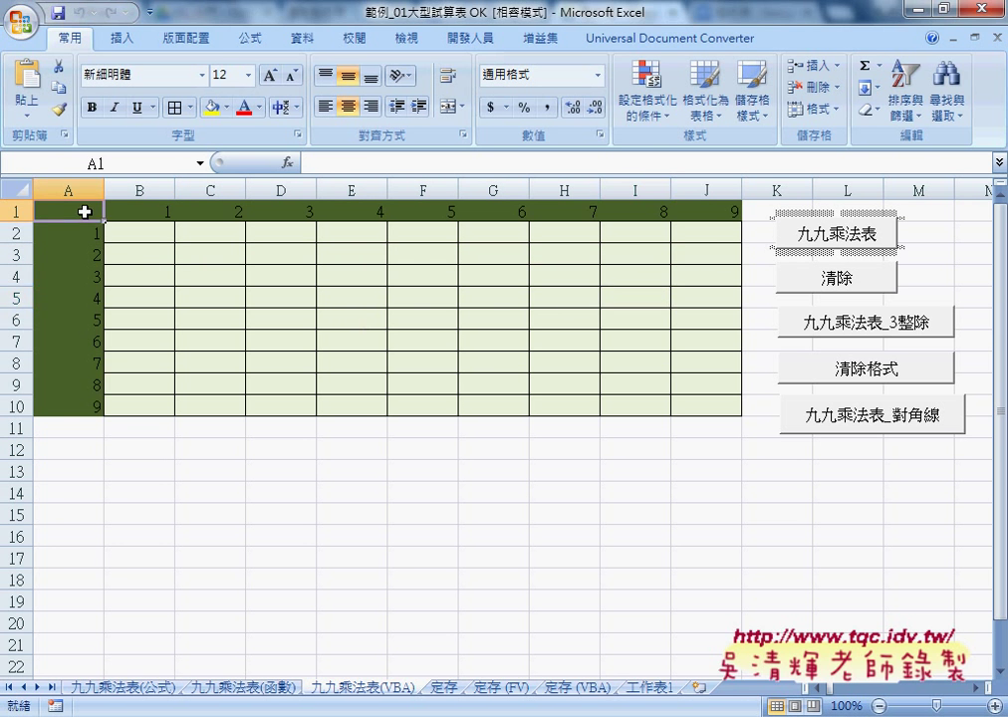
{"action": "left_click_drag", "start_coordinate": [84, 212], "coordinate": [88, 402]}
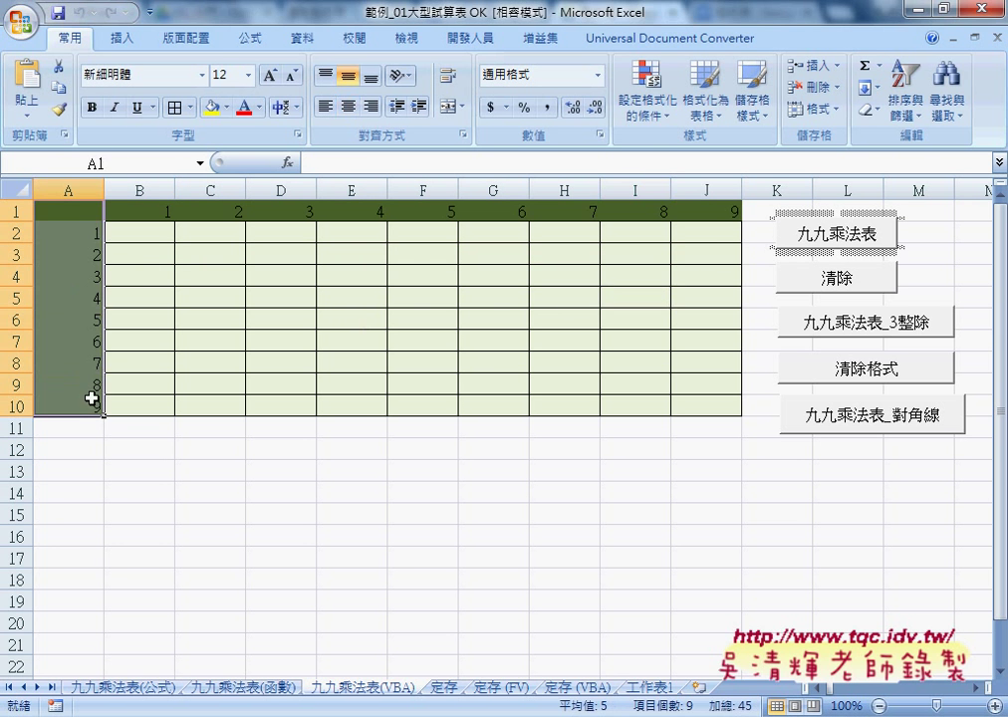
{"action": "left_click", "coordinate": [259, 106]}
{"action": "left_click", "coordinate": [243, 175]}
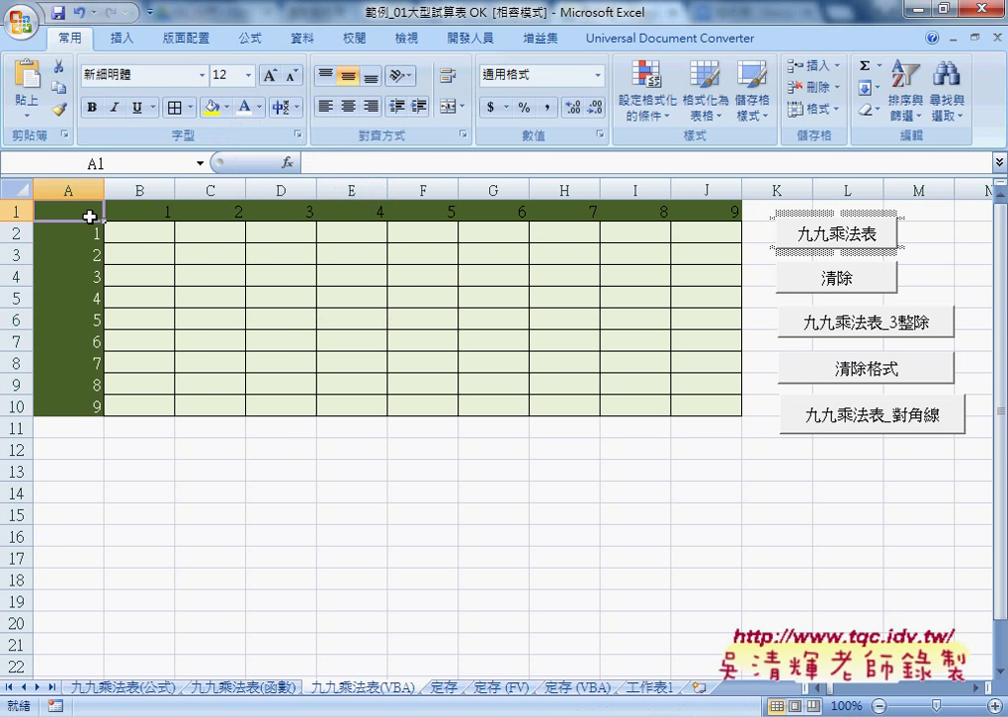
{"action": "left_click_drag", "start_coordinate": [85, 212], "coordinate": [715, 213]}
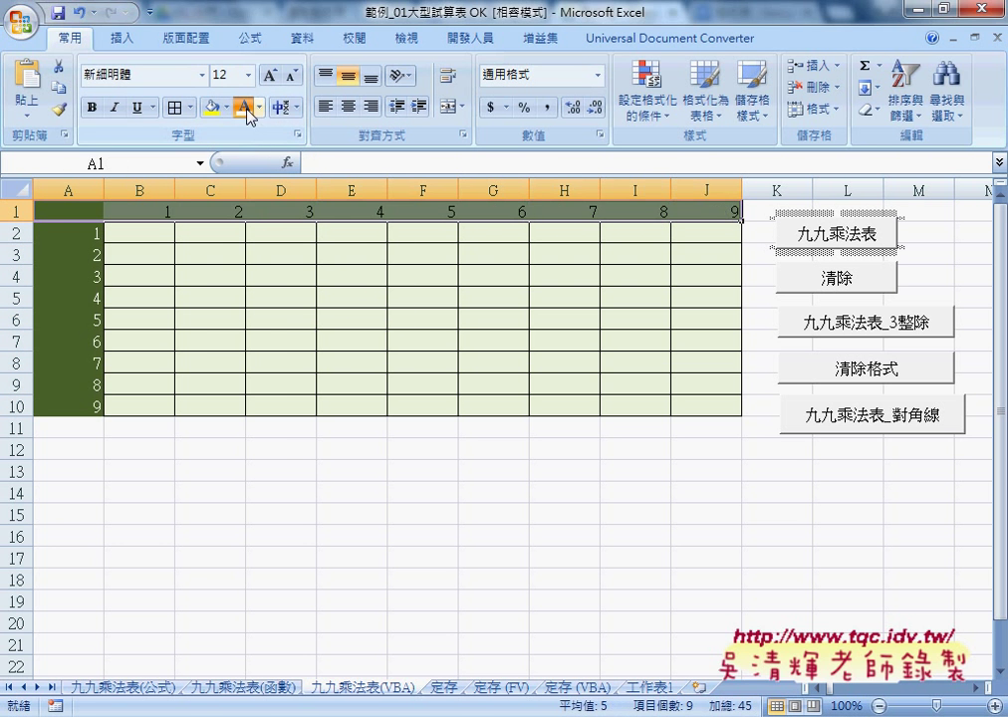
{"action": "left_click", "coordinate": [407, 468]}
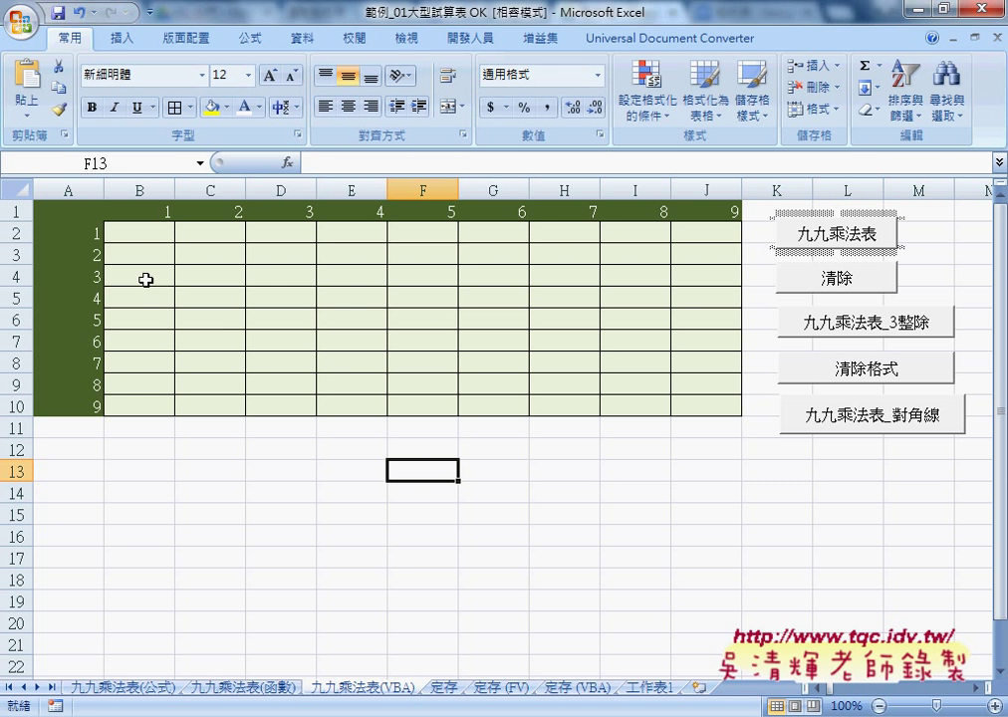
- Run 九九乘法表_3整除 to fill the table and mark rows 3, 6, 9 yellow with red text
{"action": "left_click", "coordinate": [18, 276]}
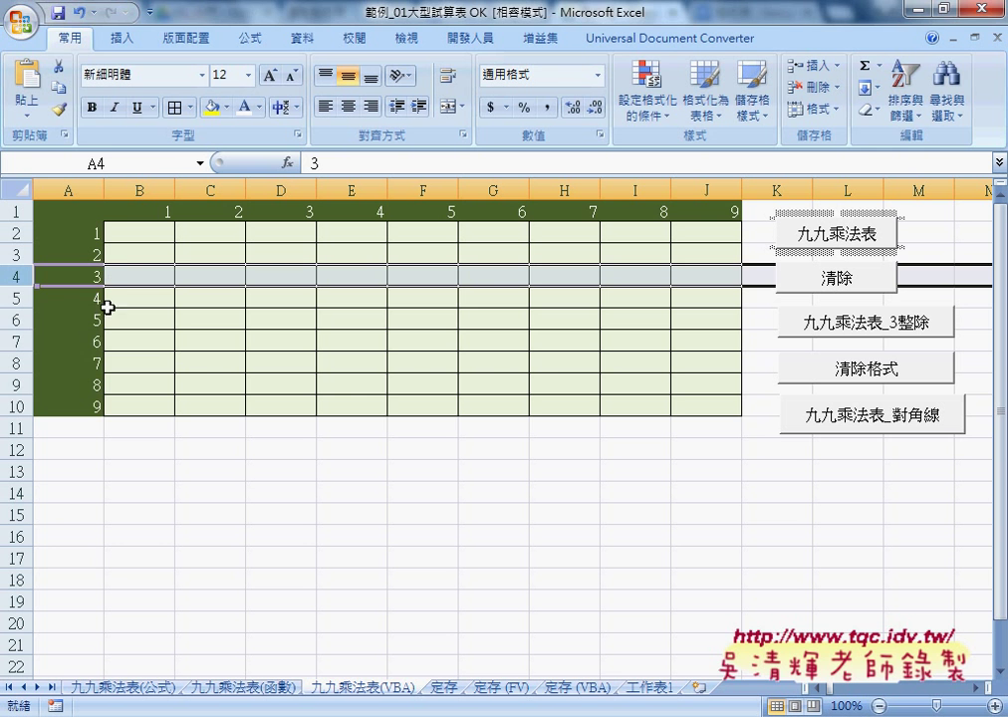
{"action": "left_click", "coordinate": [15, 341]}
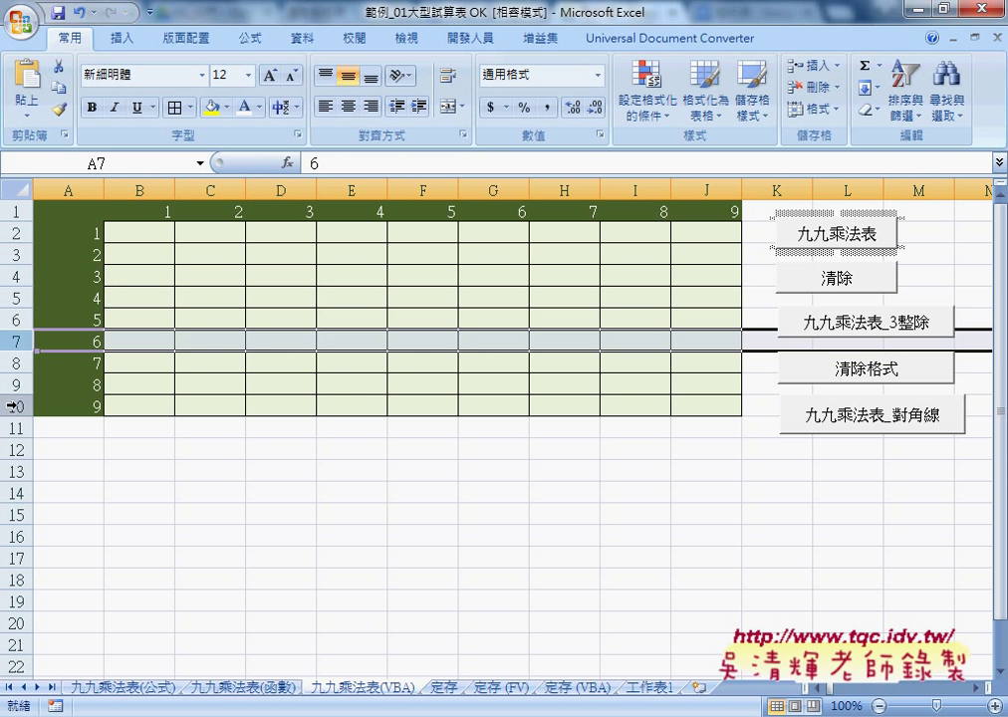
{"action": "left_click", "coordinate": [17, 407]}
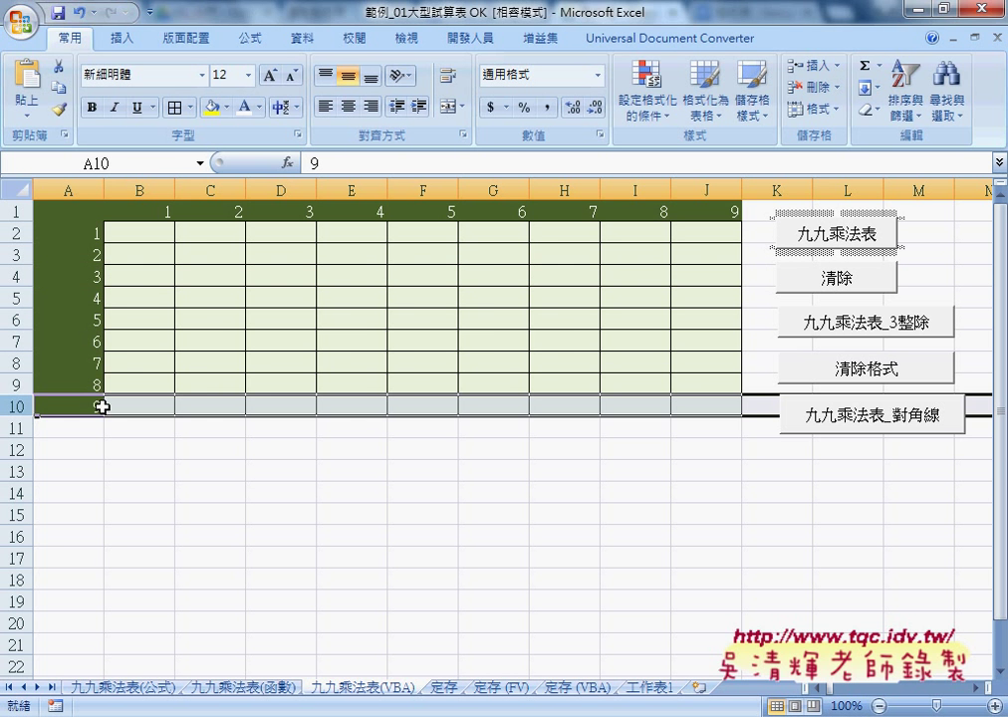
{"action": "left_click", "coordinate": [835, 326]}
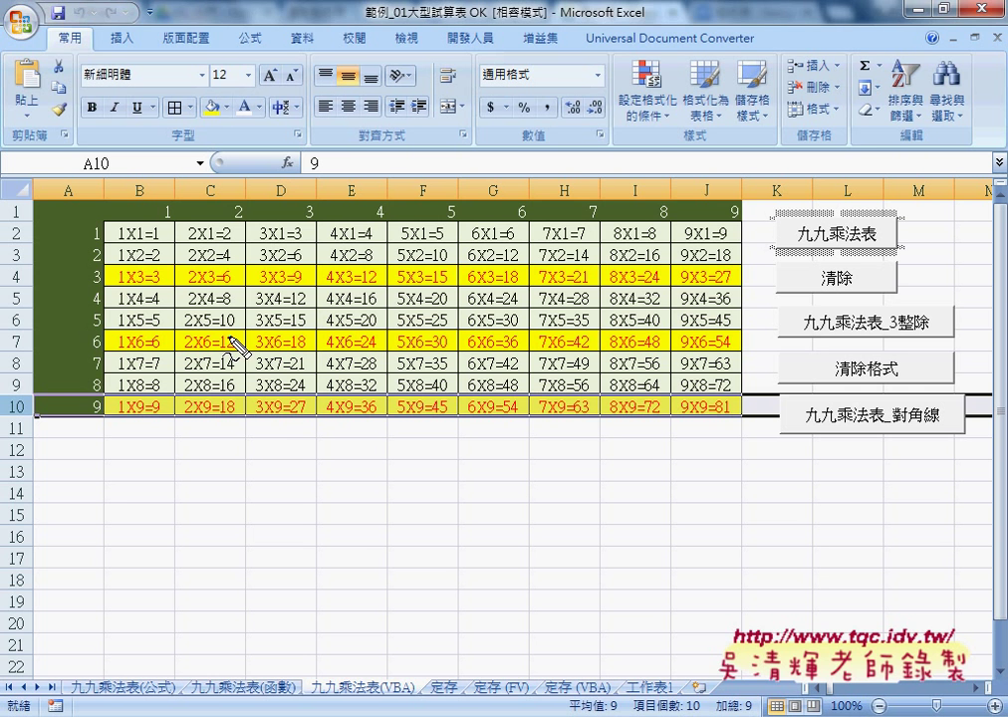
{"action": "mouse_move", "coordinate": [289, 436]}
{"action": "left_mouse_down"}
{"action": "mouse_move", "coordinate": [309, 436]}
{"action": "mouse_move", "coordinate": [299, 469]}
{"action": "mouse_move", "coordinate": [311, 474]}
{"action": "mouse_move", "coordinate": [335, 453]}
{"action": "left_mouse_up"}
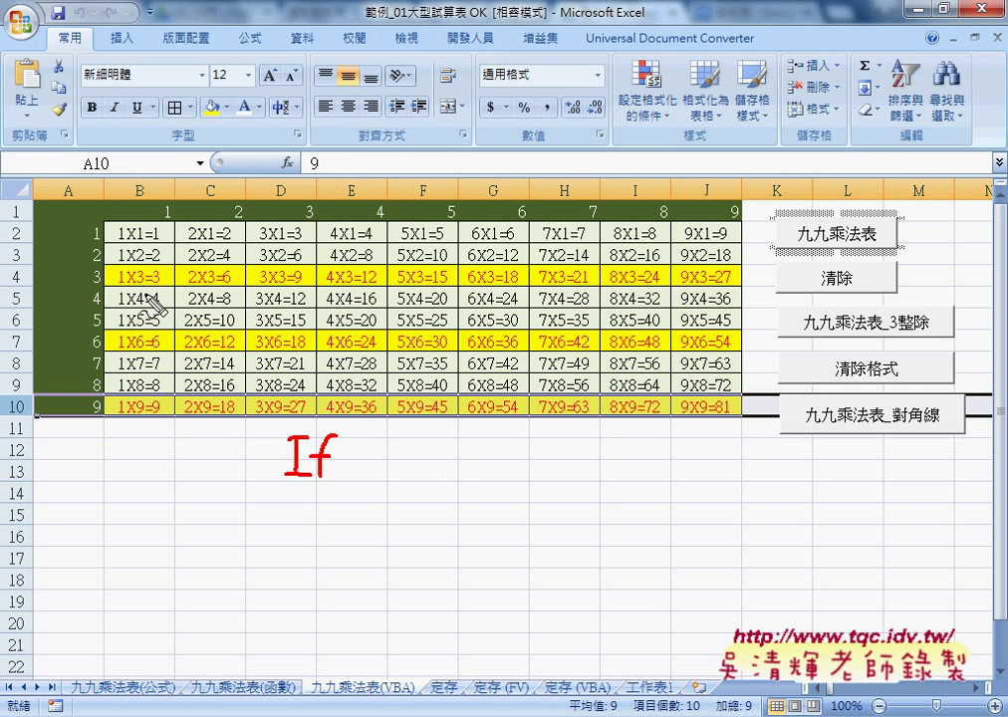
{"action": "left_click_drag", "start_coordinate": [134, 287], "coordinate": [147, 285]}
{"action": "mouse_move", "coordinate": [398, 454]}
{"action": "left_mouse_down"}
{"action": "mouse_move", "coordinate": [400, 470]}
{"action": "mouse_move", "coordinate": [397, 445]}
{"action": "left_mouse_up"}
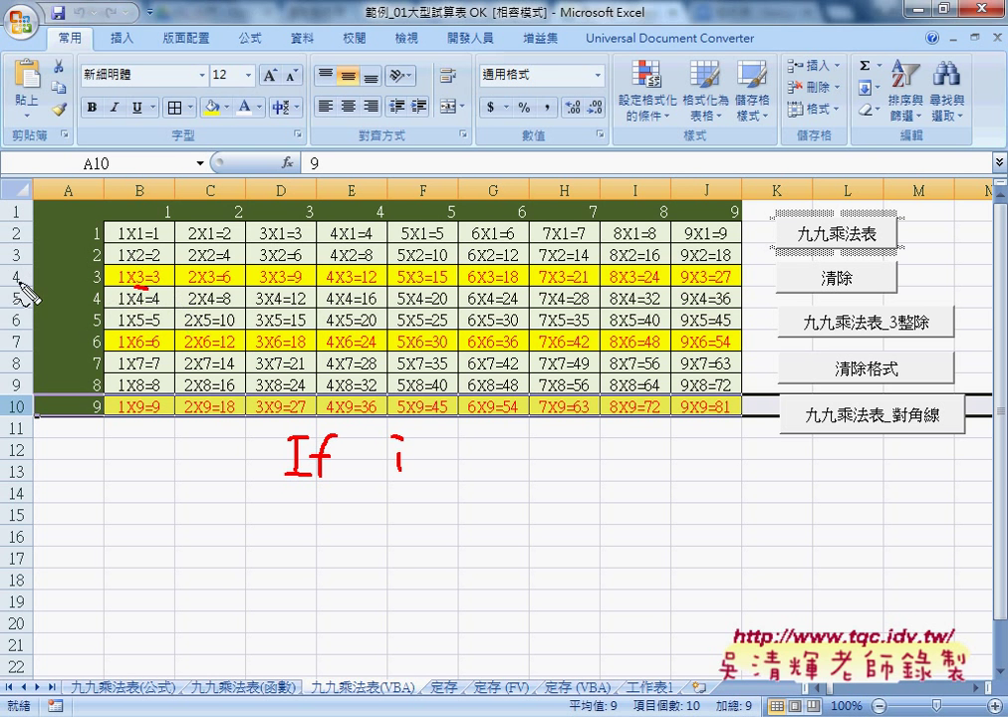
{"action": "mouse_move", "coordinate": [18, 265]}
{"action": "left_mouse_down"}
{"action": "mouse_move", "coordinate": [26, 291]}
{"action": "mouse_move", "coordinate": [20, 265]}
{"action": "left_mouse_up"}
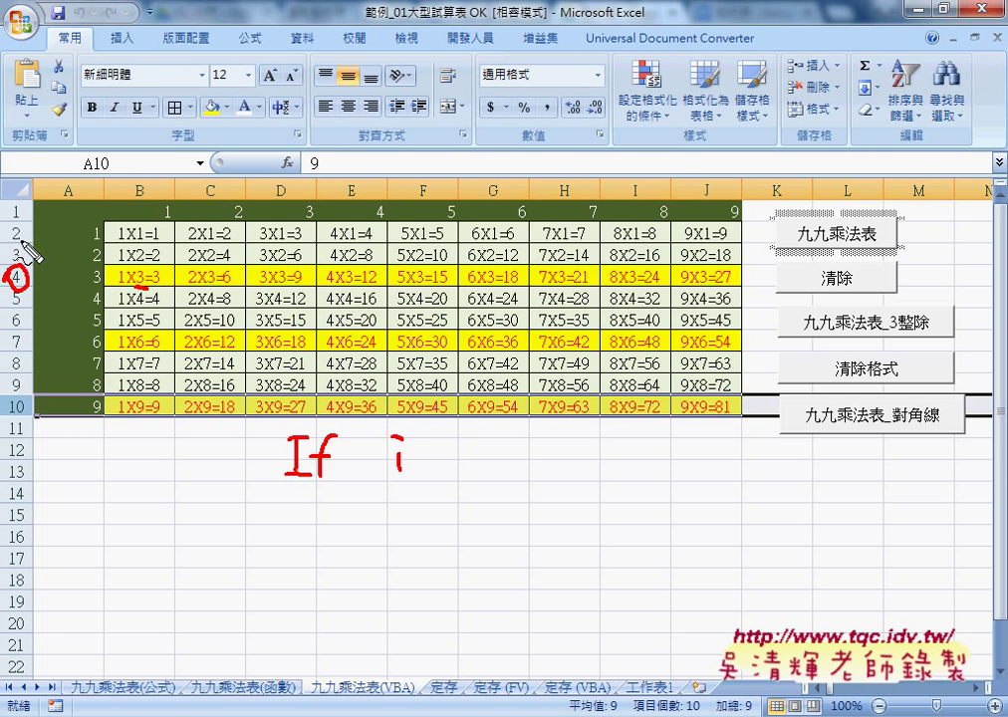
{"action": "left_click_drag", "start_coordinate": [18, 224], "coordinate": [14, 237]}
{"action": "left_click_drag", "start_coordinate": [21, 396], "coordinate": [16, 403]}
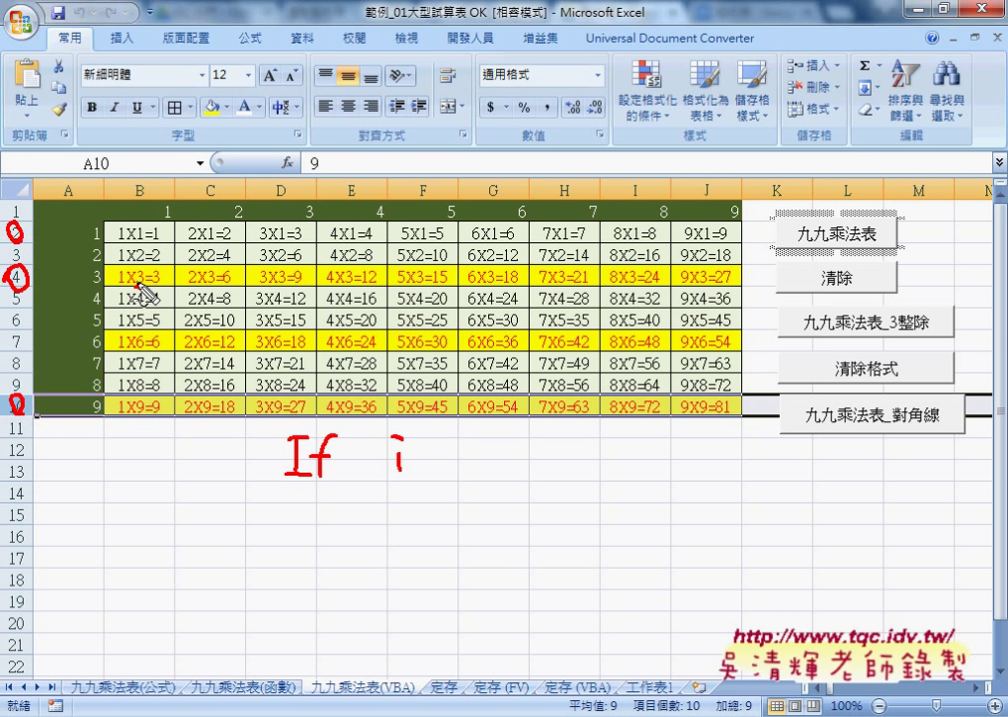
{"action": "mouse_move", "coordinate": [406, 460]}
{"action": "left_mouse_down"}
{"action": "mouse_move", "coordinate": [430, 459]}
{"action": "mouse_move", "coordinate": [439, 476]}
{"action": "left_mouse_up"}
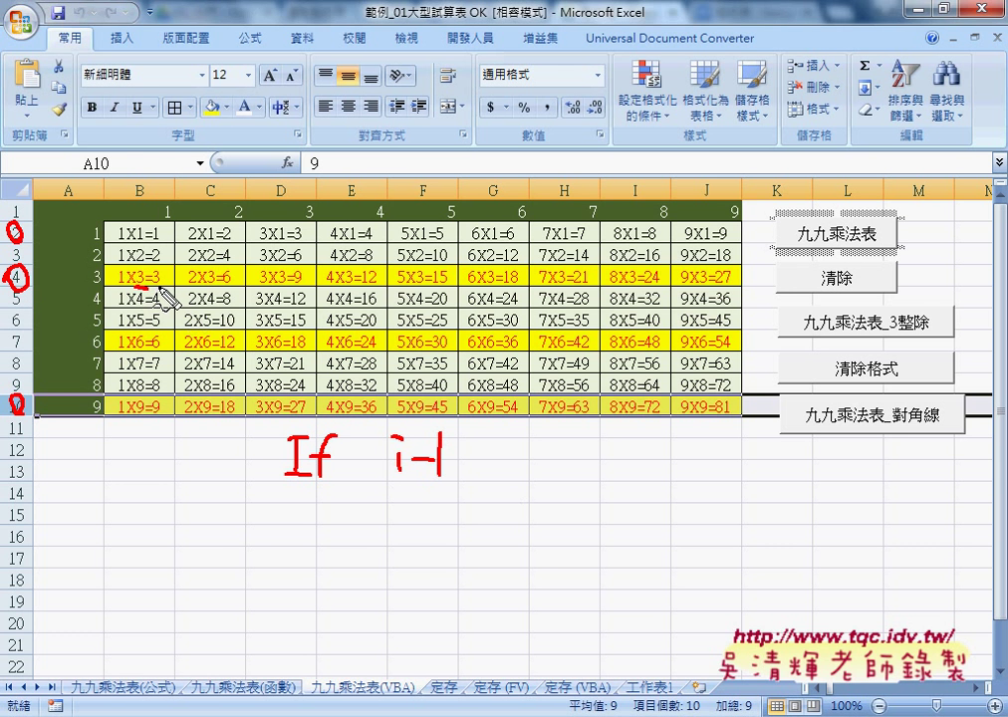
{"action": "left_click_drag", "start_coordinate": [148, 288], "coordinate": [165, 286]}
{"action": "mouse_move", "coordinate": [499, 473]}
{"action": "left_mouse_down"}
{"action": "mouse_move", "coordinate": [514, 464]}
{"action": "mouse_move", "coordinate": [541, 473]}
{"action": "mouse_move", "coordinate": [550, 453]}
{"action": "mouse_move", "coordinate": [582, 470]}
{"action": "left_mouse_up"}
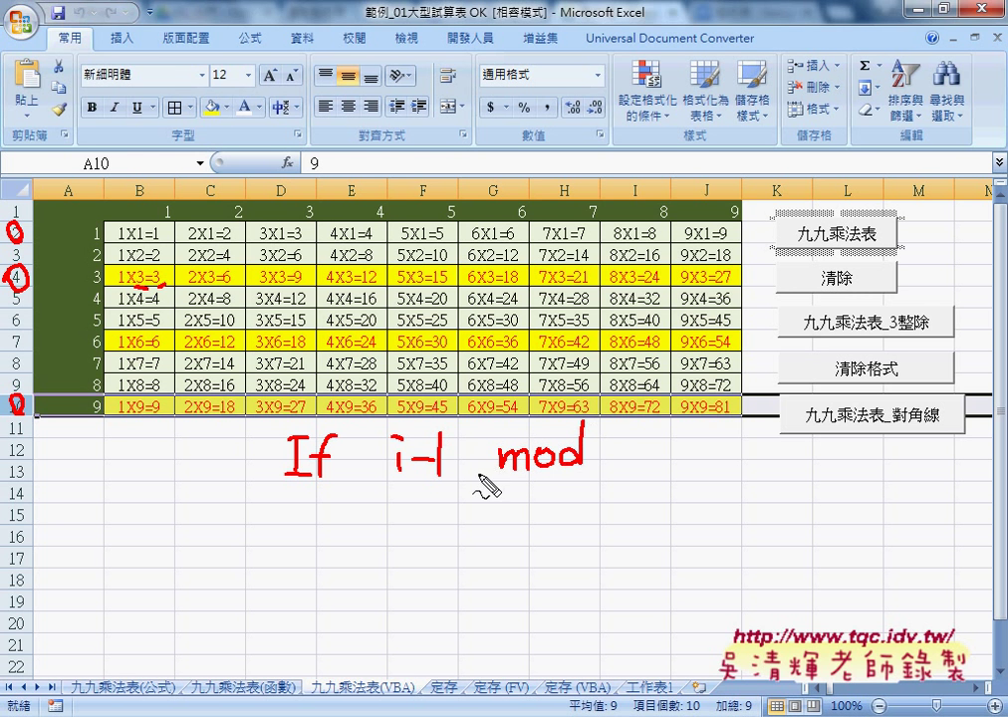
{"action": "left_click_drag", "start_coordinate": [505, 475], "coordinate": [585, 476]}
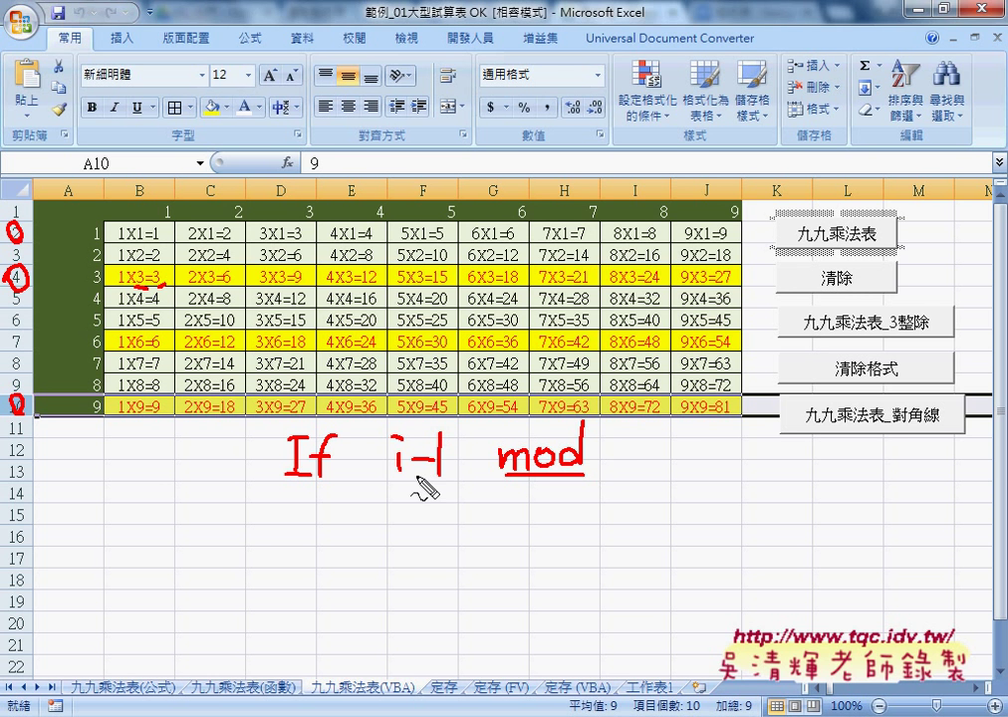
{"action": "left_click_drag", "start_coordinate": [395, 480], "coordinate": [450, 480]}
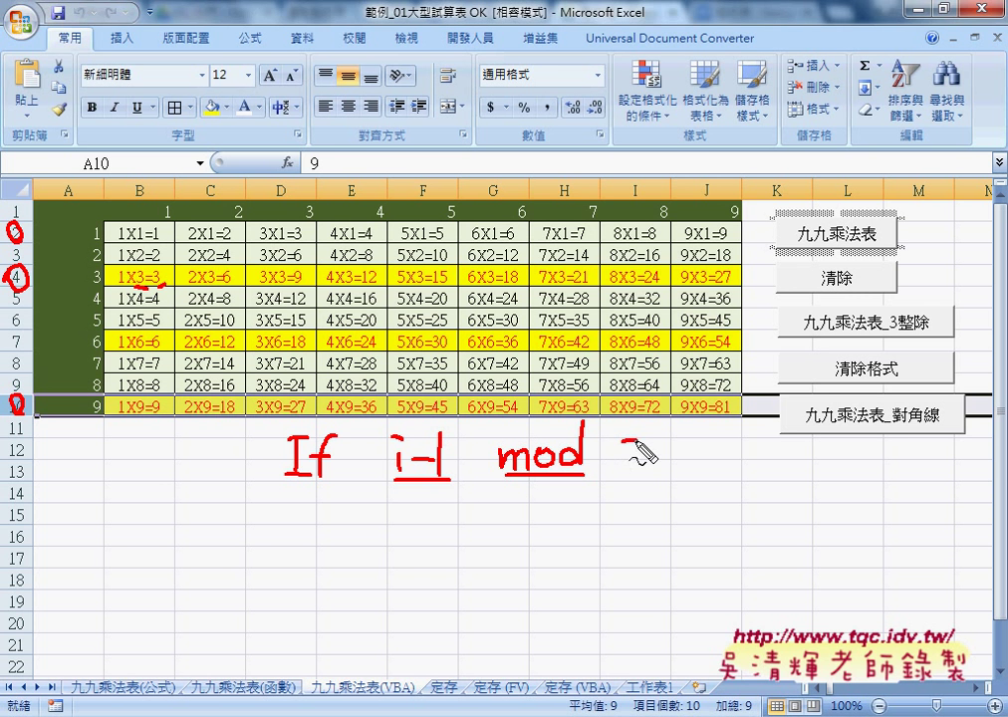
{"action": "mouse_move", "coordinate": [628, 449]}
{"action": "left_mouse_down"}
{"action": "mouse_move", "coordinate": [627, 475]}
{"action": "mouse_move", "coordinate": [692, 450]}
{"action": "mouse_move", "coordinate": [692, 467]}
{"action": "mouse_move", "coordinate": [715, 476]}
{"action": "mouse_move", "coordinate": [724, 445]}
{"action": "left_mouse_up"}
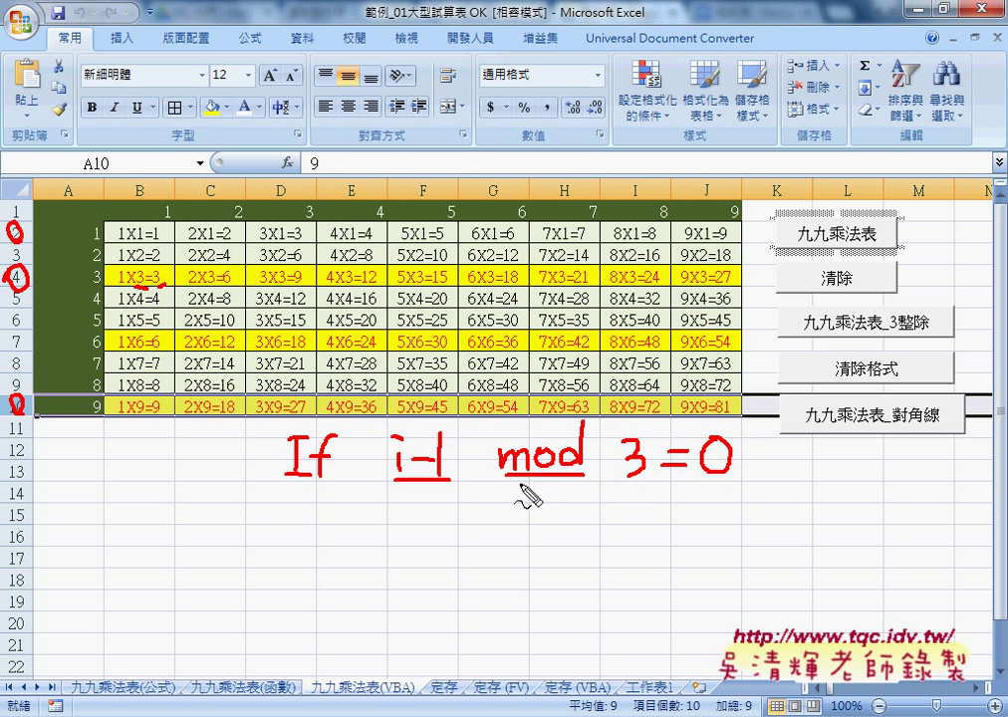
{"action": "left_click_drag", "start_coordinate": [506, 490], "coordinate": [594, 487]}
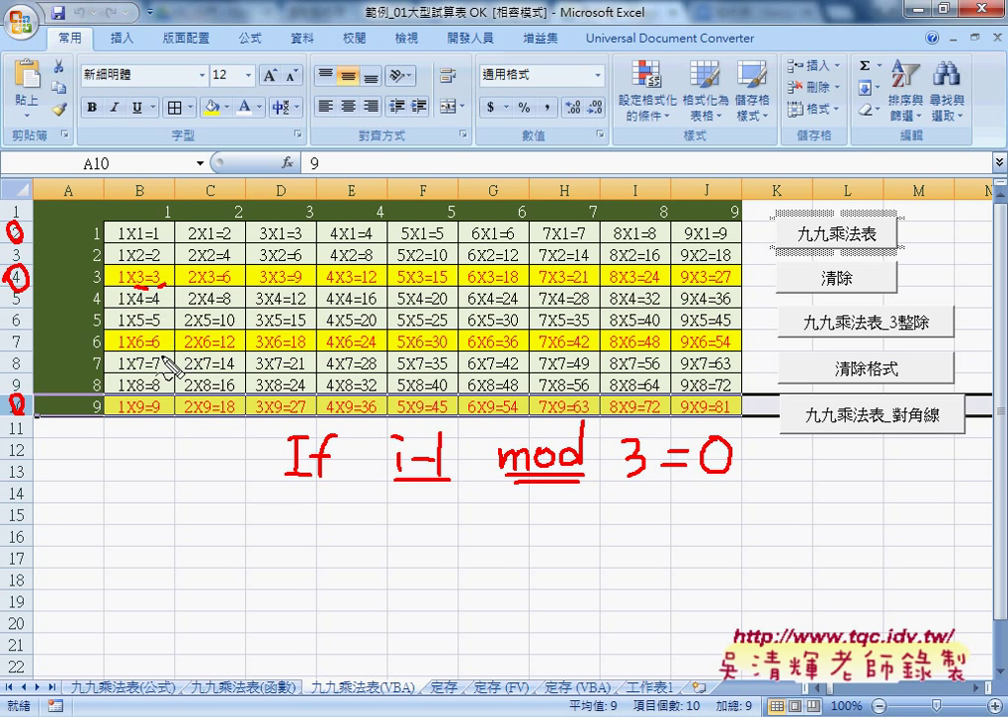
{"action": "left_click_drag", "start_coordinate": [119, 288], "coordinate": [150, 286]}
{"action": "mouse_move", "coordinate": [109, 287]}
{"action": "left_mouse_down"}
{"action": "mouse_move", "coordinate": [176, 269]}
{"action": "mouse_move", "coordinate": [174, 295]}
{"action": "left_mouse_up"}
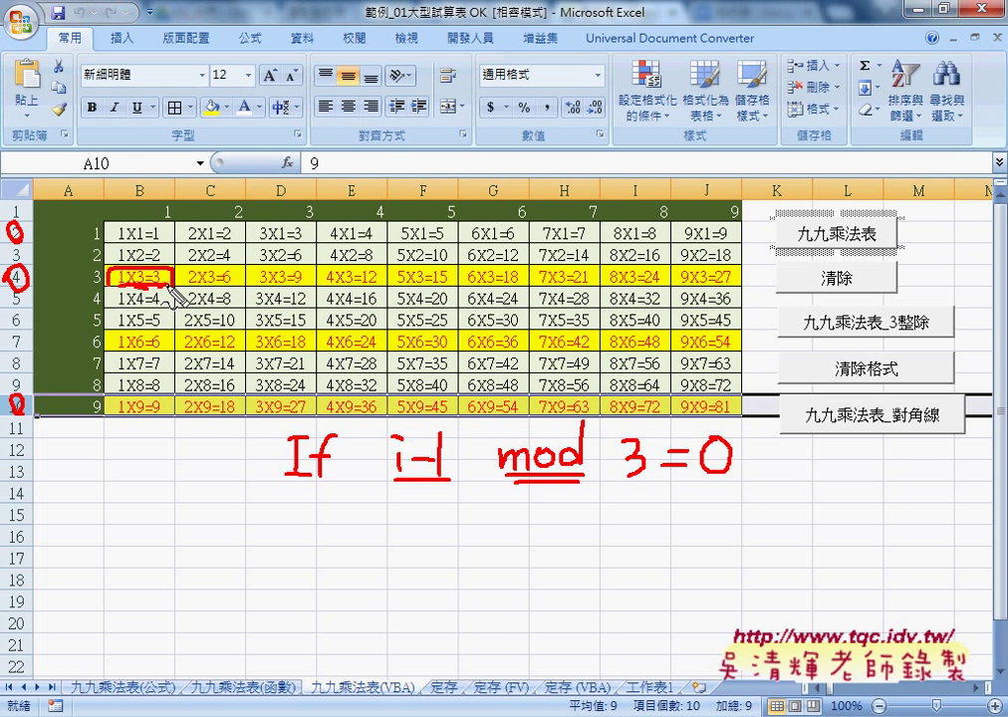
{"action": "key", "text": "Escape"}
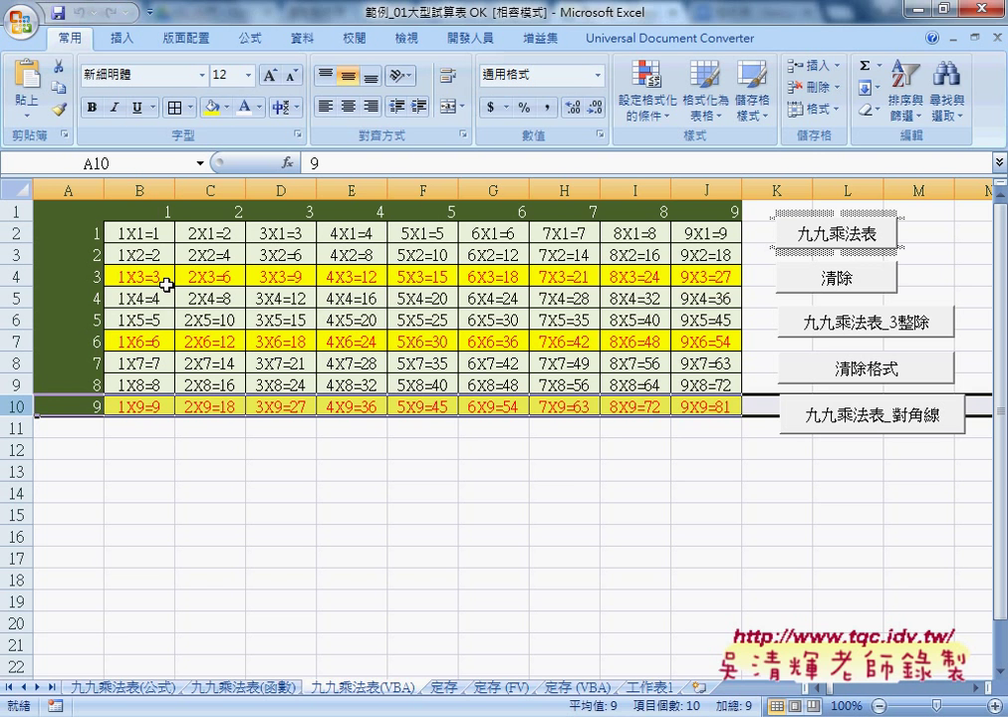
- Bring the VBA code window for 九九乘法表_3整除 to the front and shift it left
{"action": "left_click", "coordinate": [450, 716]}
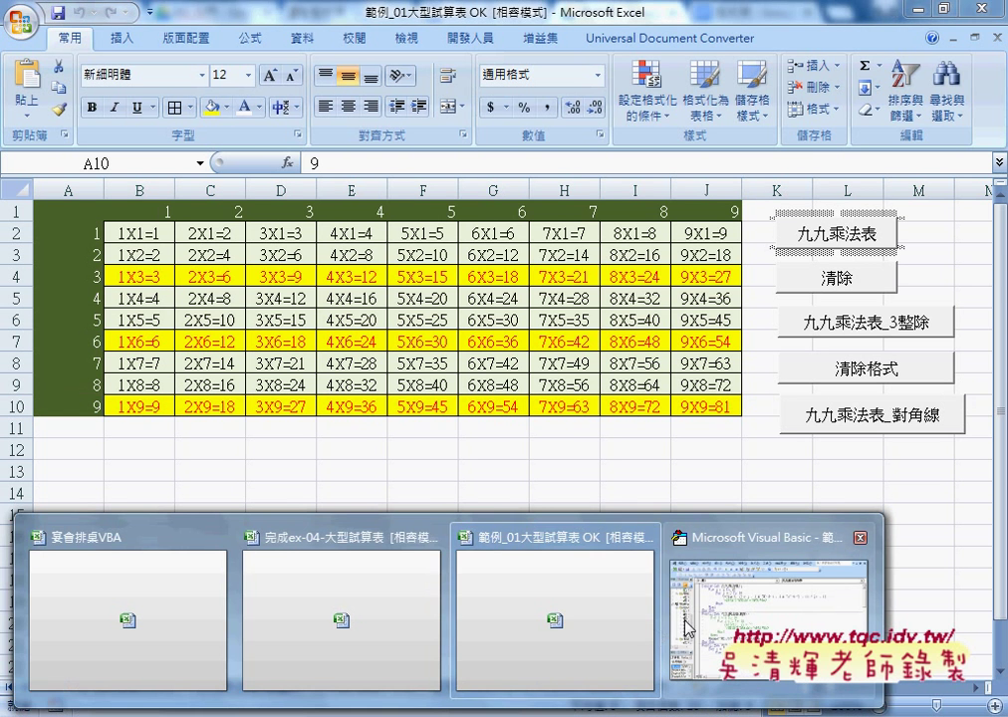
{"action": "left_click", "coordinate": [688, 626]}
{"action": "scroll", "coordinate": [581, 324], "scroll_direction": "down", "scroll_amount": 3}
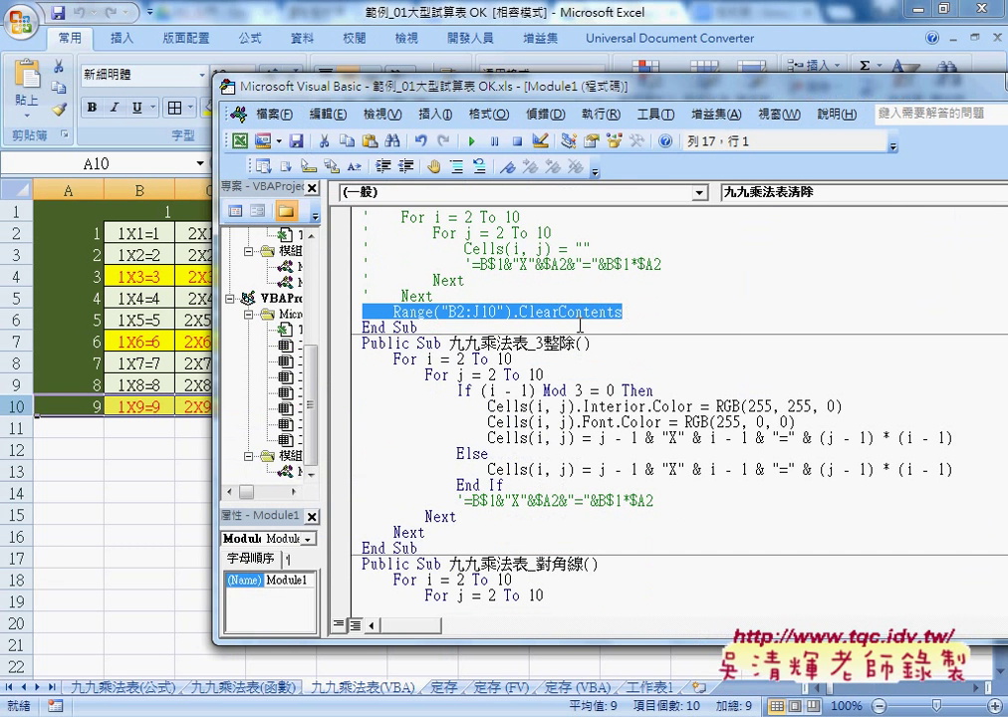
{"action": "left_click_drag", "start_coordinate": [301, 82], "coordinate": [115, 75]}
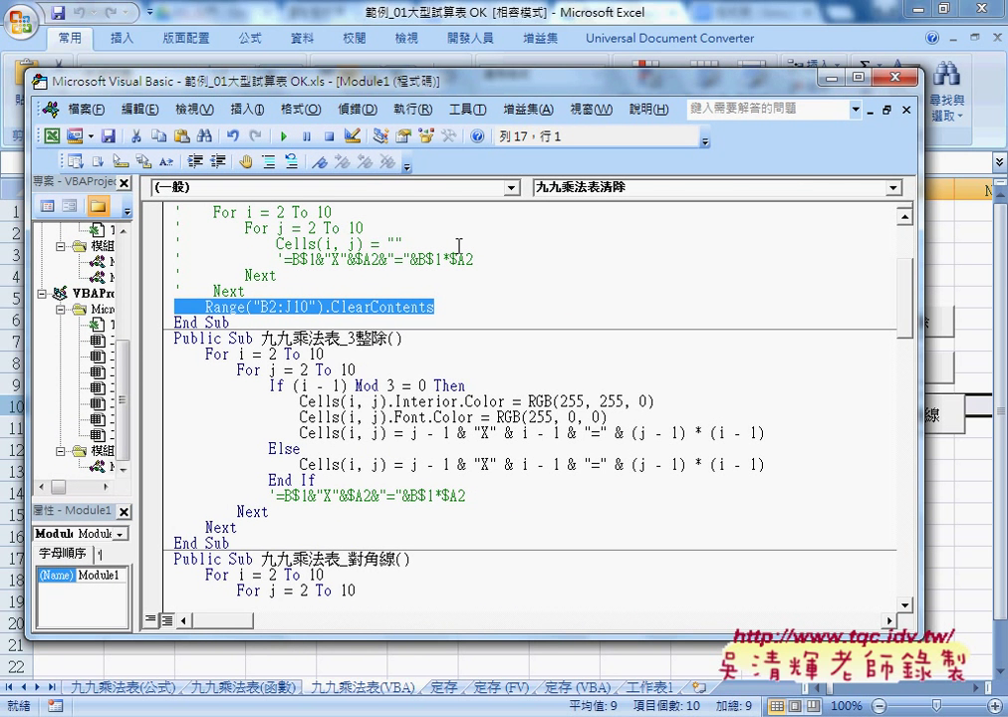
- Highlight the parts of the If (i - 1) Mod 3 = 0 Then condition
{"action": "double_click", "coordinate": [275, 386]}
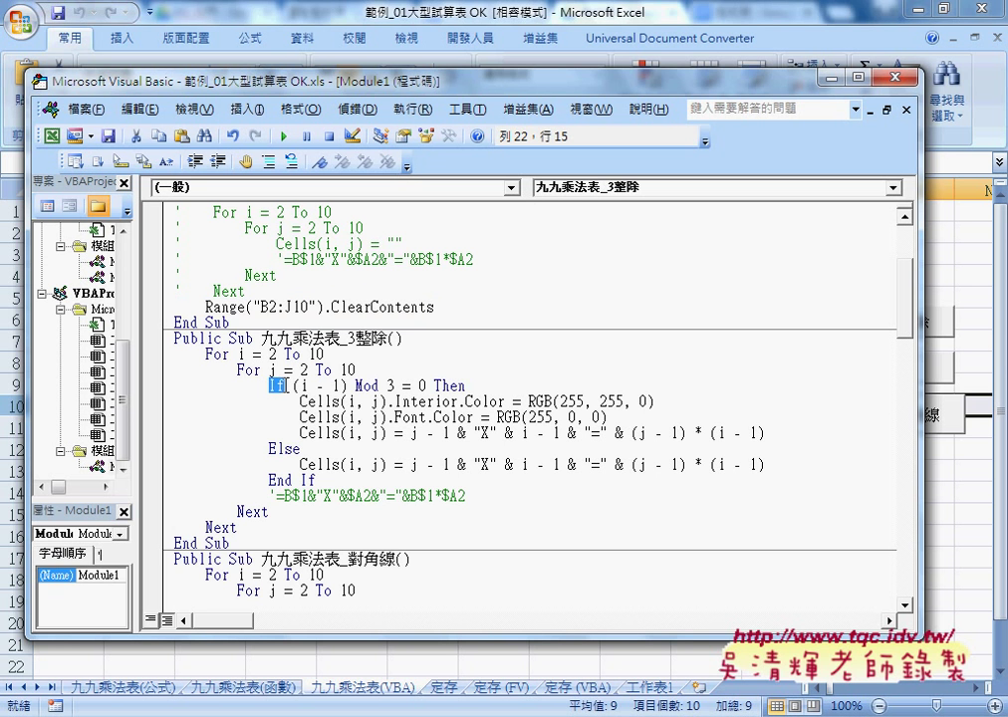
{"action": "left_click_drag", "start_coordinate": [293, 385], "coordinate": [347, 386]}
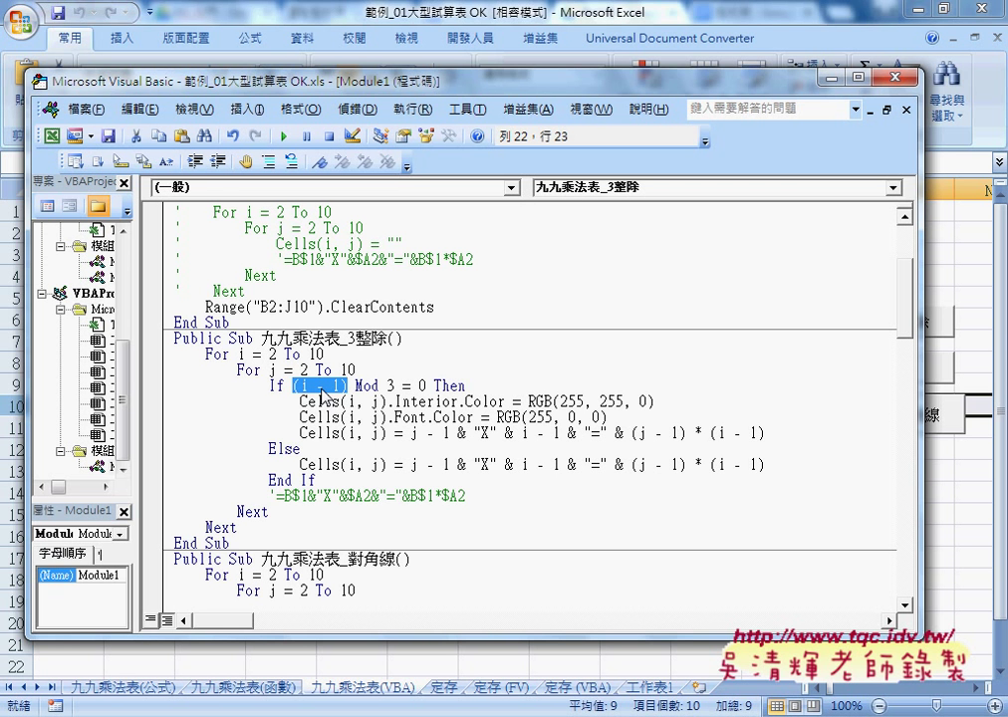
{"action": "left_click", "coordinate": [388, 386]}
{"action": "left_click", "coordinate": [428, 386]}
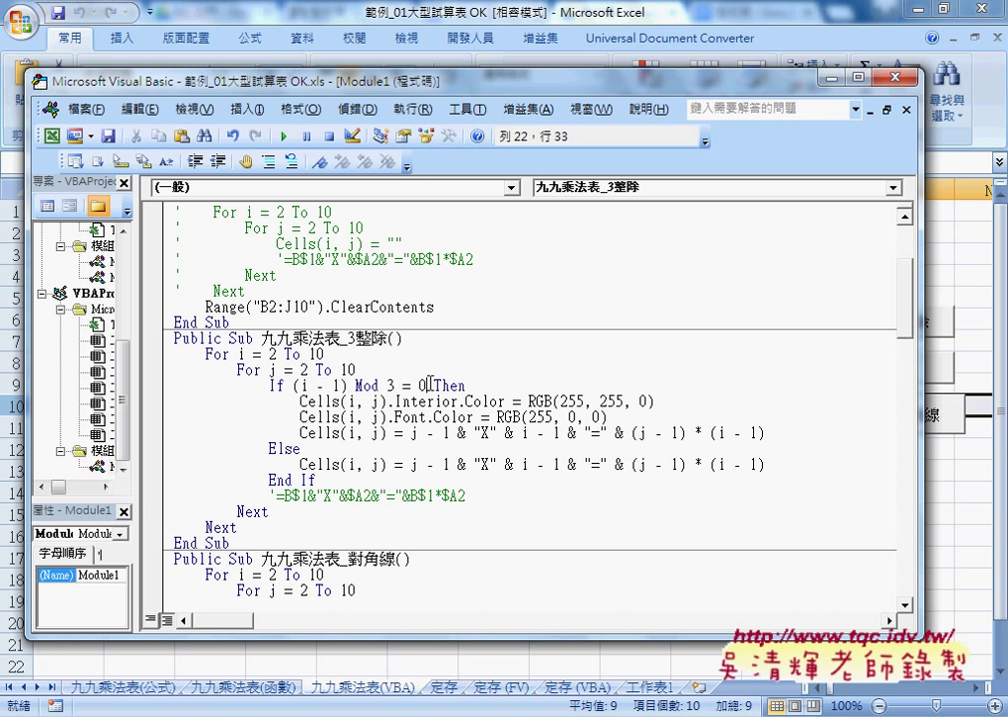
{"action": "left_click_drag", "start_coordinate": [429, 386], "coordinate": [295, 389]}
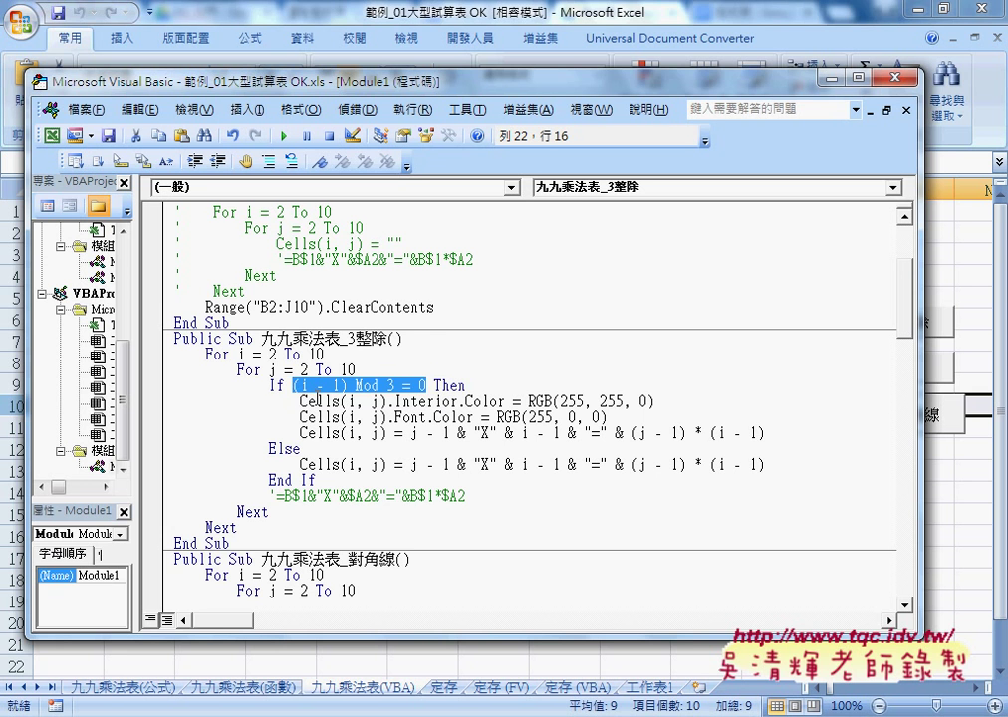
{"action": "left_click_drag", "start_coordinate": [434, 386], "coordinate": [459, 386]}
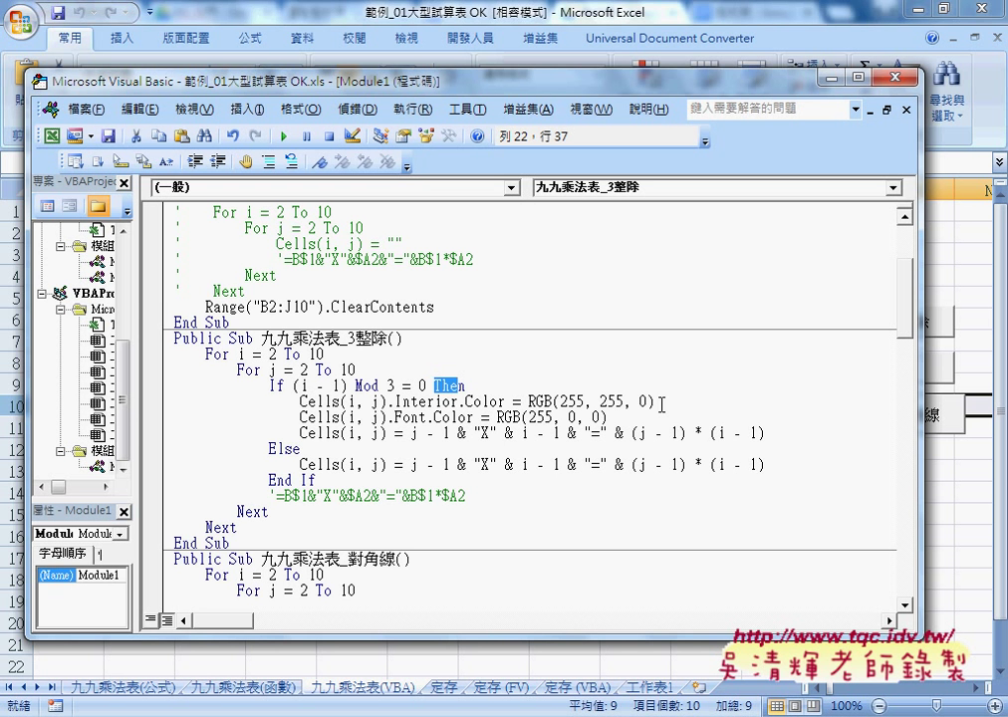
- Highlight the Interior.Color and Font.Color lines, then the product-writing lines including the one under Else
{"action": "left_click_drag", "start_coordinate": [397, 401], "coordinate": [509, 399]}
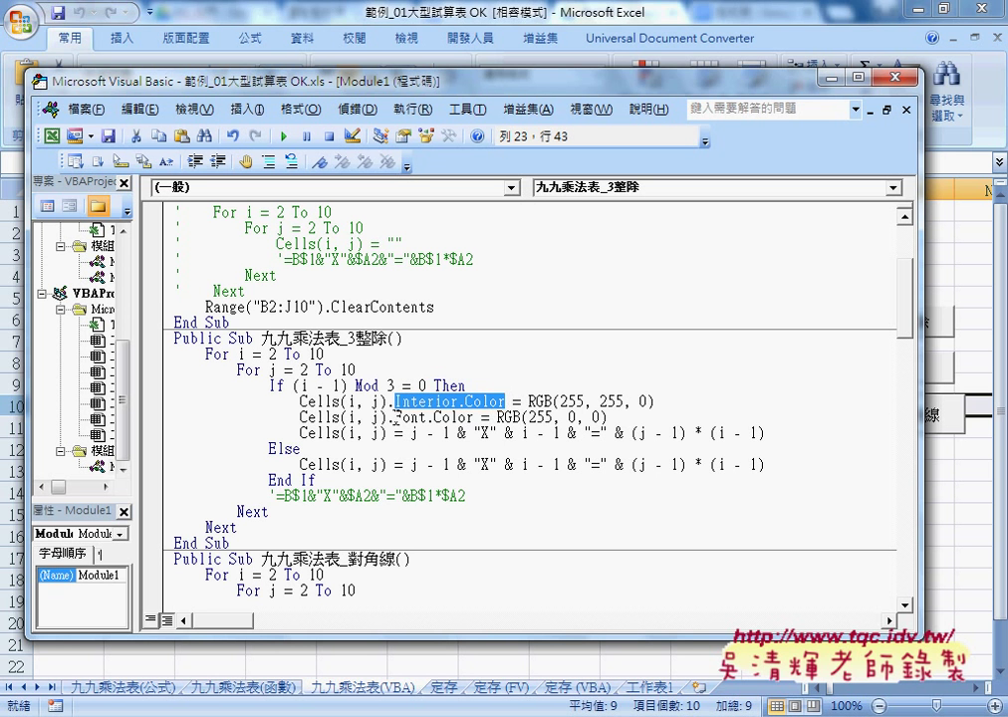
{"action": "left_click_drag", "start_coordinate": [395, 417], "coordinate": [477, 418]}
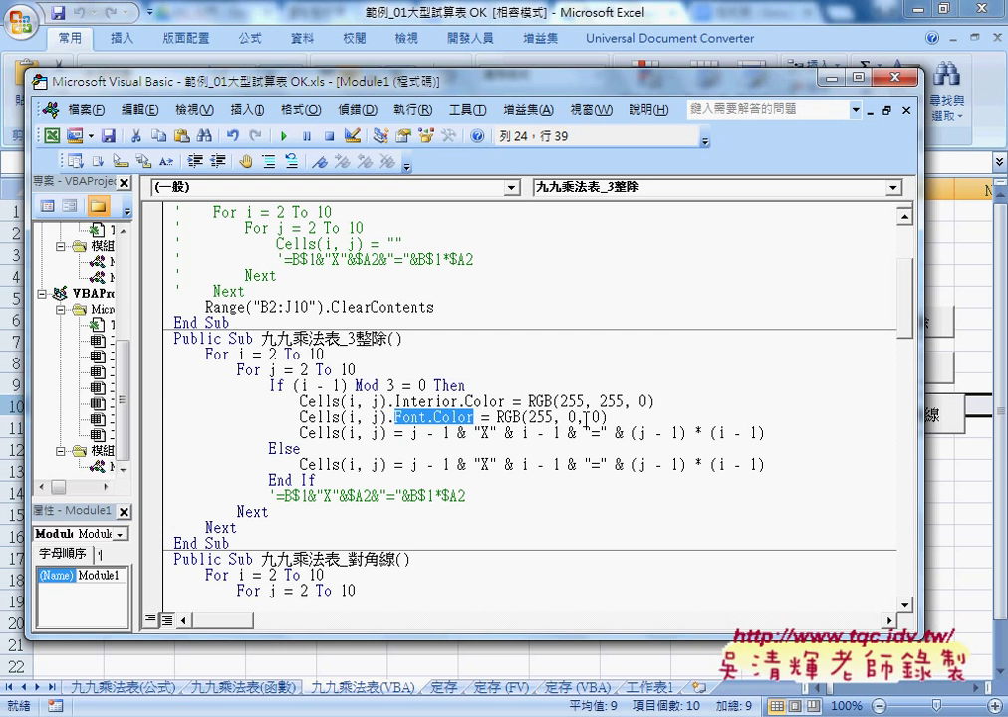
{"action": "left_click_drag", "start_coordinate": [607, 417], "coordinate": [152, 403]}
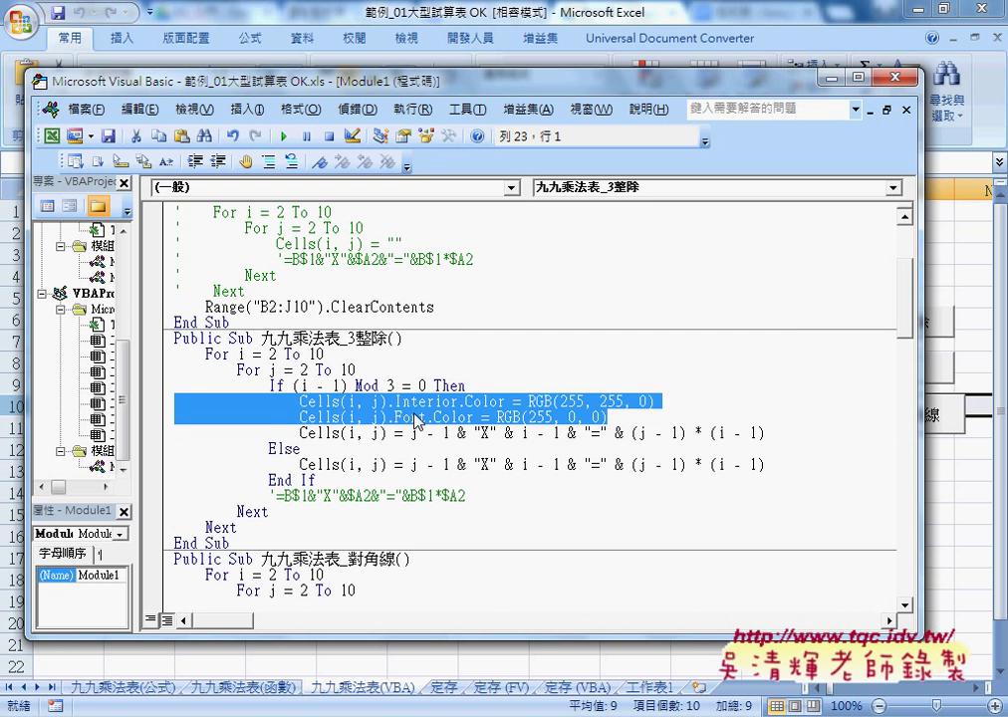
{"action": "left_click_drag", "start_coordinate": [783, 436], "coordinate": [302, 431]}
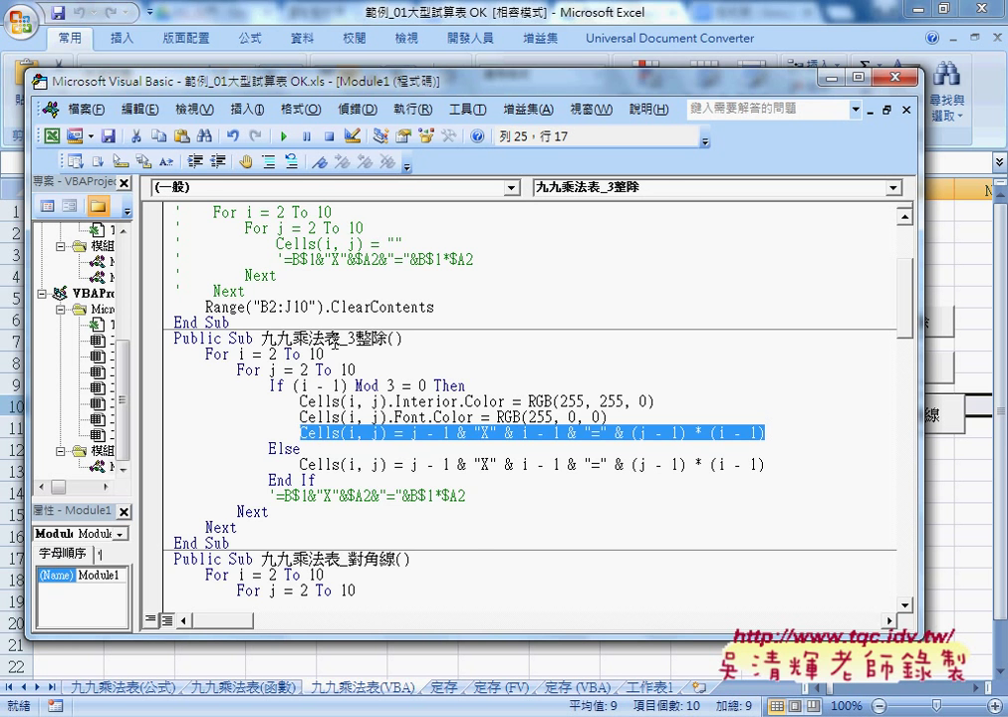
{"action": "scroll", "coordinate": [323, 308], "scroll_direction": "up", "scroll_amount": 2}
{"action": "scroll", "coordinate": [323, 308], "scroll_direction": "up", "scroll_amount": 1}
{"action": "scroll", "coordinate": [269, 261], "scroll_direction": "down", "scroll_amount": 3}
{"action": "left_click", "coordinate": [300, 449]}
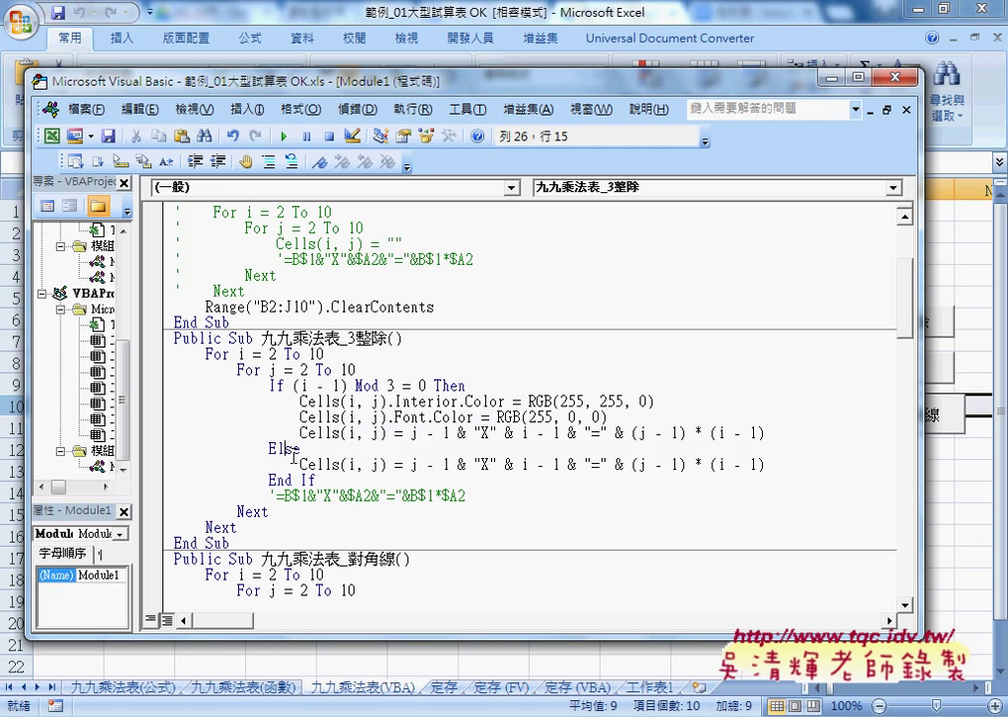
{"action": "left_click_drag", "start_coordinate": [301, 465], "coordinate": [769, 465]}
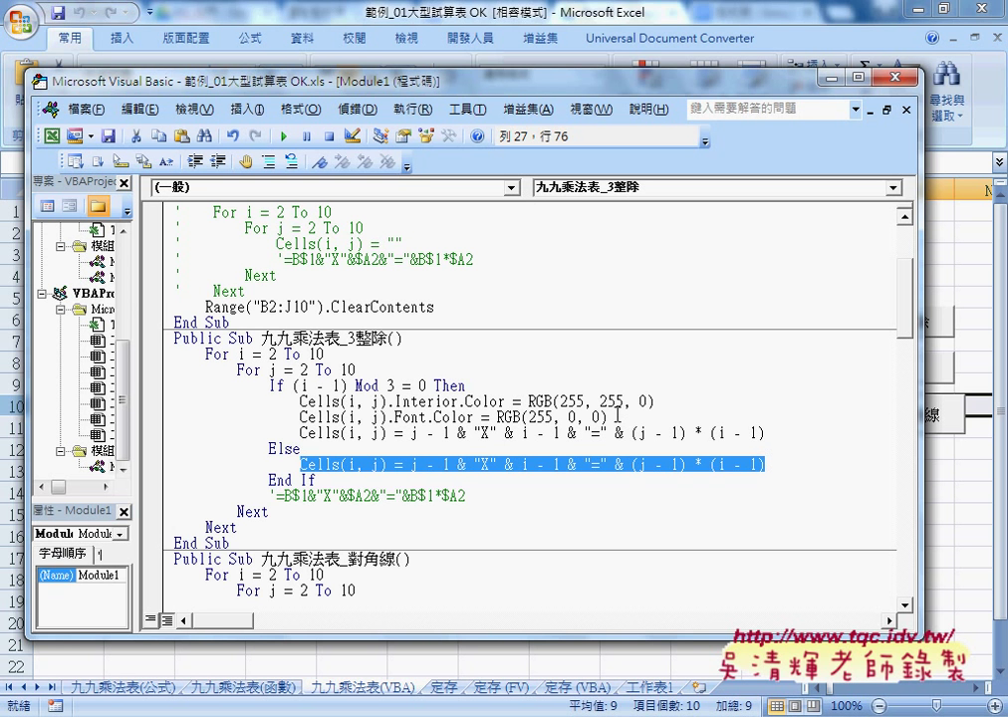
- Circle the colour lines, point an arrow at them, underline Else, then erase the annotations
{"action": "mouse_move", "coordinate": [605, 424]}
{"action": "left_mouse_down"}
{"action": "mouse_move", "coordinate": [421, 431]}
{"action": "mouse_move", "coordinate": [597, 428]}
{"action": "left_mouse_up"}
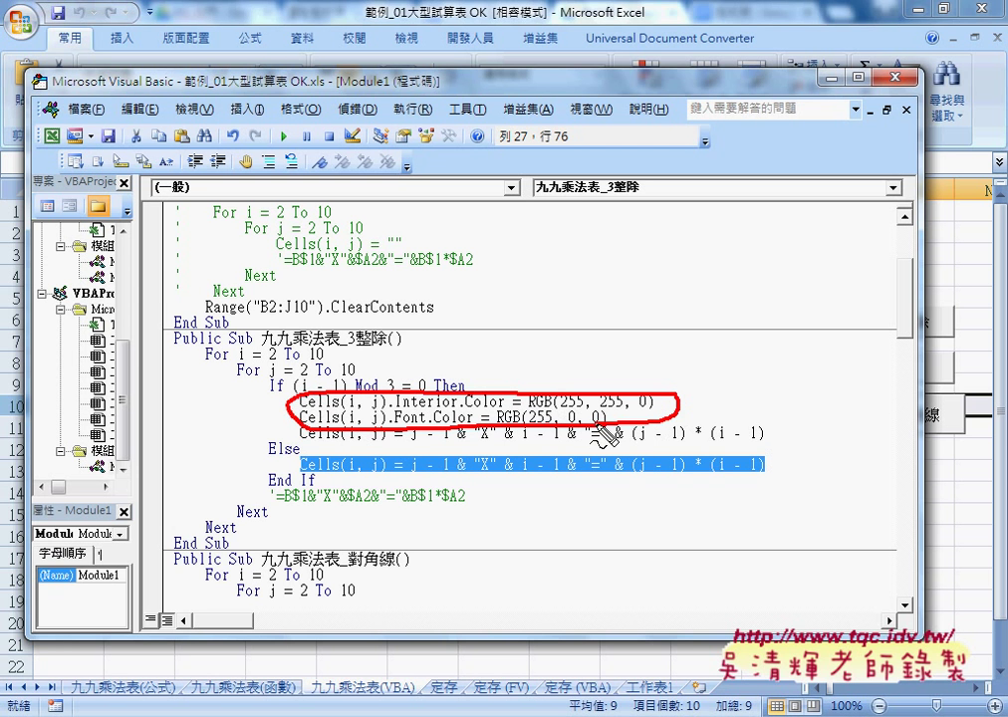
{"action": "mouse_move", "coordinate": [261, 394]}
{"action": "left_mouse_down"}
{"action": "mouse_move", "coordinate": [275, 423]}
{"action": "mouse_move", "coordinate": [291, 404]}
{"action": "left_mouse_up"}
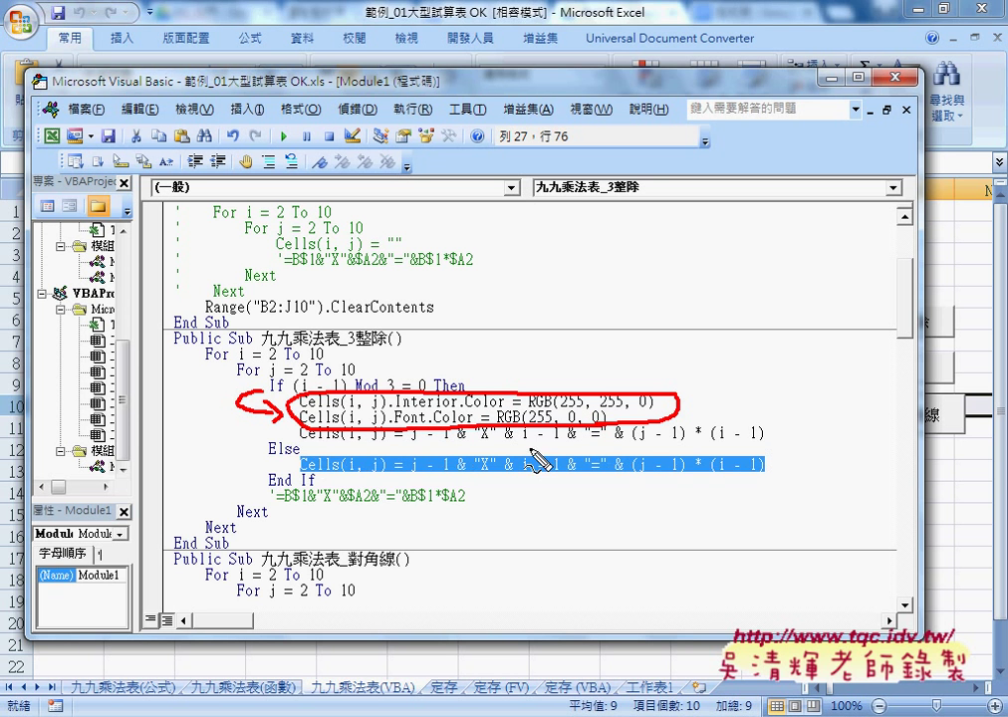
{"action": "mouse_move", "coordinate": [271, 450]}
{"action": "left_mouse_down"}
{"action": "mouse_move", "coordinate": [301, 451]}
{"action": "mouse_move", "coordinate": [317, 485]}
{"action": "left_mouse_up"}
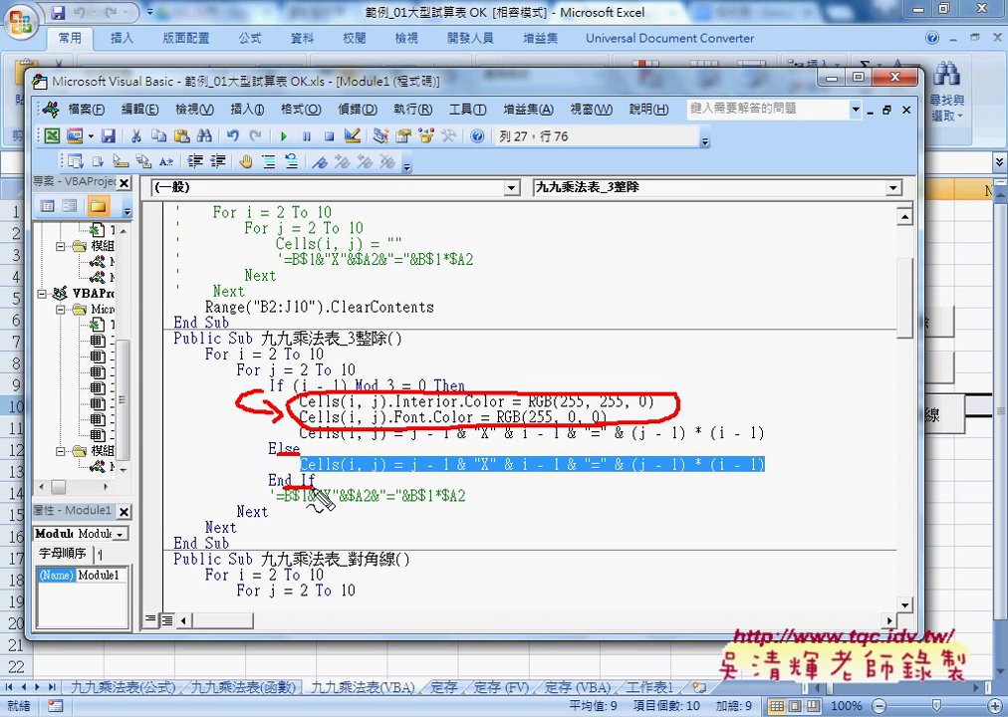
{"action": "key", "text": "Escape"}
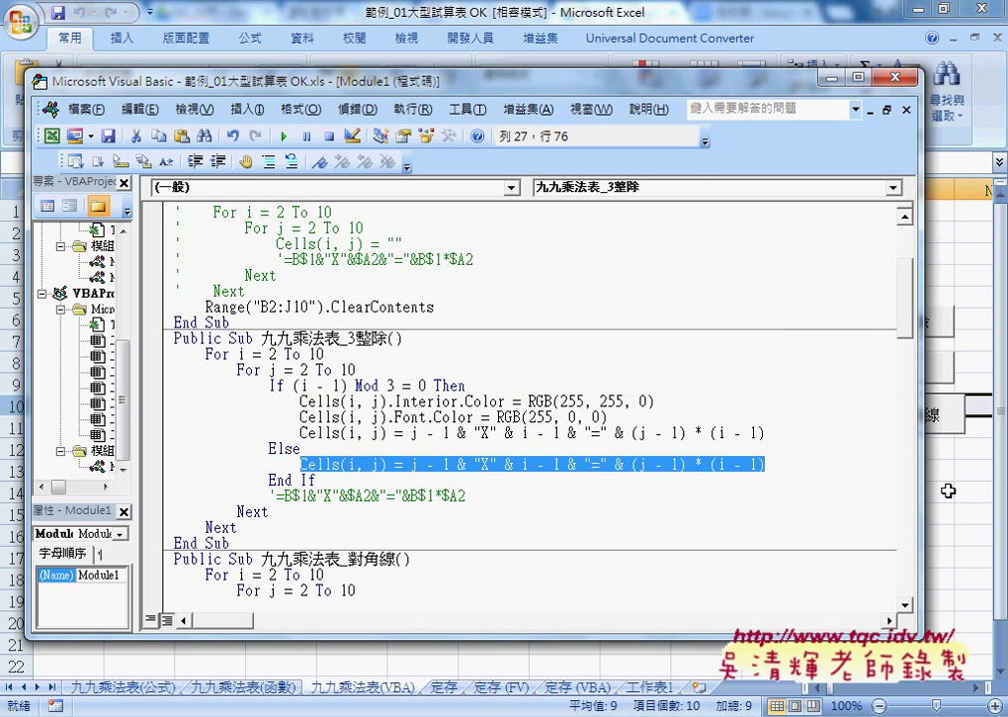
- Back in the sheet, clear the table's formatting with 清除格式 and rerun 九九乘法表_3整除
{"action": "left_click", "coordinate": [947, 493]}
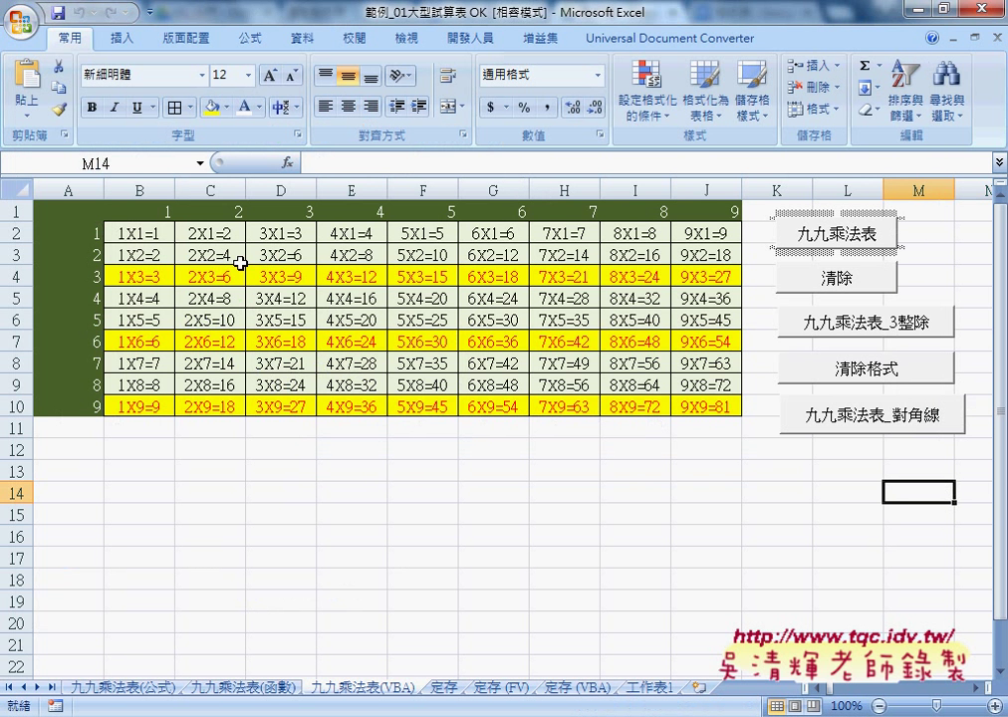
{"action": "left_click", "coordinate": [804, 371]}
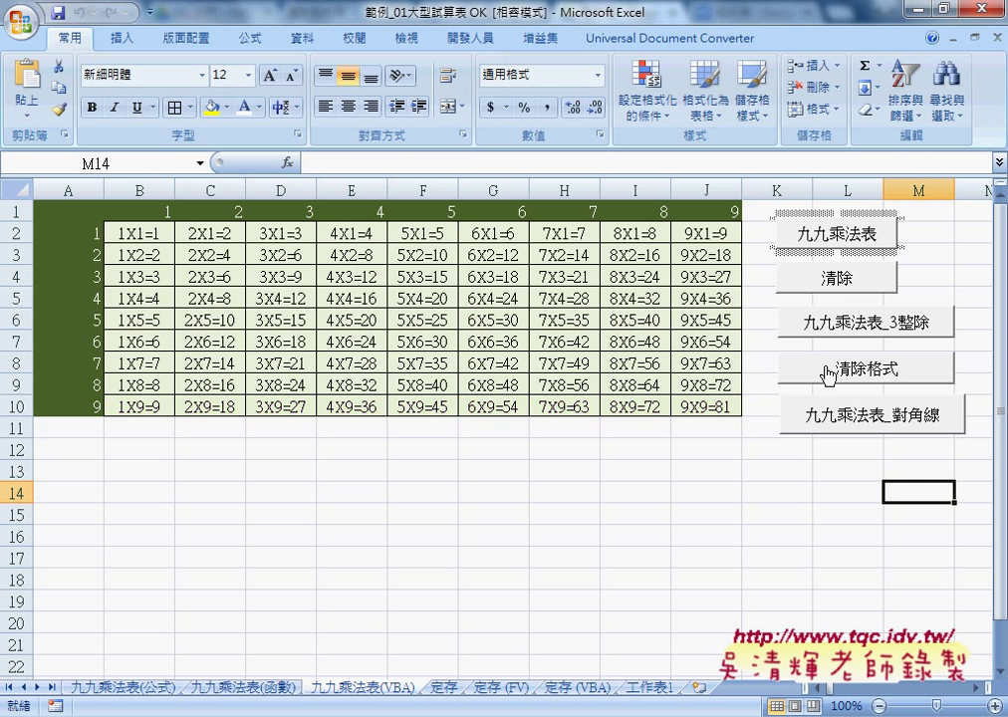
{"action": "left_click", "coordinate": [842, 331]}
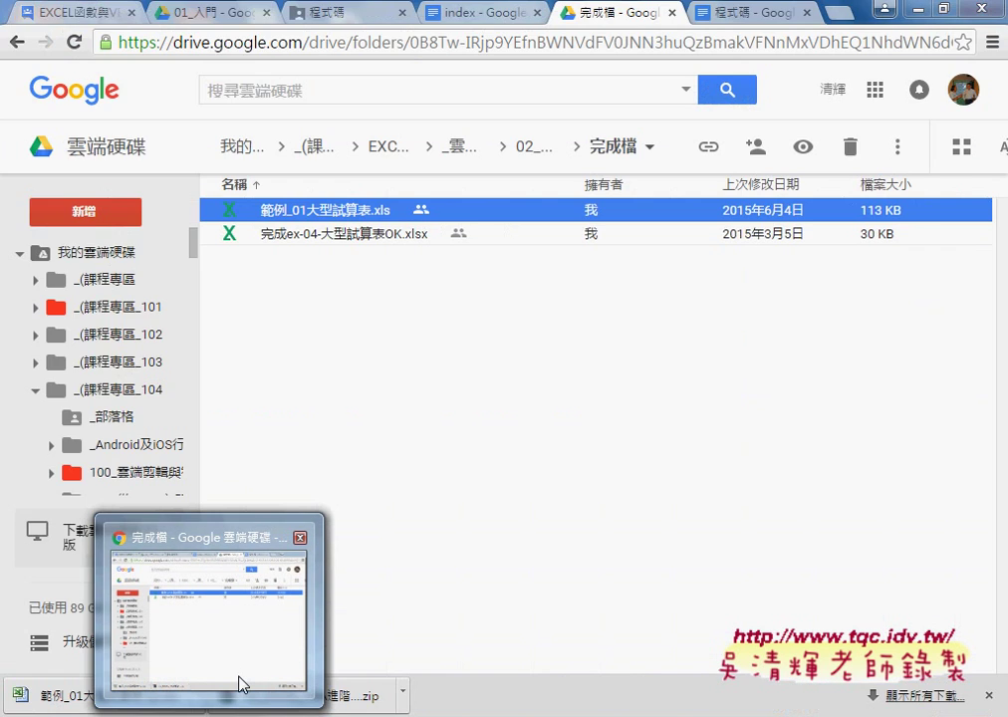
- Open the index document of saved code from the Google Drive folder
{"action": "left_click", "coordinate": [239, 687]}
{"action": "left_click", "coordinate": [456, 14]}
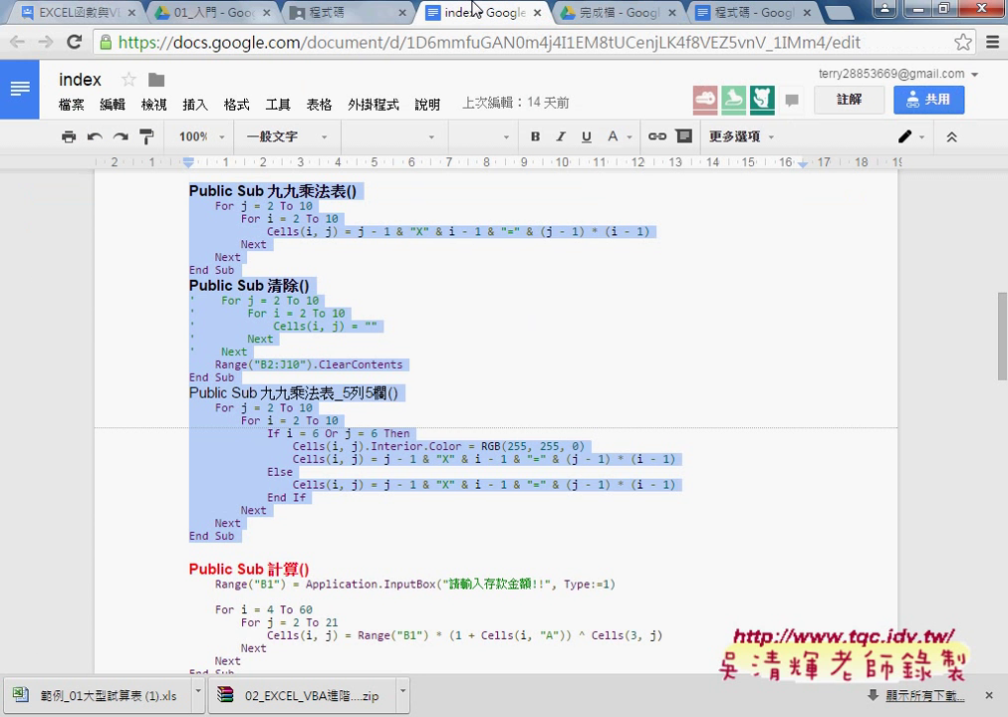
{"action": "scroll", "coordinate": [442, 331], "scroll_direction": "up", "scroll_amount": 1}
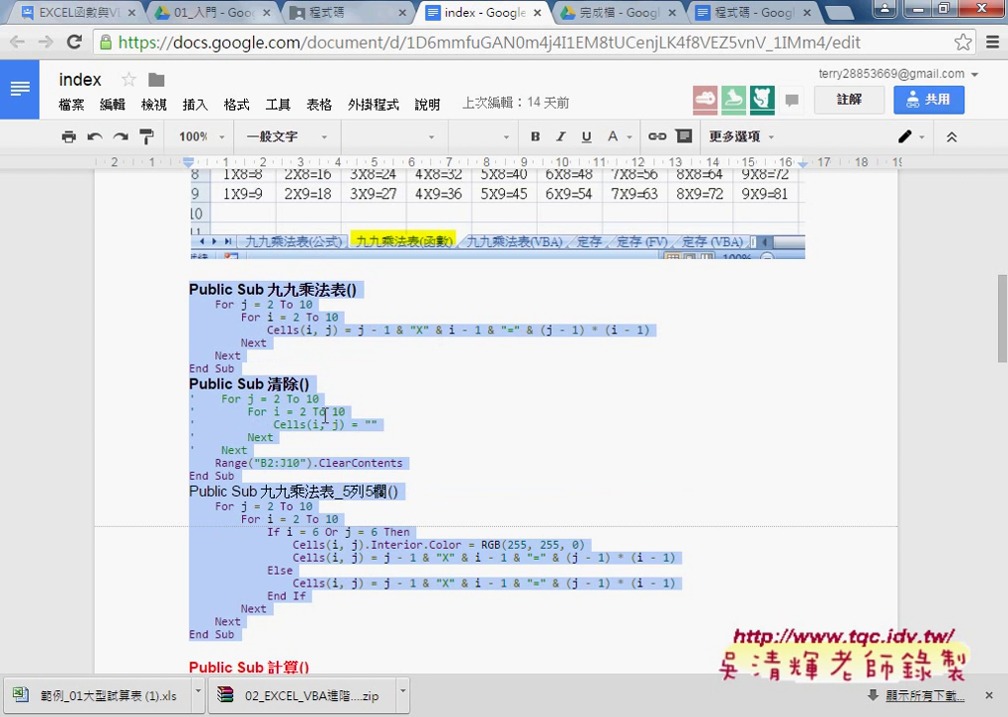
- Add a blank line after the 清除 procedure's End Sub, then bring the VBA editor forward
{"action": "left_click", "coordinate": [249, 476]}
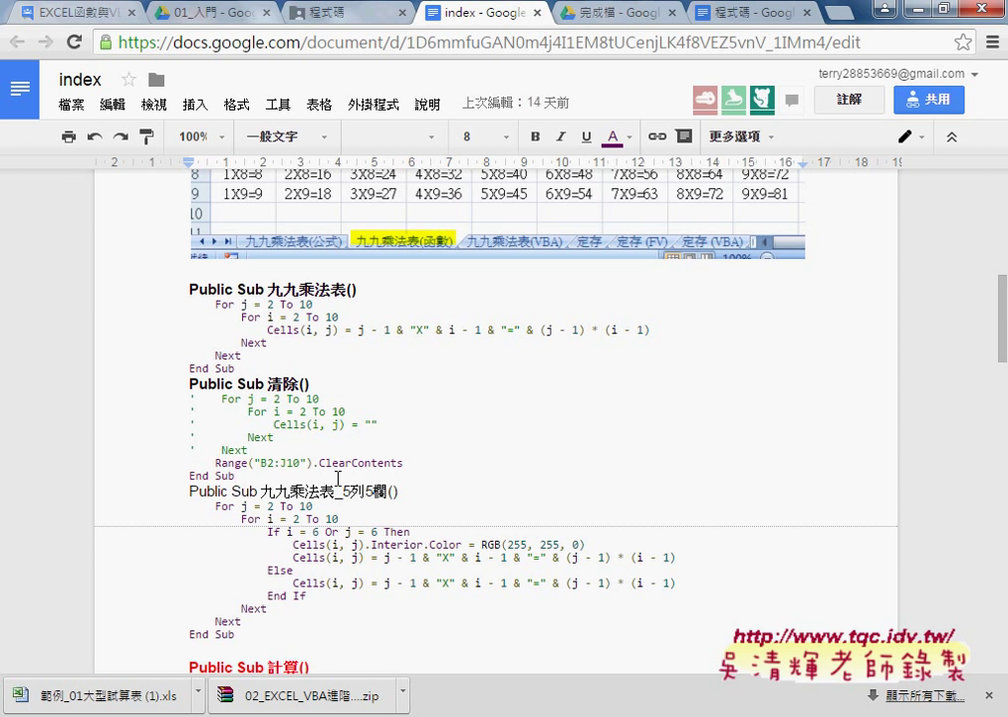
{"action": "scroll", "coordinate": [337, 479], "scroll_direction": "up", "scroll_amount": 2}
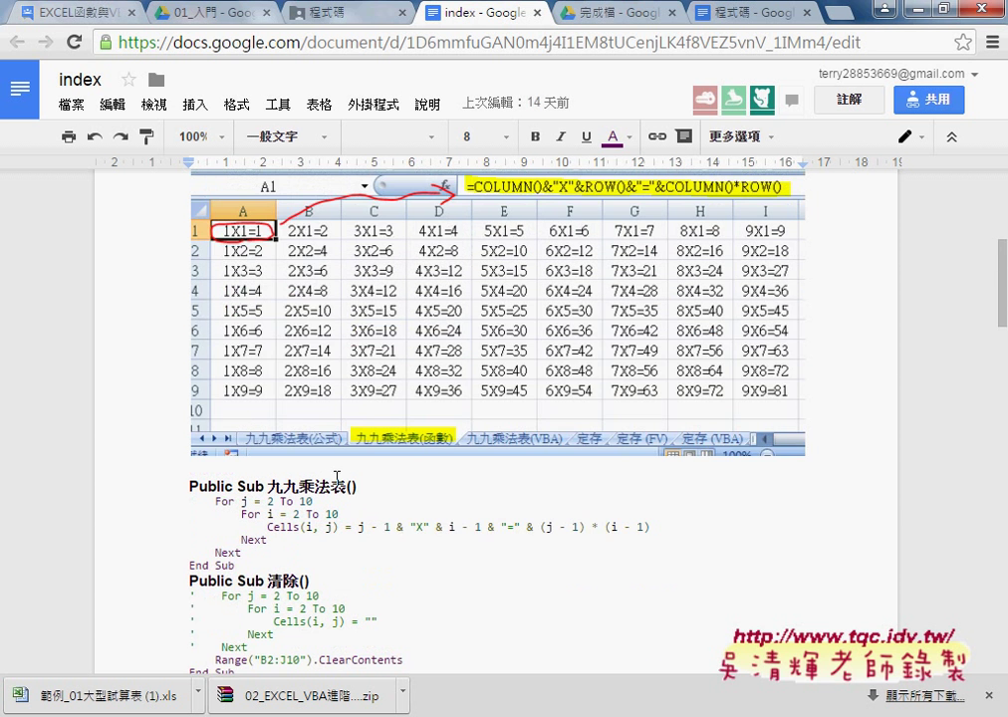
{"action": "scroll", "coordinate": [336, 479], "scroll_direction": "down", "scroll_amount": 1}
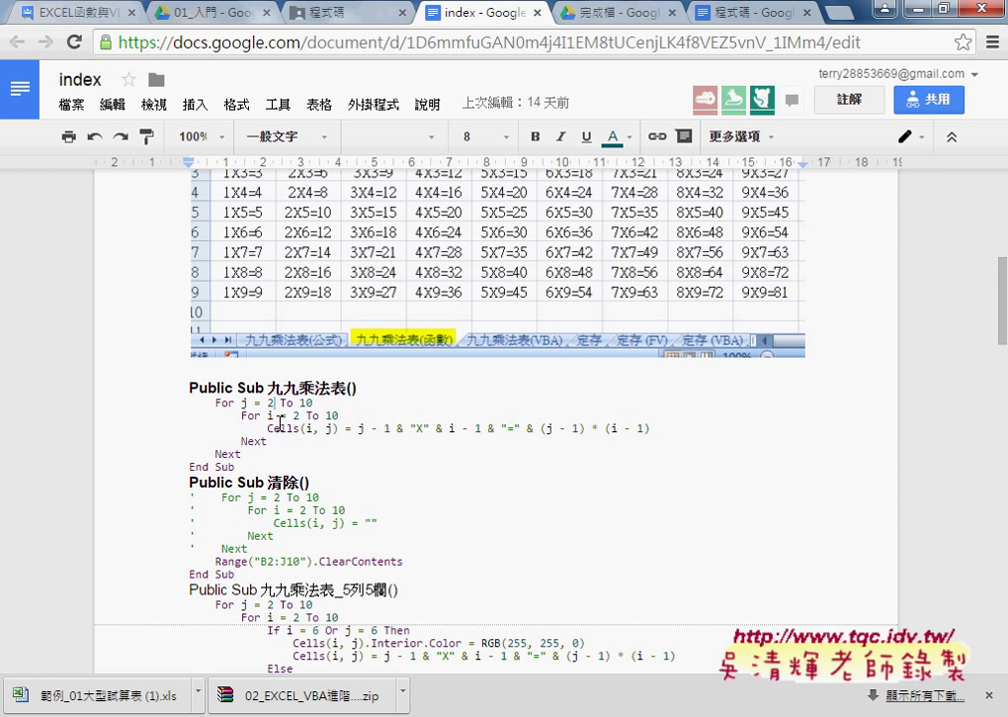
{"action": "left_click", "coordinate": [302, 529]}
{"action": "left_click", "coordinate": [312, 576]}
{"action": "key", "text": "Return"}
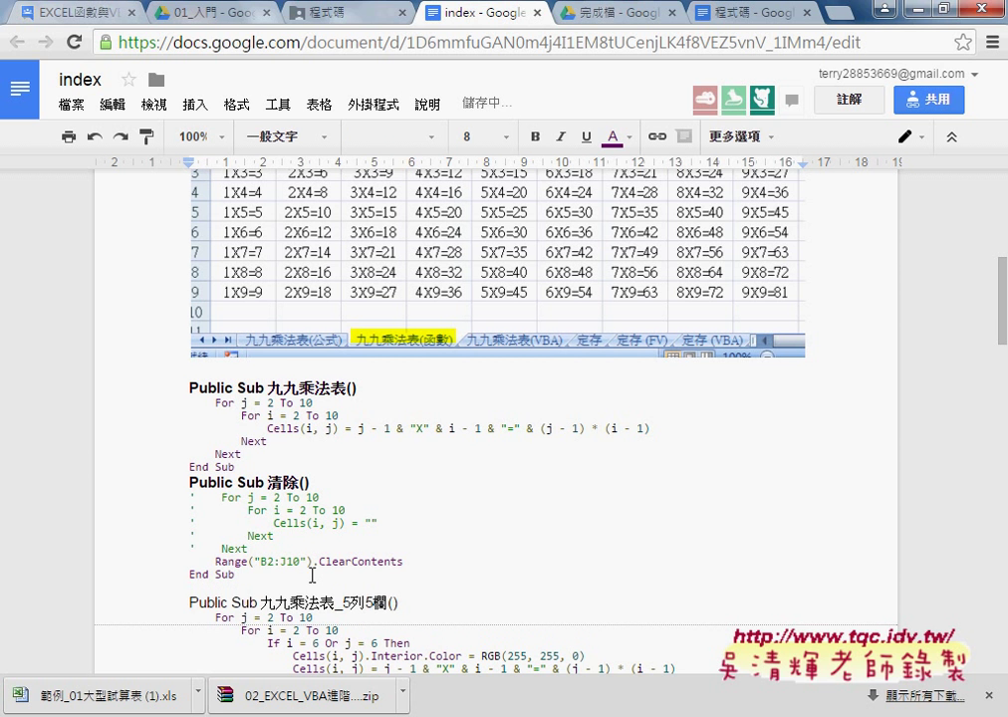
{"action": "mouse_move", "coordinate": [100, 695]}
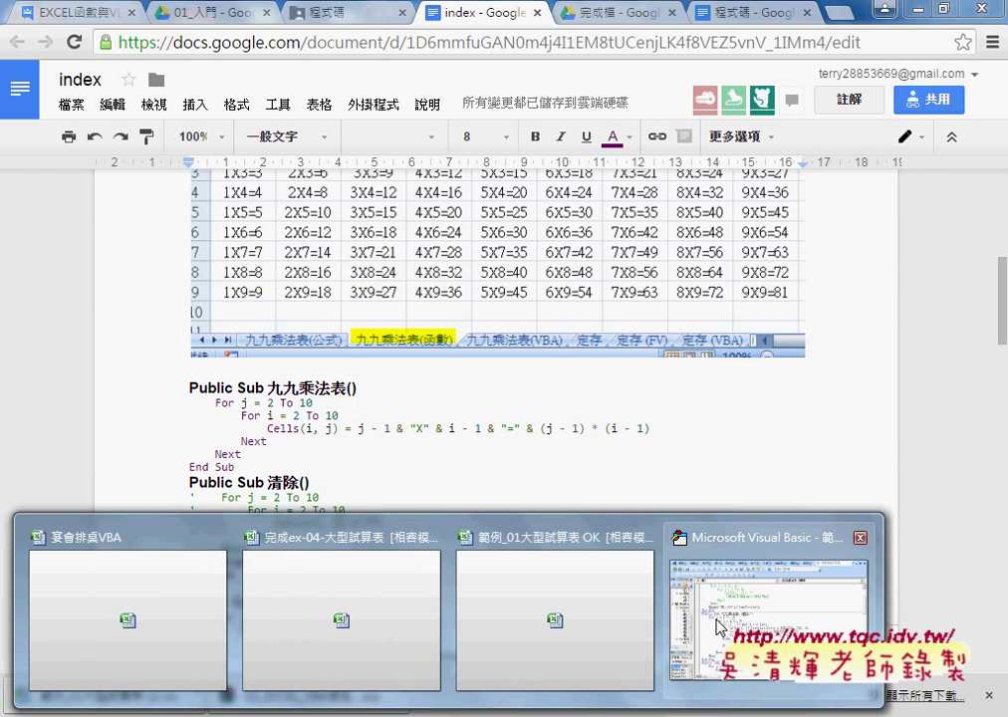
{"action": "left_click", "coordinate": [718, 625]}
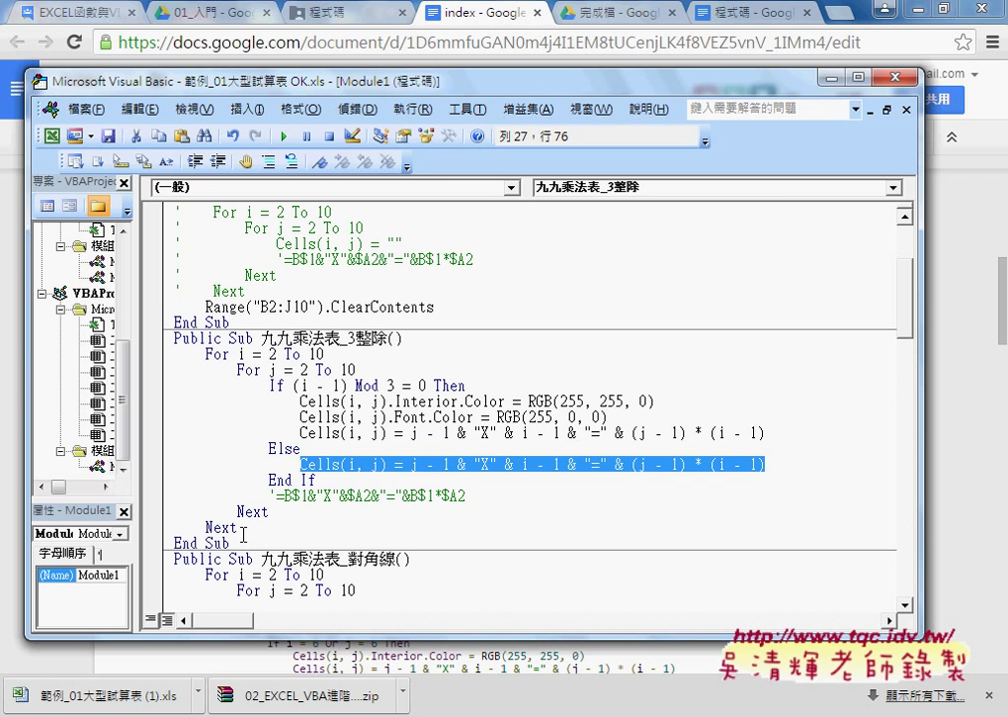
- Select and copy the entire 九九乘法表_3整除 procedure, then switch back to the notes
{"action": "left_click_drag", "start_coordinate": [239, 543], "coordinate": [147, 351]}
{"action": "key", "text": "ctrl+c"}
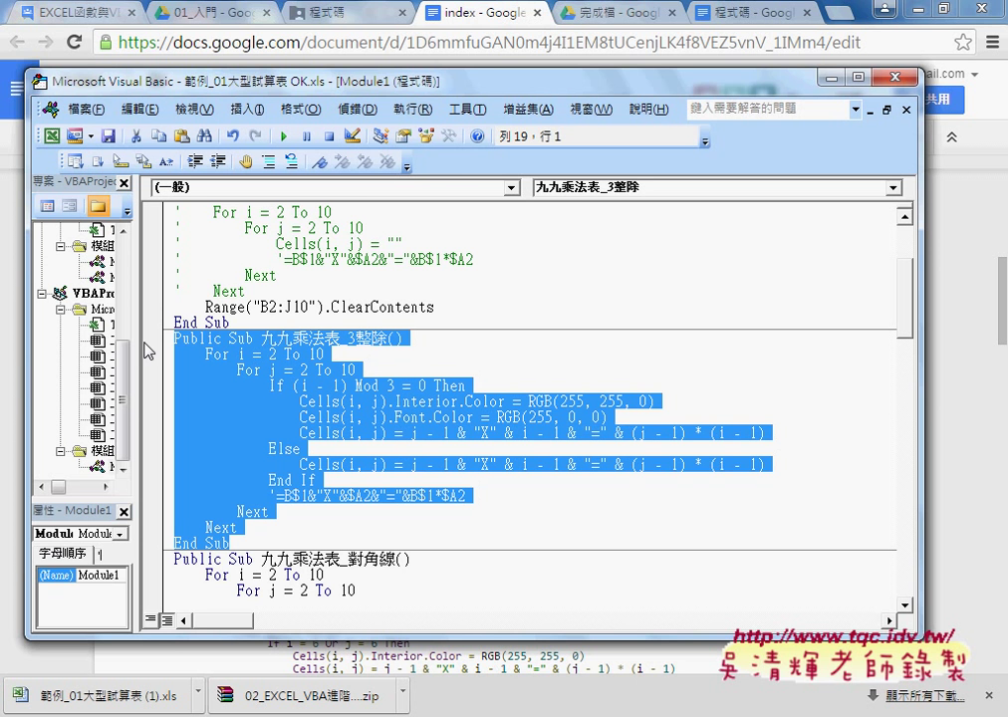
{"action": "key", "text": "alt+Tab"}
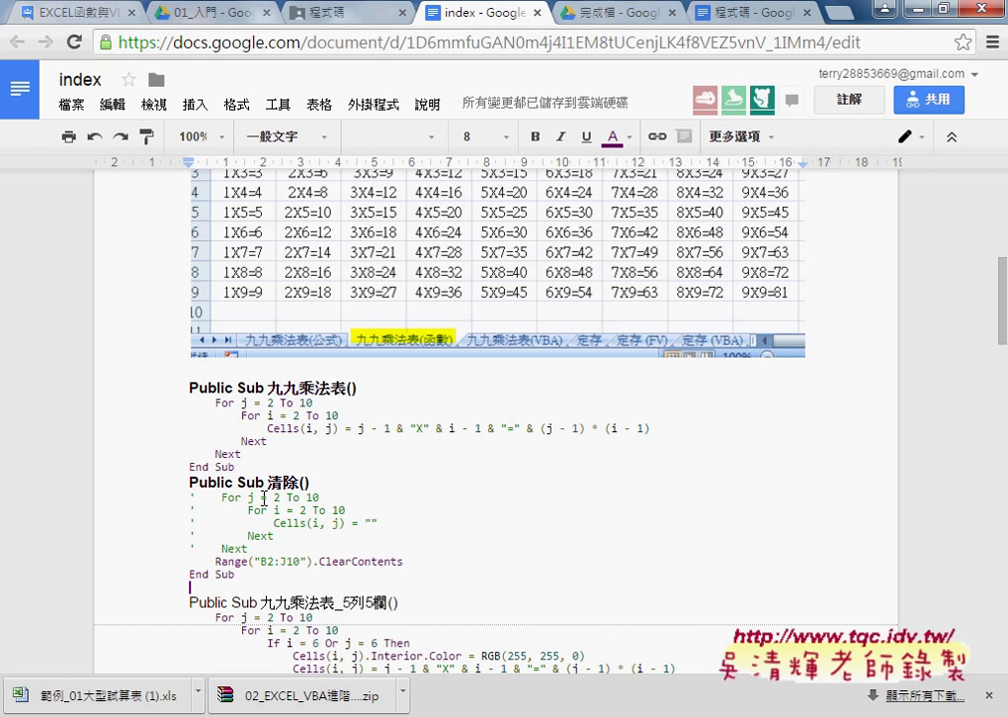
- Paste the 3整除 procedure on the blank line and set its header to size 12
{"action": "key", "text": "ctrl+v"}
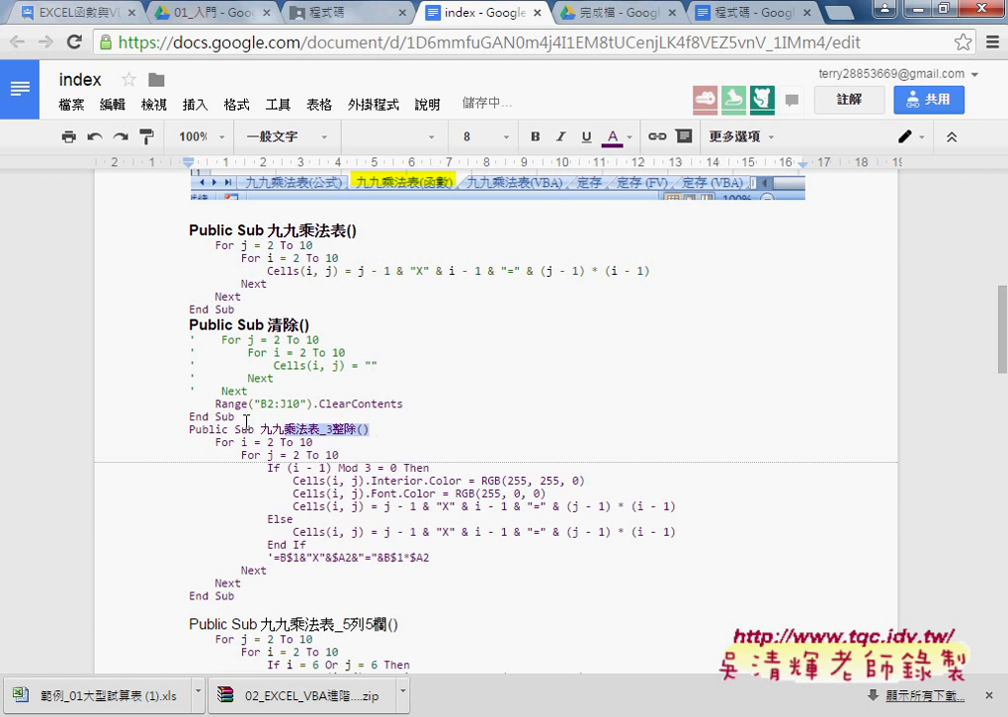
{"action": "left_click_drag", "start_coordinate": [371, 430], "coordinate": [171, 421]}
{"action": "left_click", "coordinate": [503, 137]}
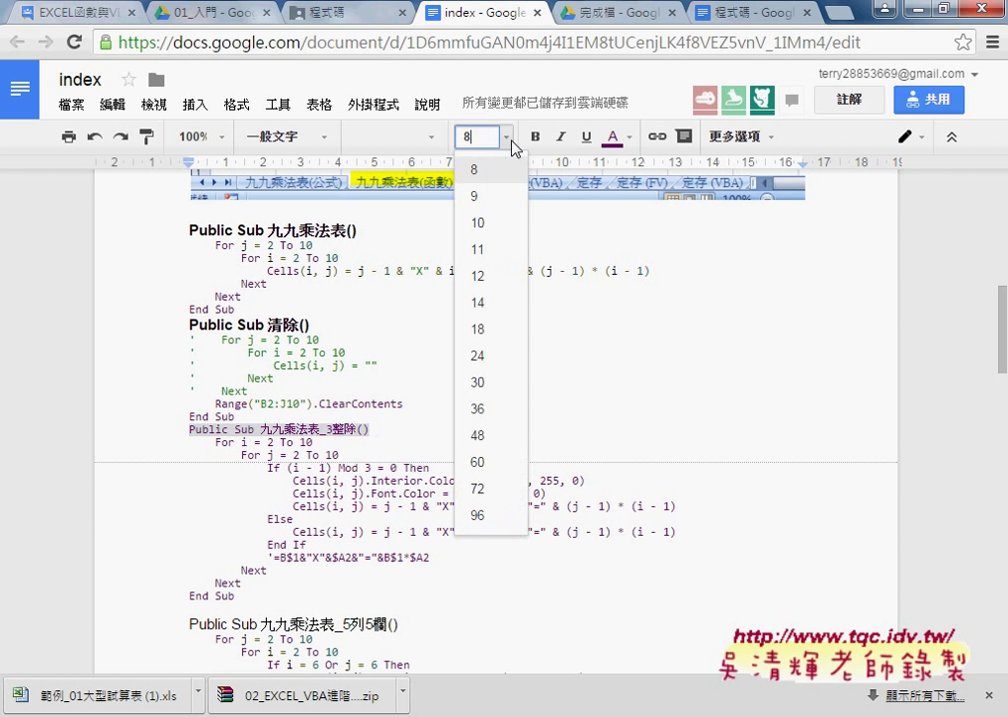
{"action": "left_click", "coordinate": [496, 276]}
- Insert 列號能被 before the 3 to rename the header 九九乘法表_列號能被3整除
{"action": "left_click", "coordinate": [371, 433]}
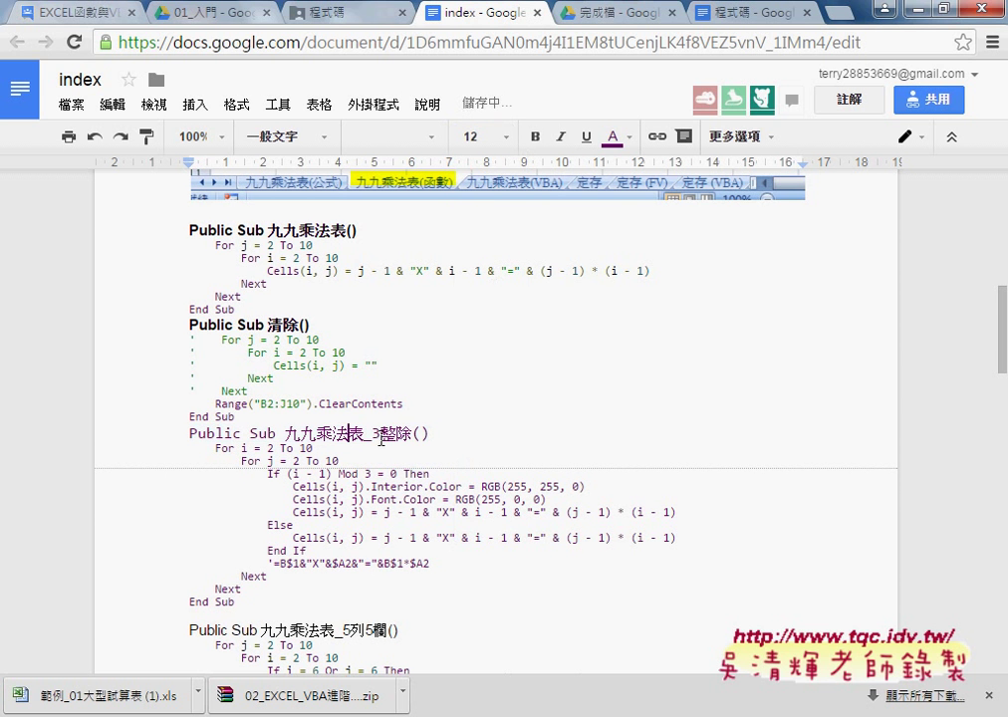
{"action": "type", "text": "ㄌ"}
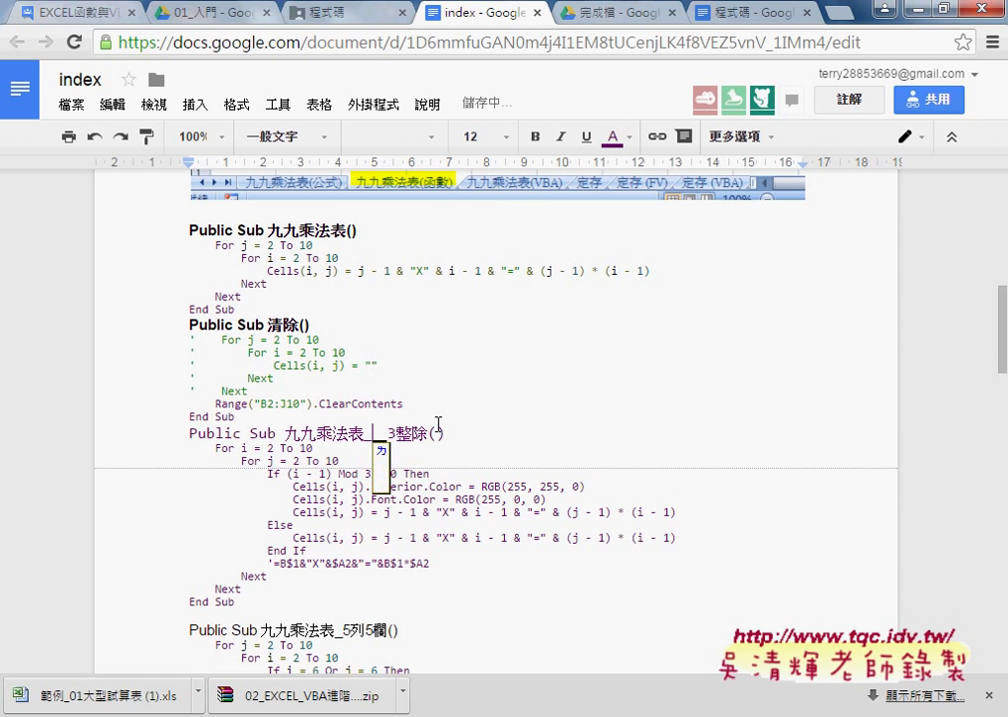
{"action": "type", "text": "列"}
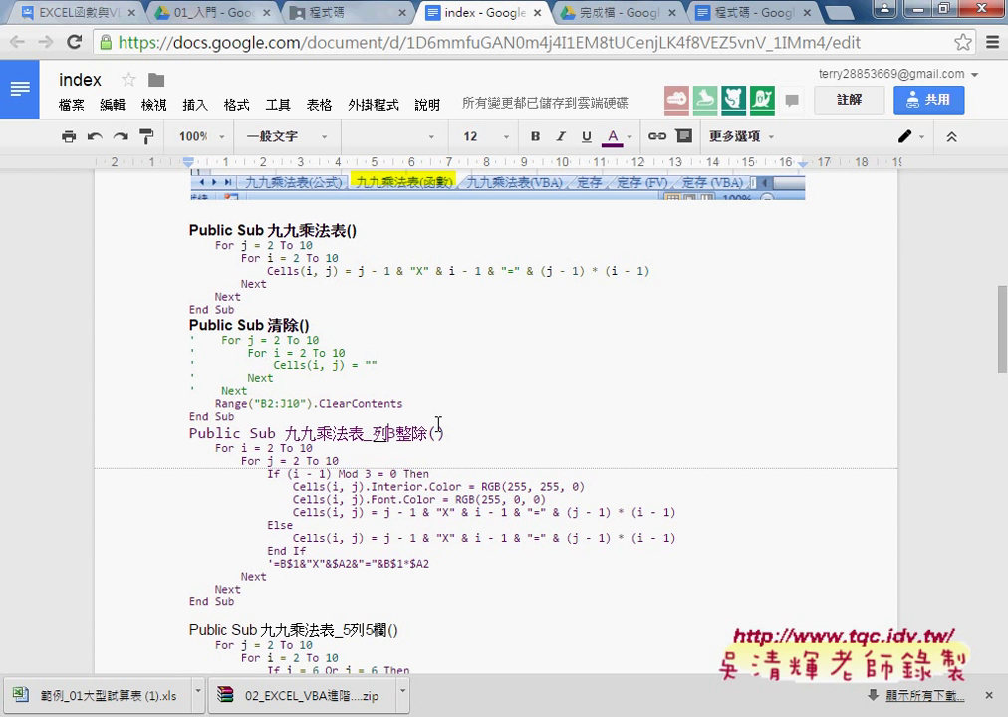
{"action": "type", "text": "號"}
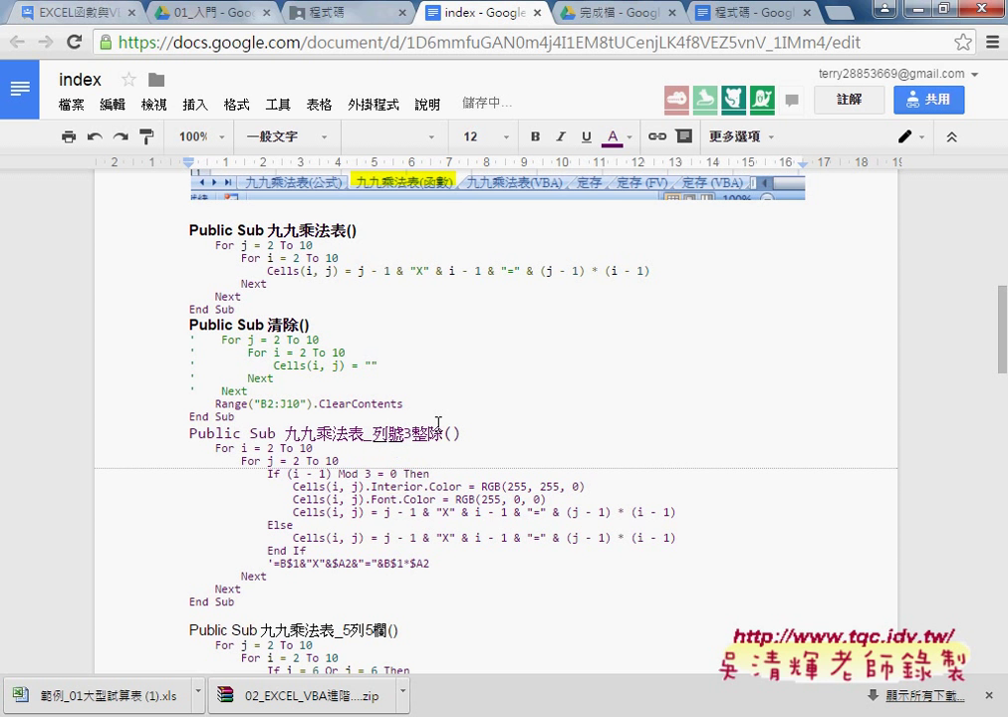
{"action": "type", "text": "能"}
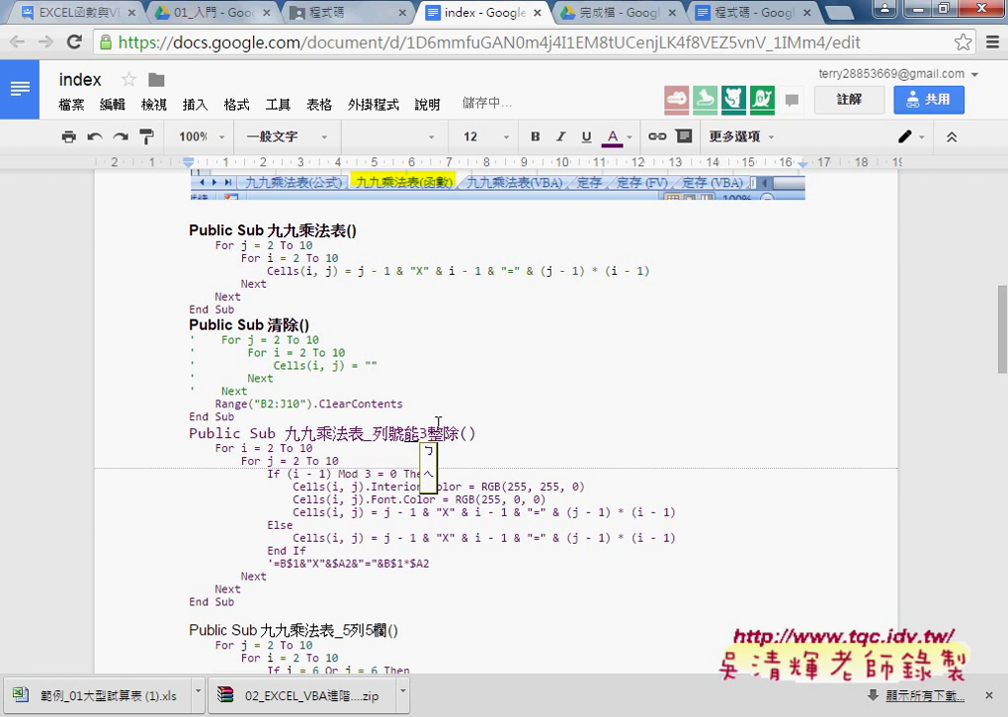
{"action": "type", "text": "被"}
{"action": "key", "text": "Return"}
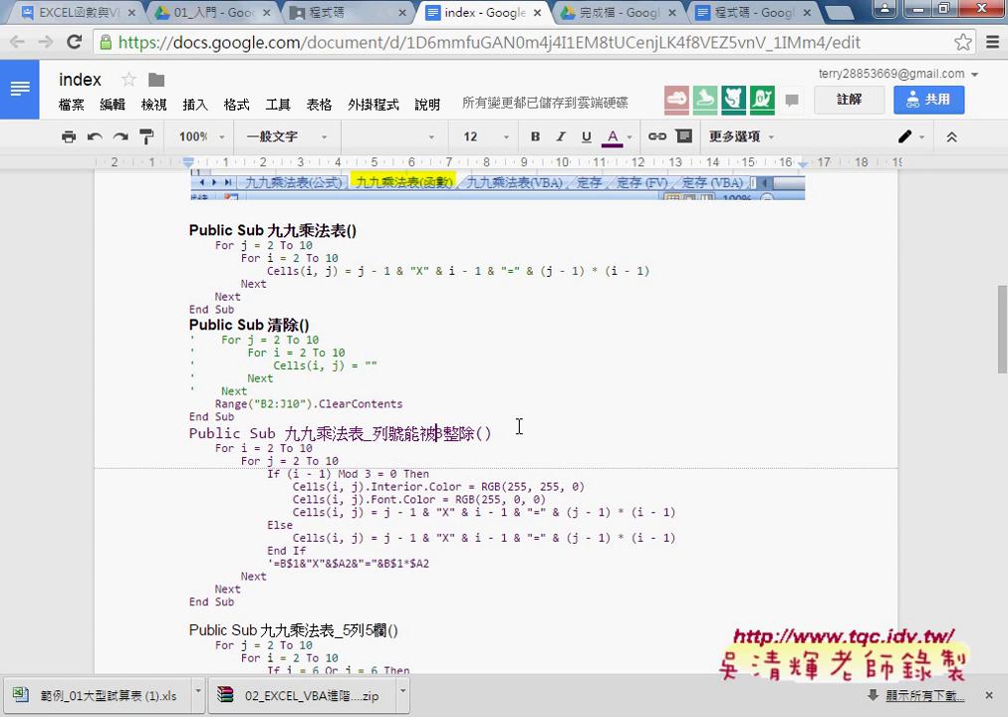
{"action": "left_click_drag", "start_coordinate": [488, 434], "coordinate": [157, 425]}
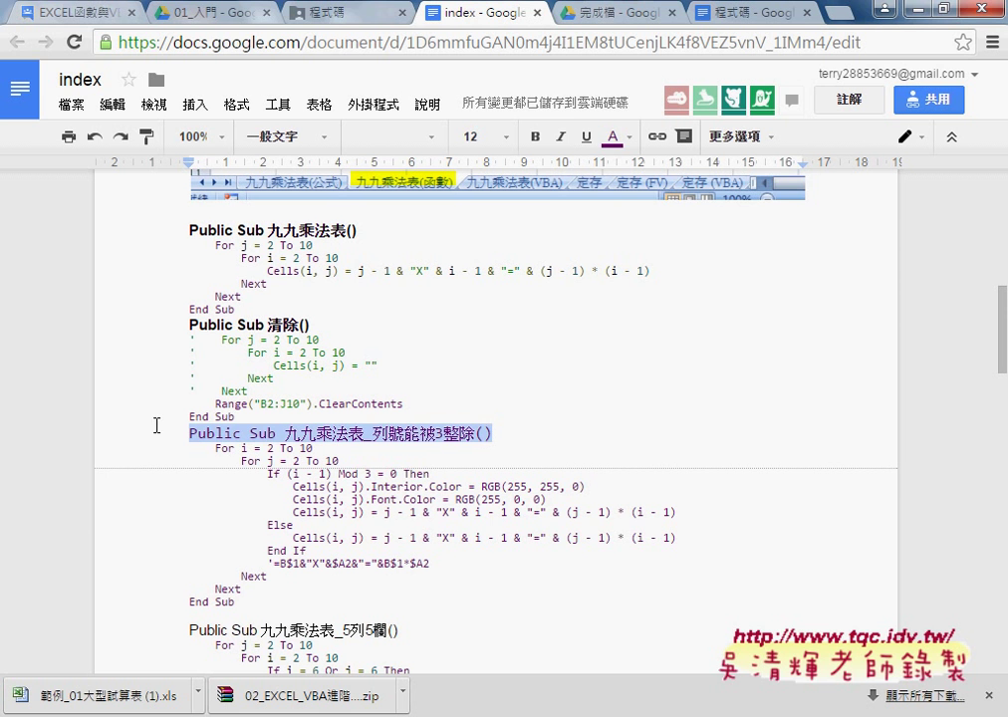
- Make the 九九乘法表_列號能被3整除 header bold and red
{"action": "left_click", "coordinate": [535, 137]}
{"action": "left_click", "coordinate": [614, 136]}
{"action": "left_click", "coordinate": [639, 235]}
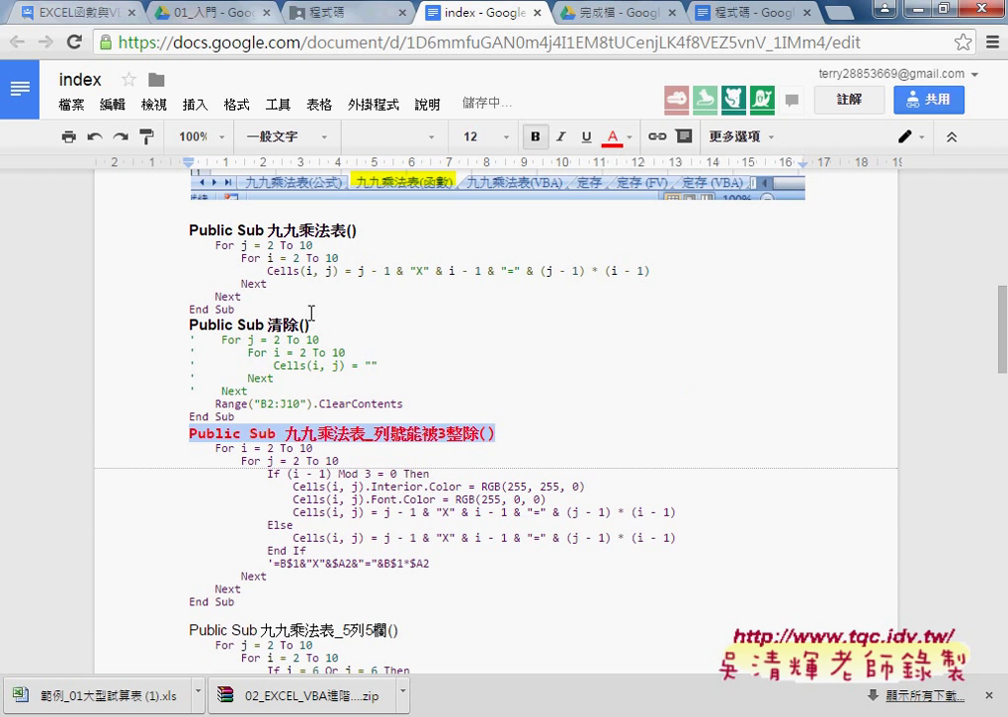
- Set the Public Sub 清除() heading to size 12 and red
{"action": "left_click", "coordinate": [309, 326]}
{"action": "key", "text": "shift+Home"}
{"action": "left_click", "coordinate": [503, 137]}
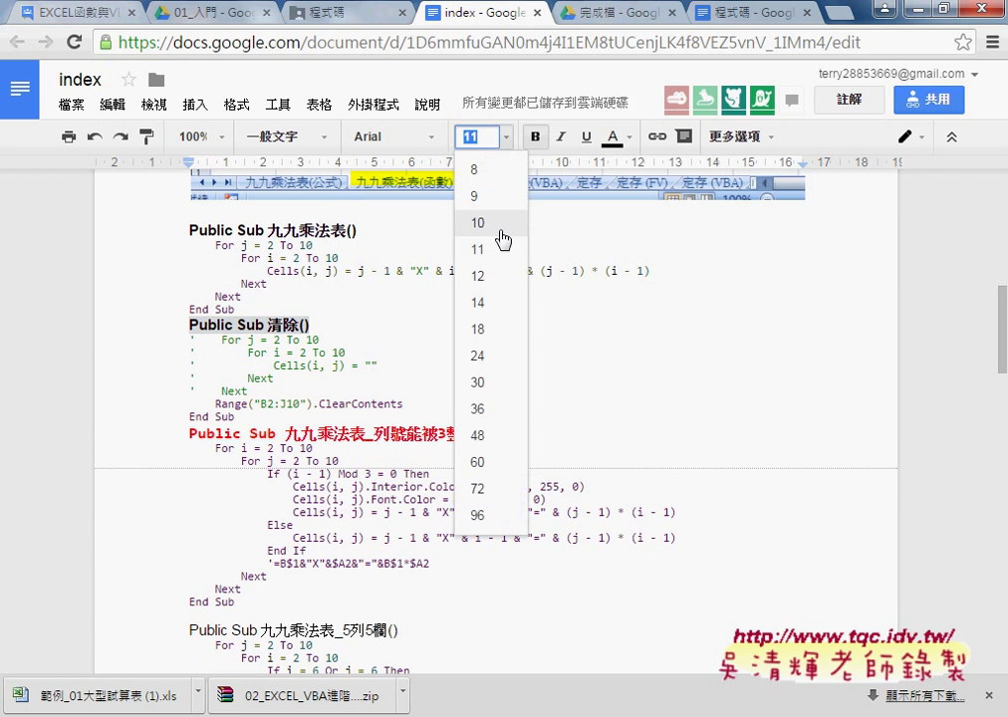
{"action": "left_click", "coordinate": [480, 275]}
{"action": "left_click", "coordinate": [614, 136]}
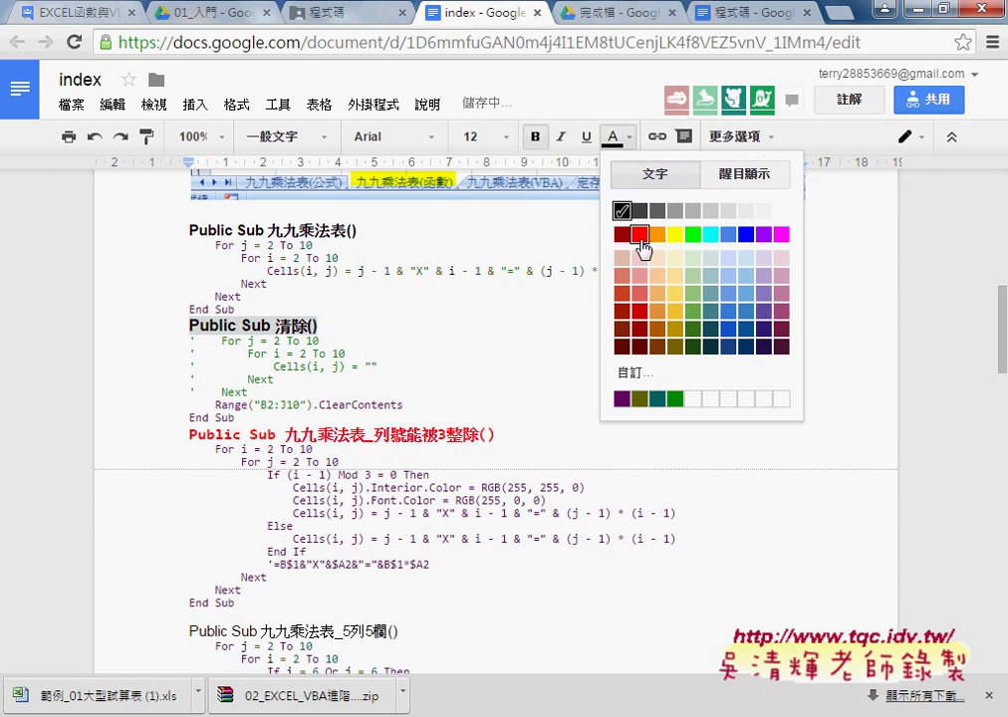
{"action": "left_click", "coordinate": [638, 235]}
- Colour the Public Sub 九九乘法表() heading red at size 12
{"action": "left_click_drag", "start_coordinate": [356, 230], "coordinate": [189, 231]}
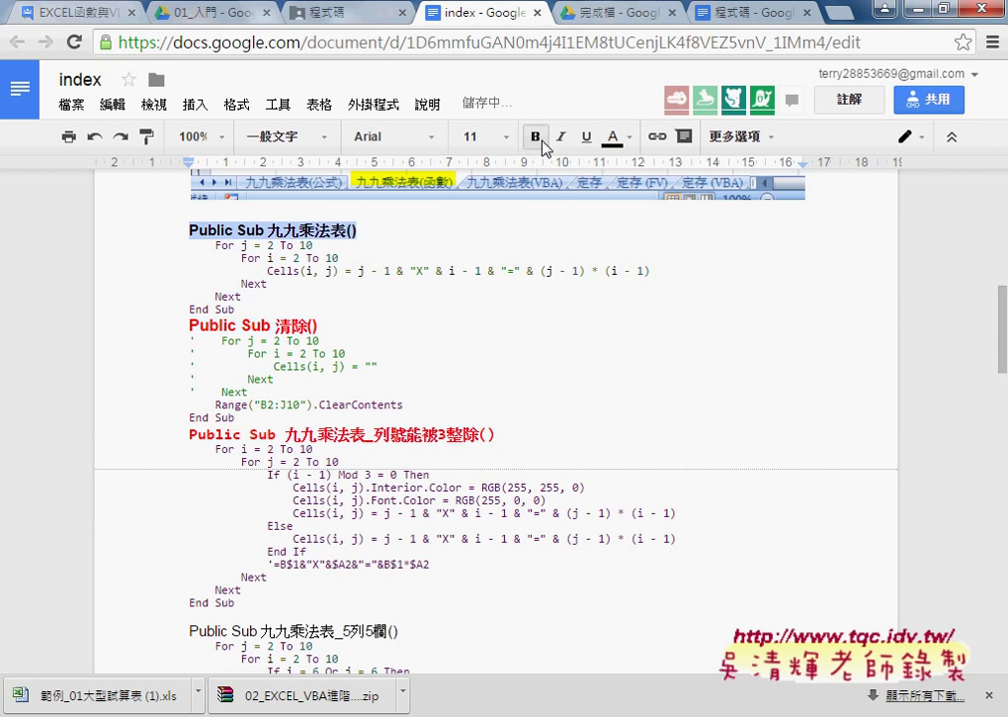
{"action": "left_click", "coordinate": [613, 137]}
{"action": "left_click", "coordinate": [642, 235]}
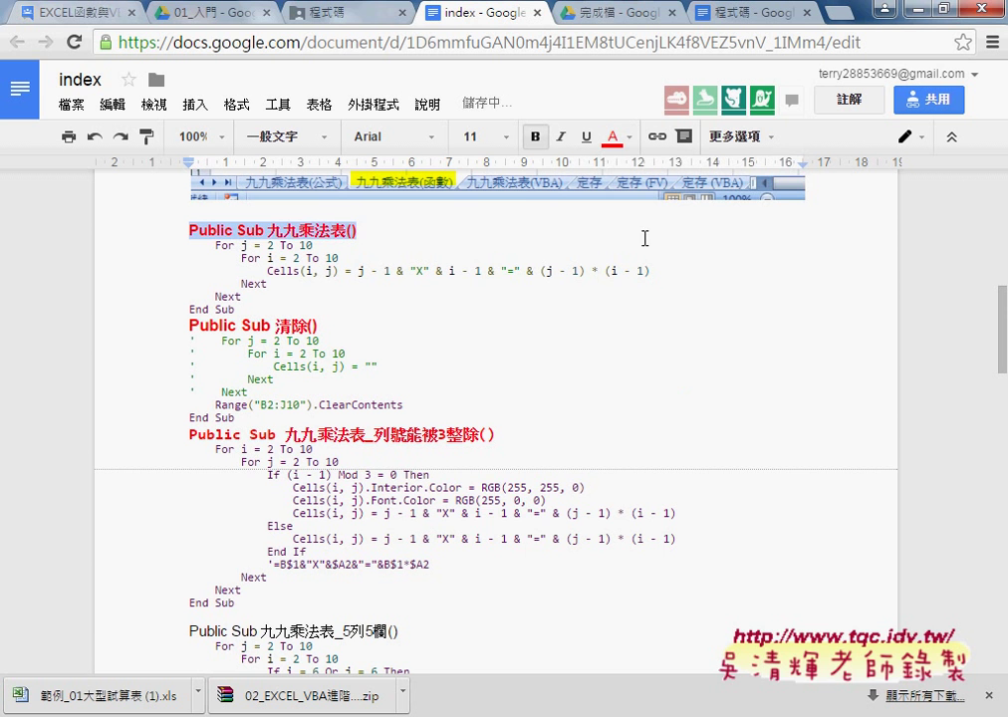
{"action": "left_click", "coordinate": [505, 138]}
{"action": "left_click", "coordinate": [482, 277]}
{"action": "left_click_drag", "start_coordinate": [337, 325], "coordinate": [186, 326]}
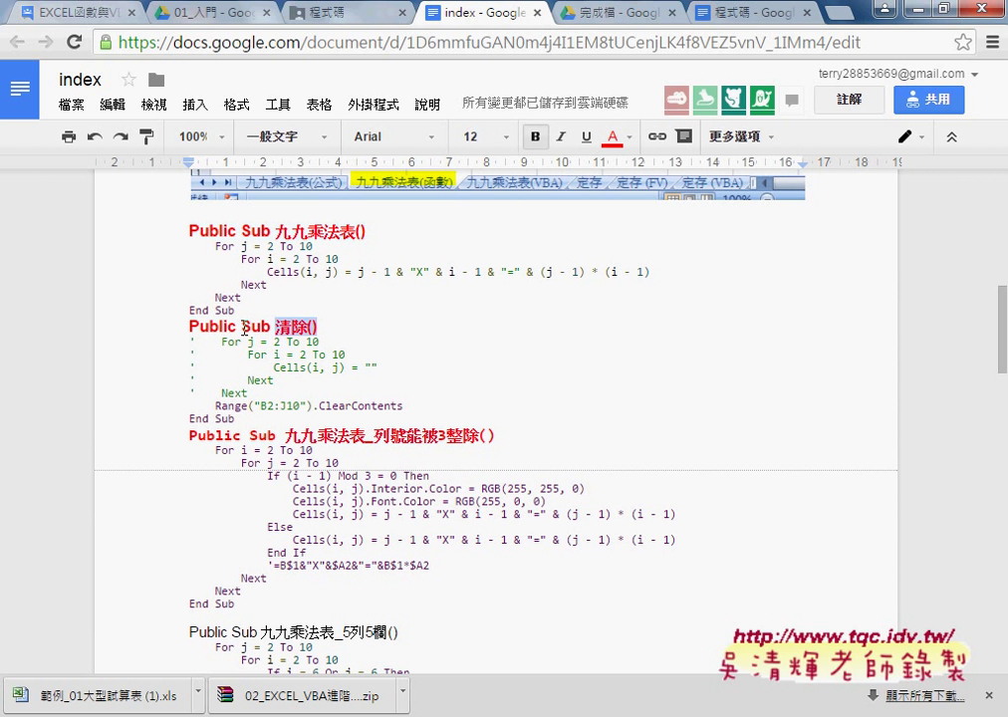
{"action": "left_click", "coordinate": [491, 319]}
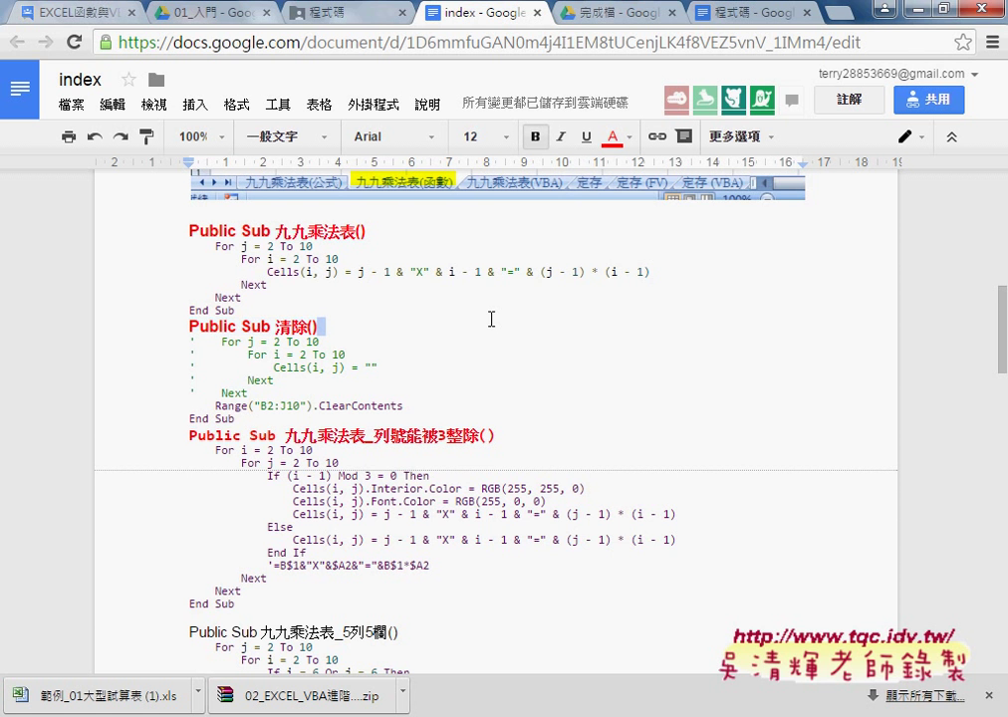
- Make the 九九乘法表_5列5欄 heading bold, red and size 12
{"action": "scroll", "coordinate": [491, 319], "scroll_direction": "down", "scroll_amount": 1}
{"action": "scroll", "coordinate": [491, 319], "scroll_direction": "down", "scroll_amount": 1}
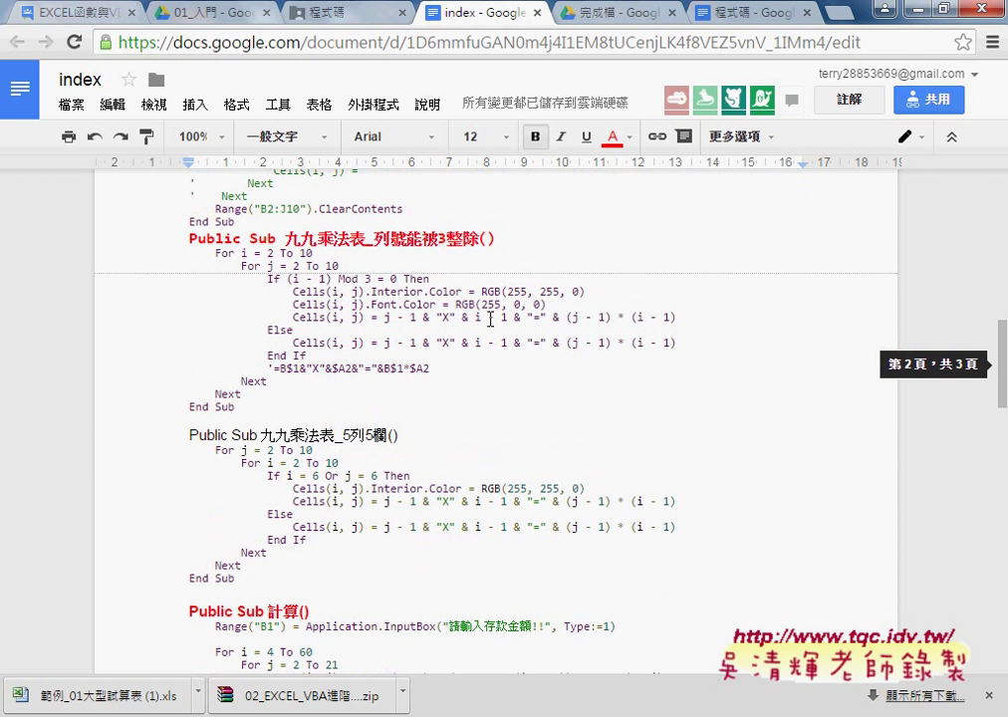
{"action": "left_click", "coordinate": [397, 437]}
{"action": "left_click_drag", "start_coordinate": [396, 436], "coordinate": [190, 430]}
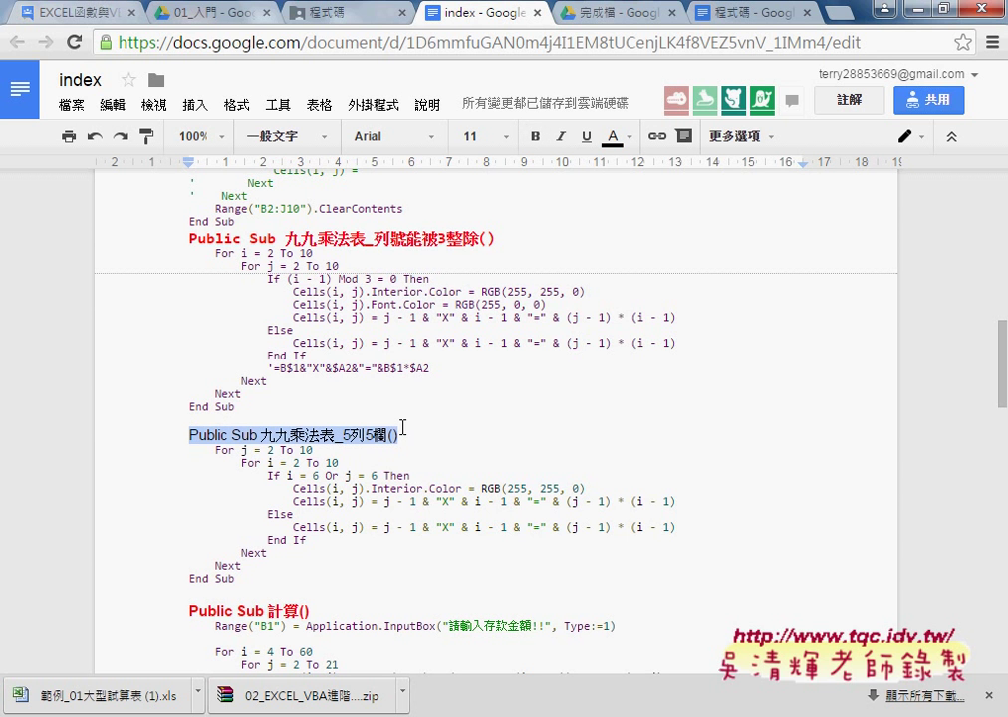
{"action": "left_click", "coordinate": [535, 137]}
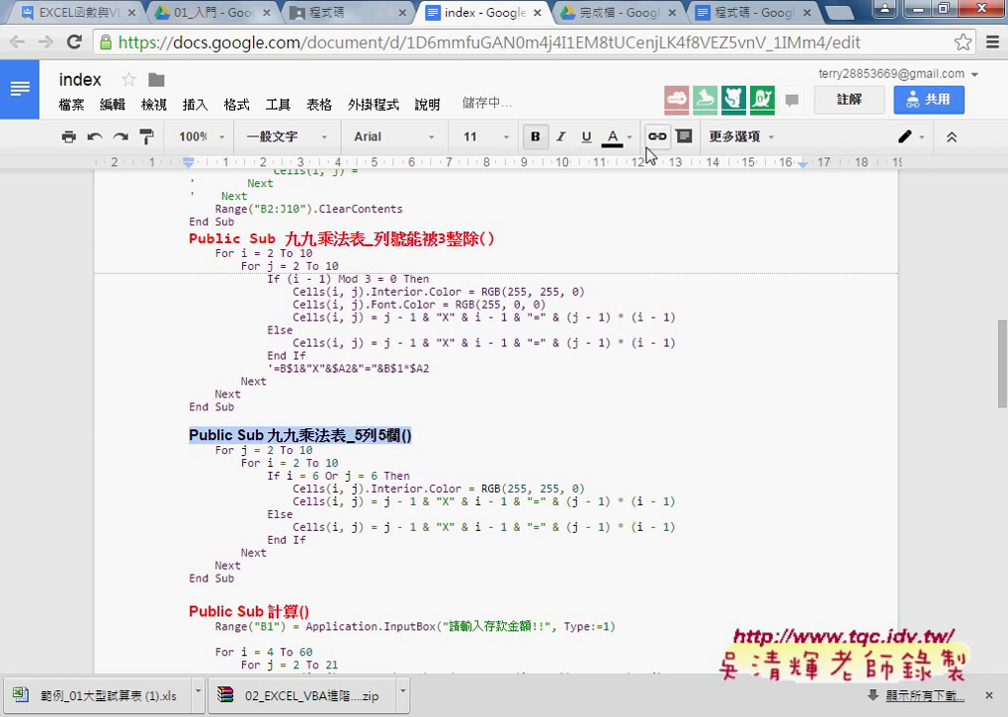
{"action": "left_click", "coordinate": [613, 136]}
{"action": "left_click", "coordinate": [619, 229]}
{"action": "left_click", "coordinate": [505, 136]}
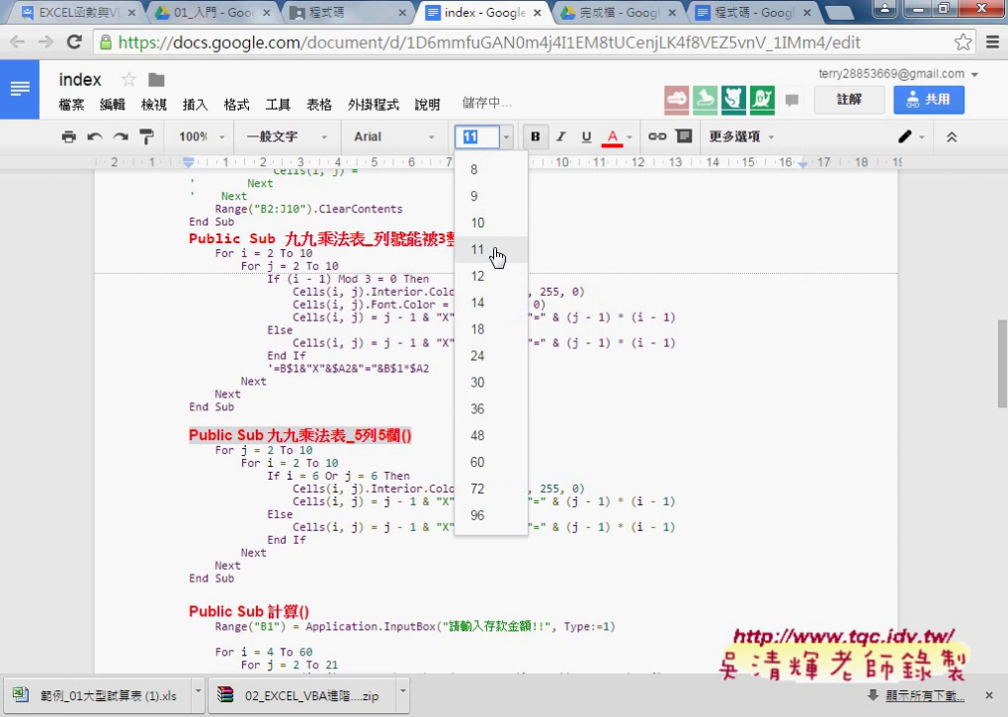
{"action": "left_click", "coordinate": [496, 279]}
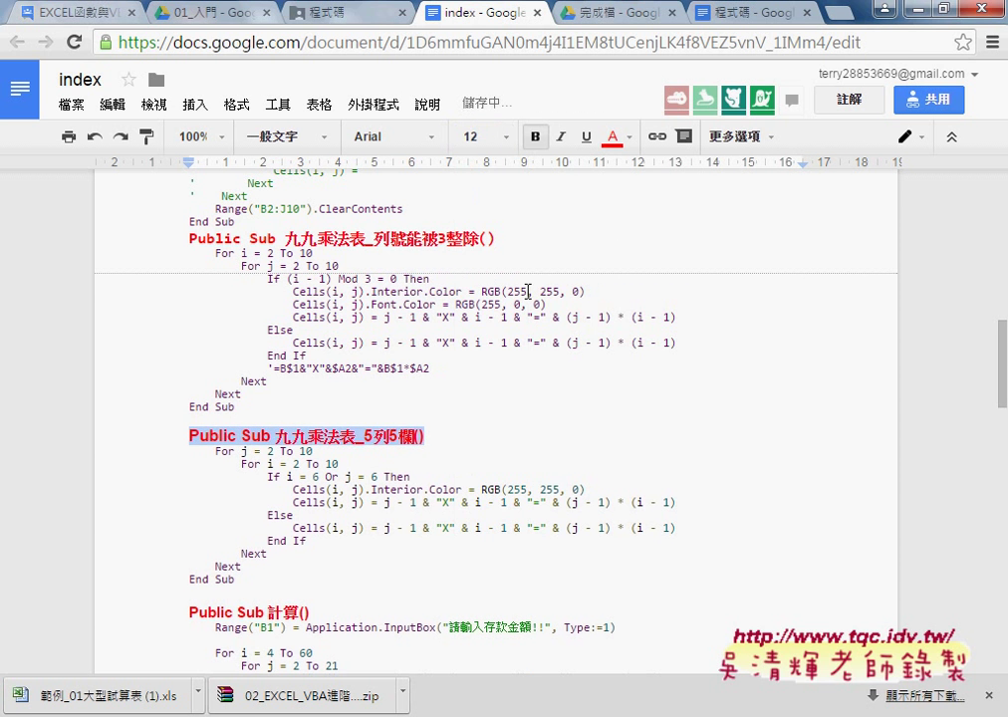
{"action": "left_click", "coordinate": [444, 466]}
{"action": "scroll", "coordinate": [426, 517], "scroll_direction": "down", "scroll_amount": 2}
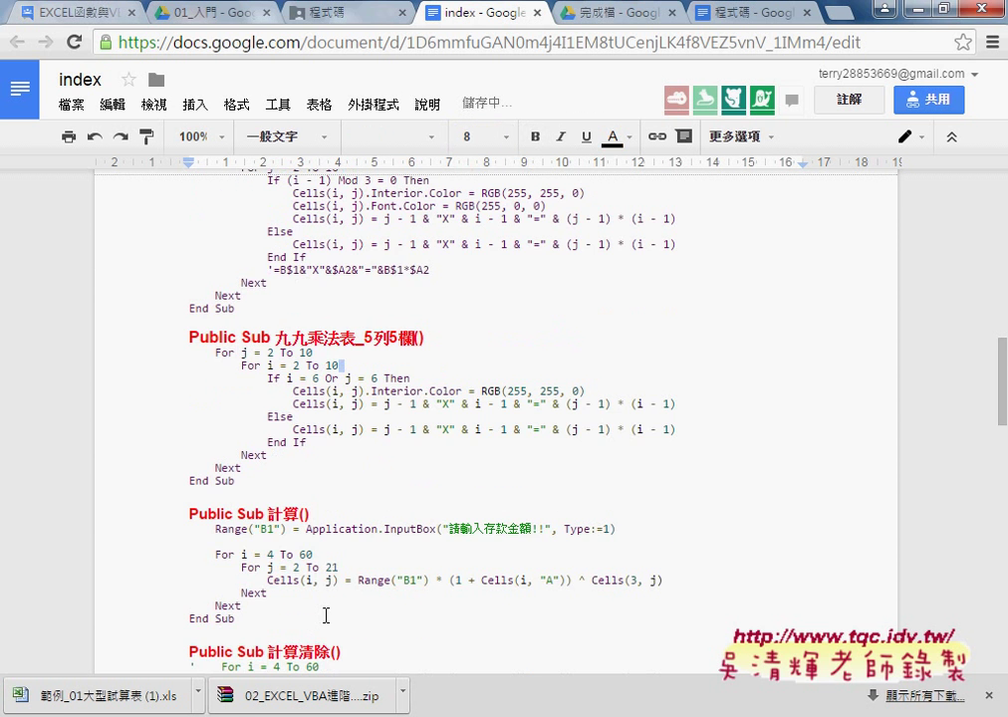
- Copy the 對角線 through 清除格式 code into the notes, then undo the incomplete paste
{"action": "mouse_move", "coordinate": [100, 694]}
{"action": "left_click", "coordinate": [787, 638]}
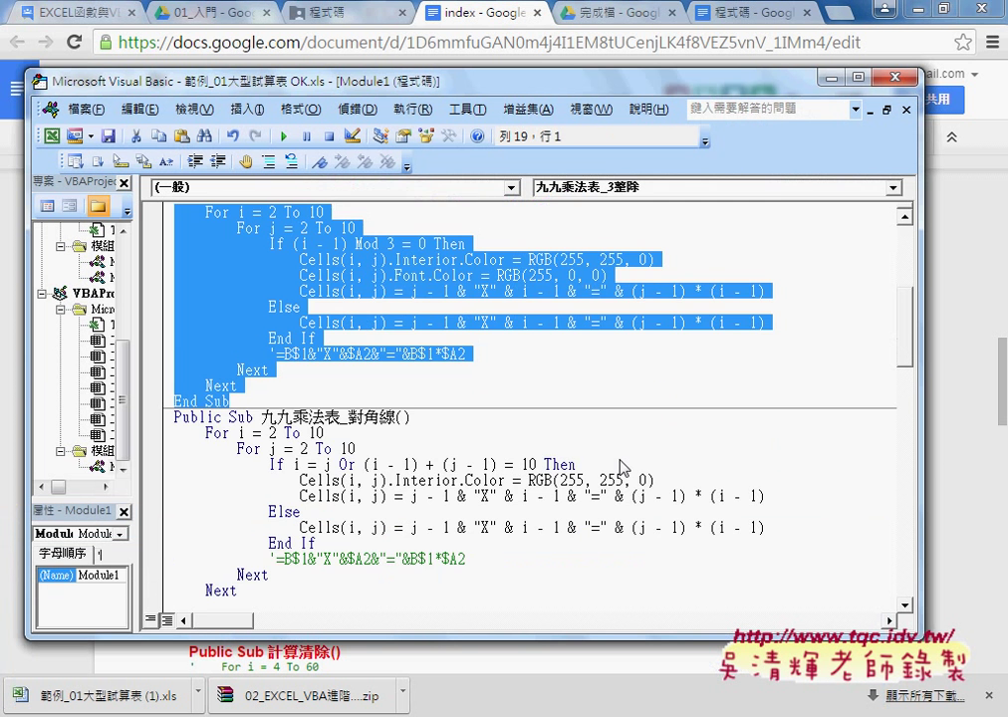
{"action": "scroll", "coordinate": [623, 468], "scroll_direction": "down", "scroll_amount": 2}
{"action": "scroll", "coordinate": [274, 426], "scroll_direction": "down", "scroll_amount": 1}
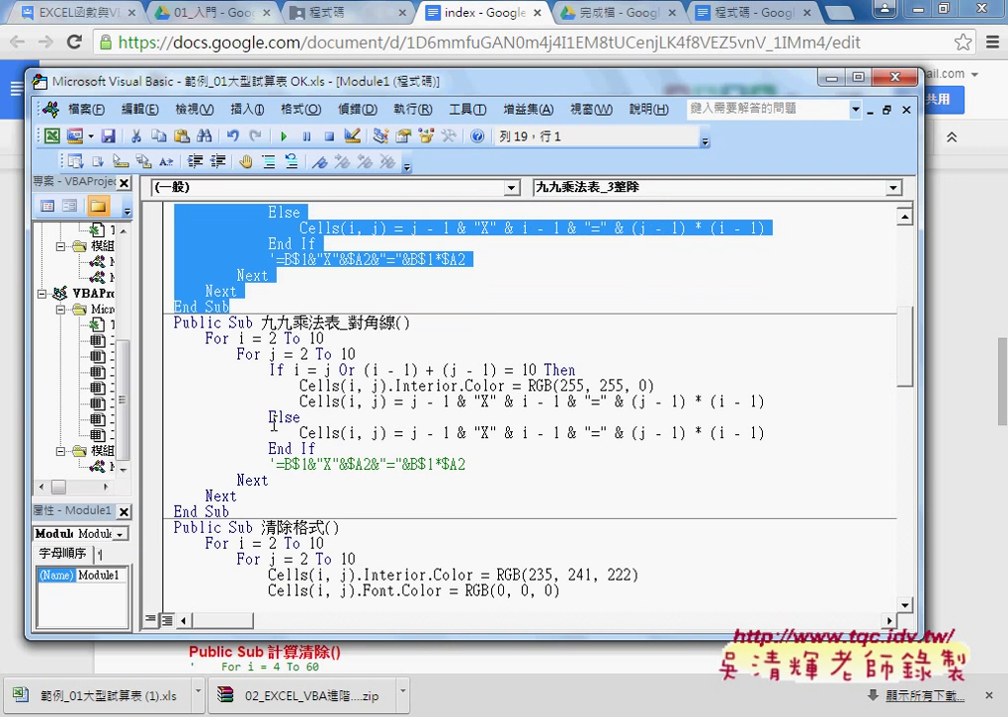
{"action": "left_click", "coordinate": [159, 323]}
{"action": "scroll", "coordinate": [198, 399], "scroll_direction": "down", "scroll_amount": 3}
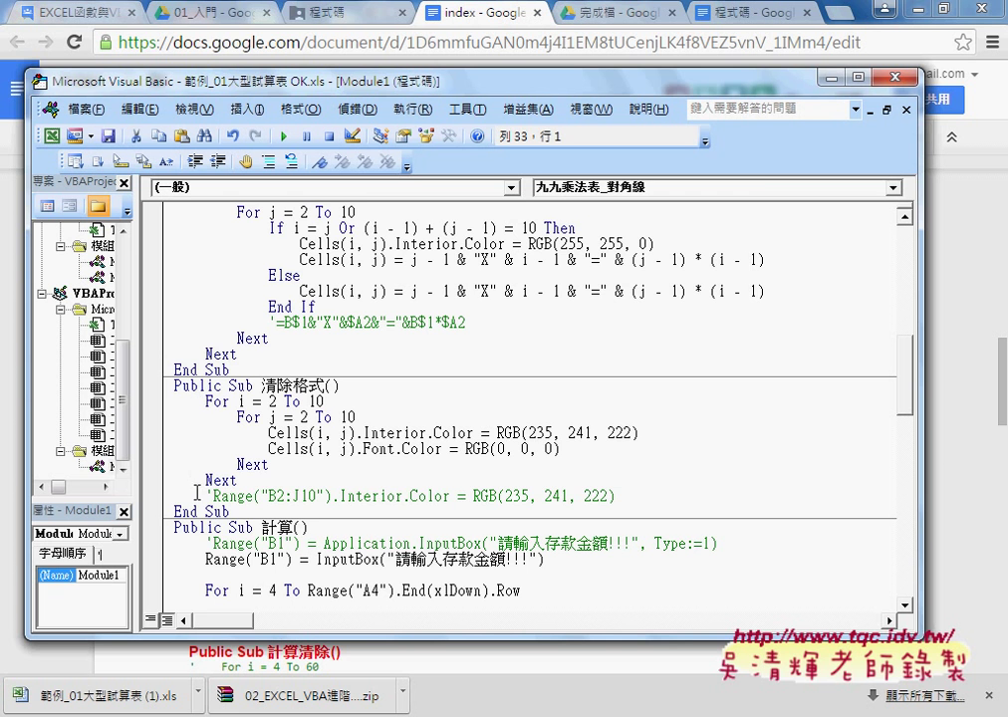
{"action": "left_click", "coordinate": [239, 511], "text": "shift"}
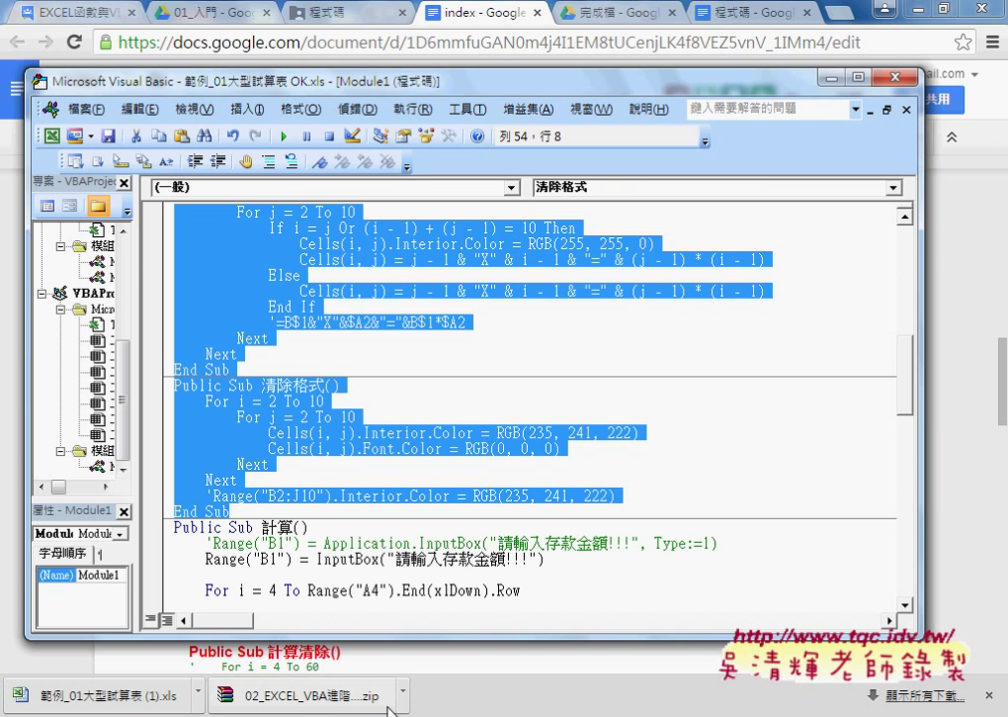
{"action": "key", "text": "alt+Tab"}
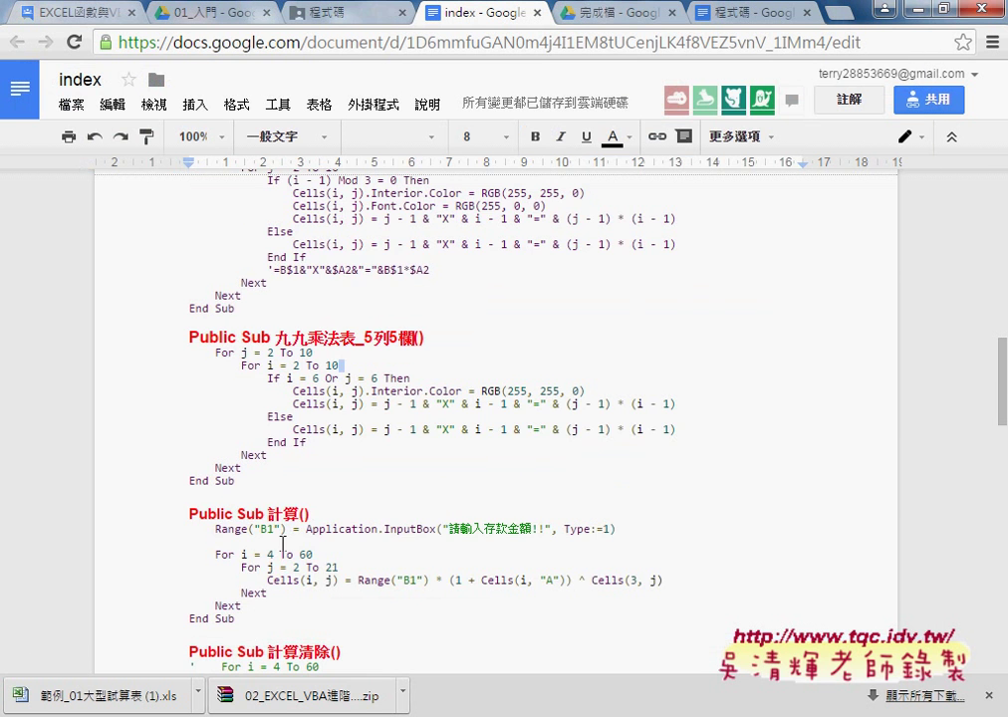
{"action": "left_click", "coordinate": [233, 494]}
{"action": "key", "text": "ctrl+v"}
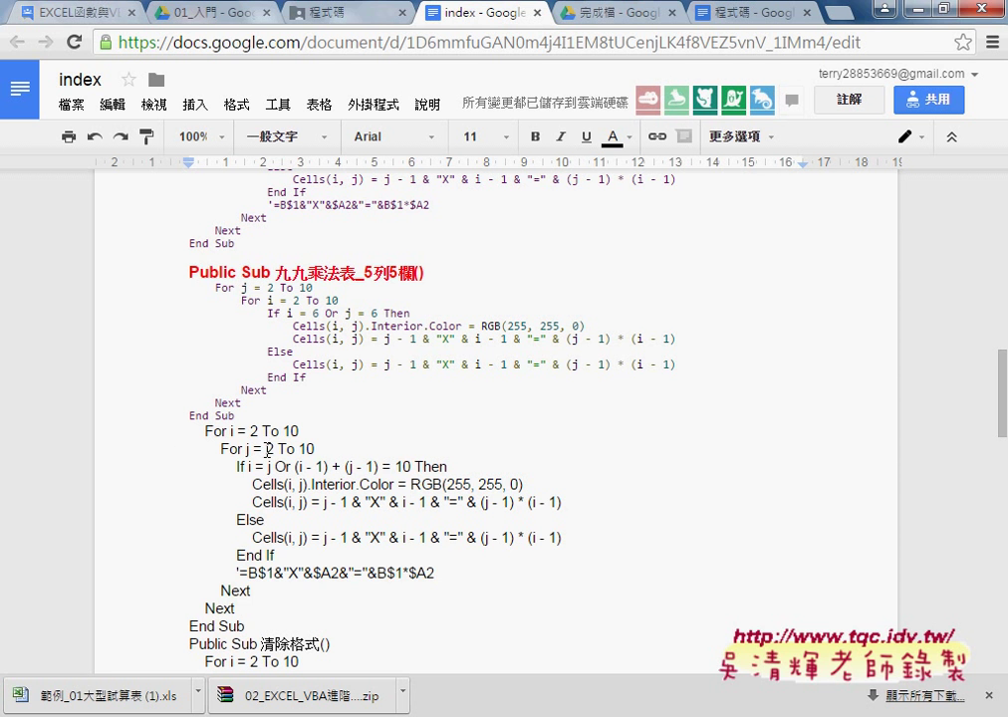
{"action": "key", "text": "ctrl+z"}
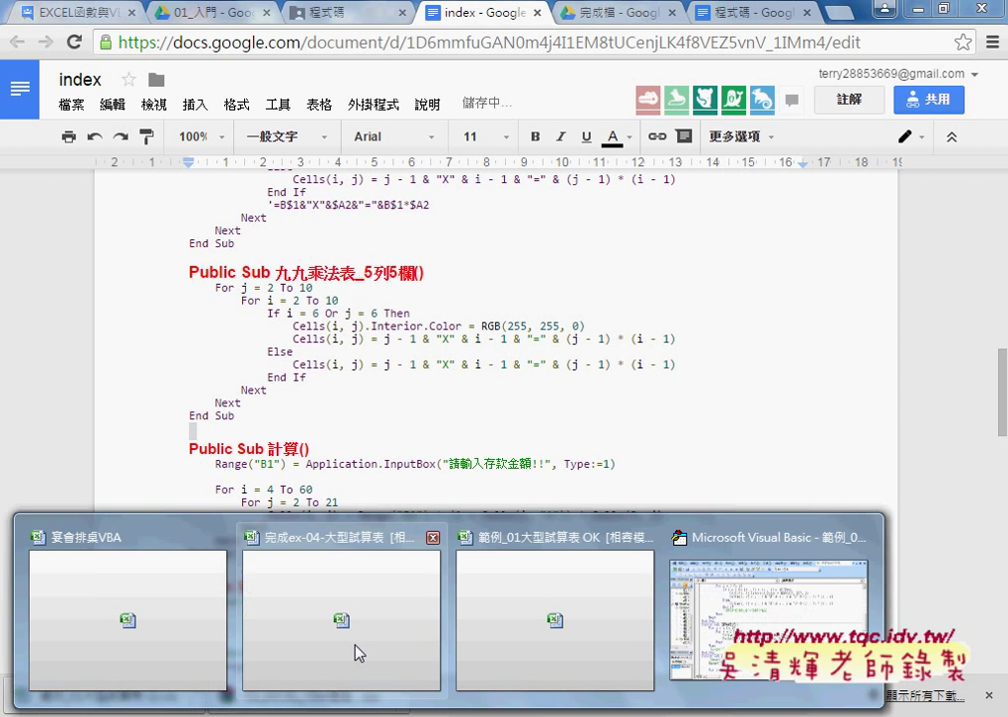
- Reselect from the 九九乘法表_對角線 header to 清除格式's End Sub for copying again
{"action": "left_click", "coordinate": [767, 607]}
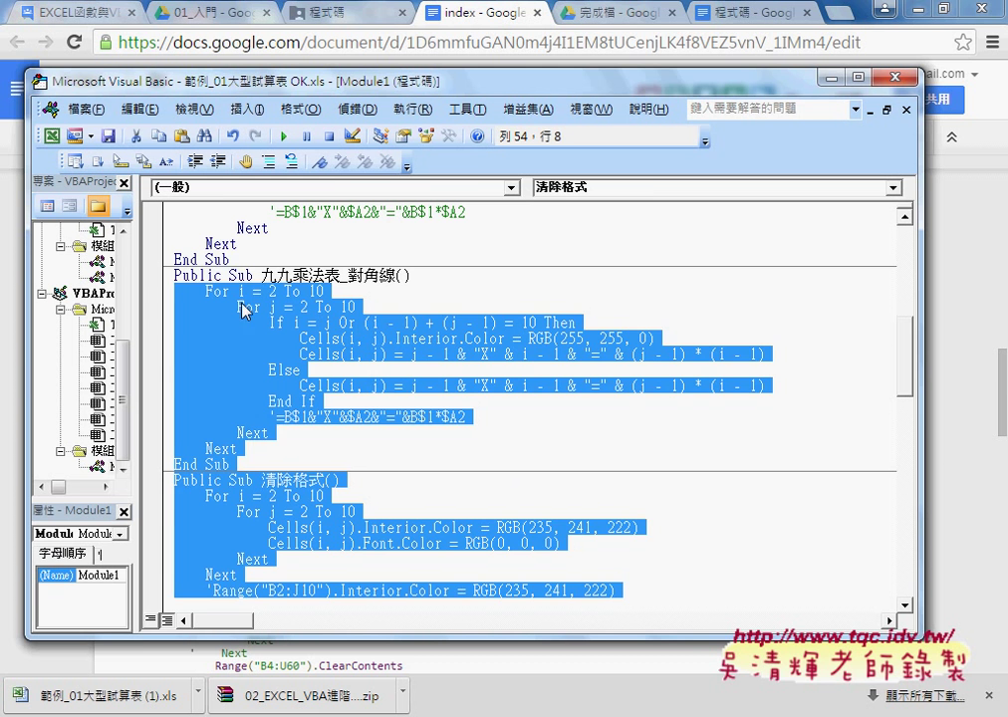
{"action": "left_click", "coordinate": [174, 275]}
{"action": "scroll", "coordinate": [294, 408], "scroll_direction": "down", "scroll_amount": 2}
{"action": "scroll", "coordinate": [295, 409], "scroll_direction": "down", "scroll_amount": 1}
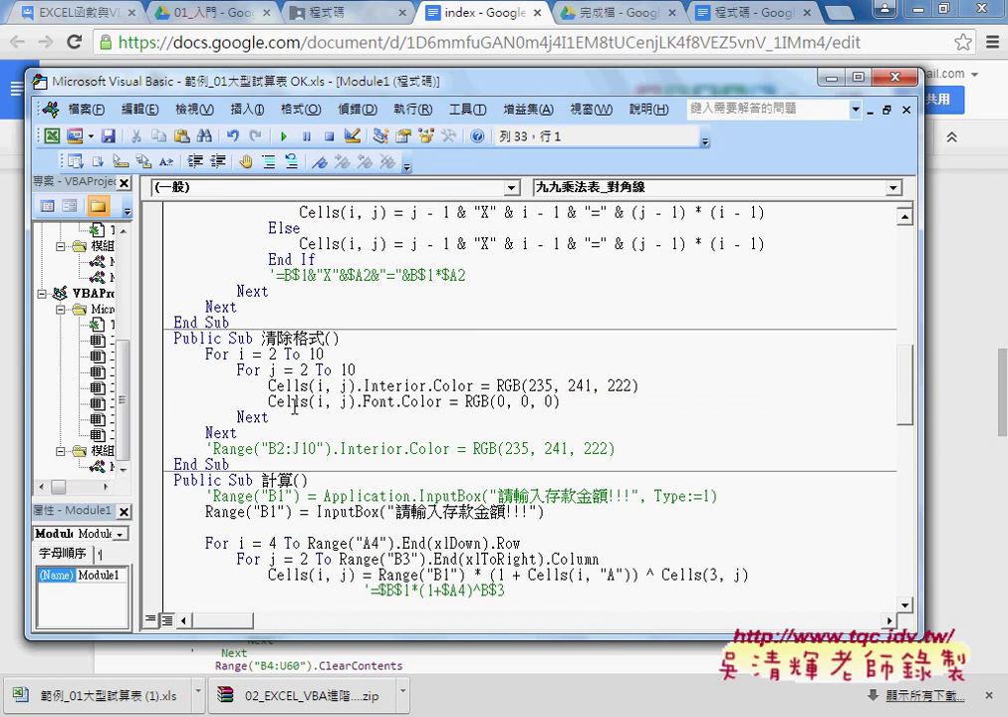
{"action": "left_click", "coordinate": [236, 464], "text": "shift"}
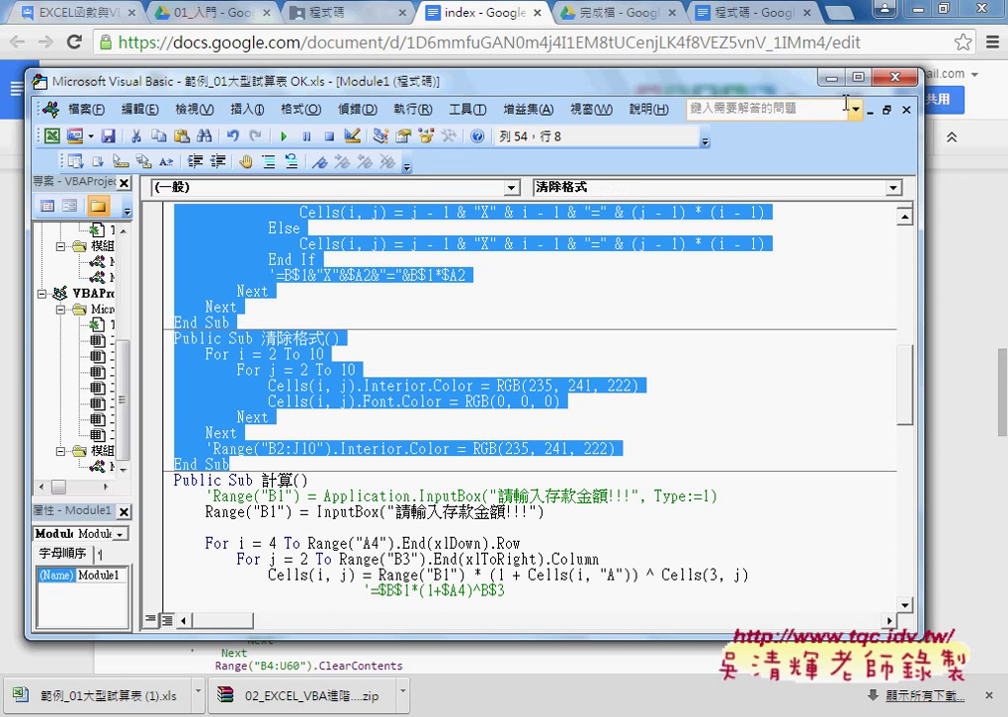
{"action": "left_click", "coordinate": [830, 77]}
- Paste both procedures into the notes and pretty-print them with the Code Pretty add-on
{"action": "type", "text": "Public Sub 九九乘法表_對角線()     For i = 2 To 10         For j = 2 To 10             If i = j Or (i - 1) + (j - 1) = 10 Then                 Cells(i, j).Interior.Color = RGB(255, 255, 0)                 Cells(i, j) = j - 1 & \"X\" & i - 1 & \"=\" & (j - 1) * (i - 1)             Else                 Cells(i, j) = j - 1 & \"X\" & i - 1 & \"=\" & (j - 1) * (i - 1)             End If             '=B$1&\"X\"&$A2&\"=\"&B$1*$A2         Next     Next End Sub Public Sub 清除格式()     For i = 2 To 10         For j = 2 To 10             Cells(i, j).Interior.Color = RGB(235, 241, 222)             Cells(i, j).Font.Color = RGB(0, 0, 0)         Next     Next     'Range(\"B2:J10\").Interior.Color = RGB(235, 241, 222) End Sub"}
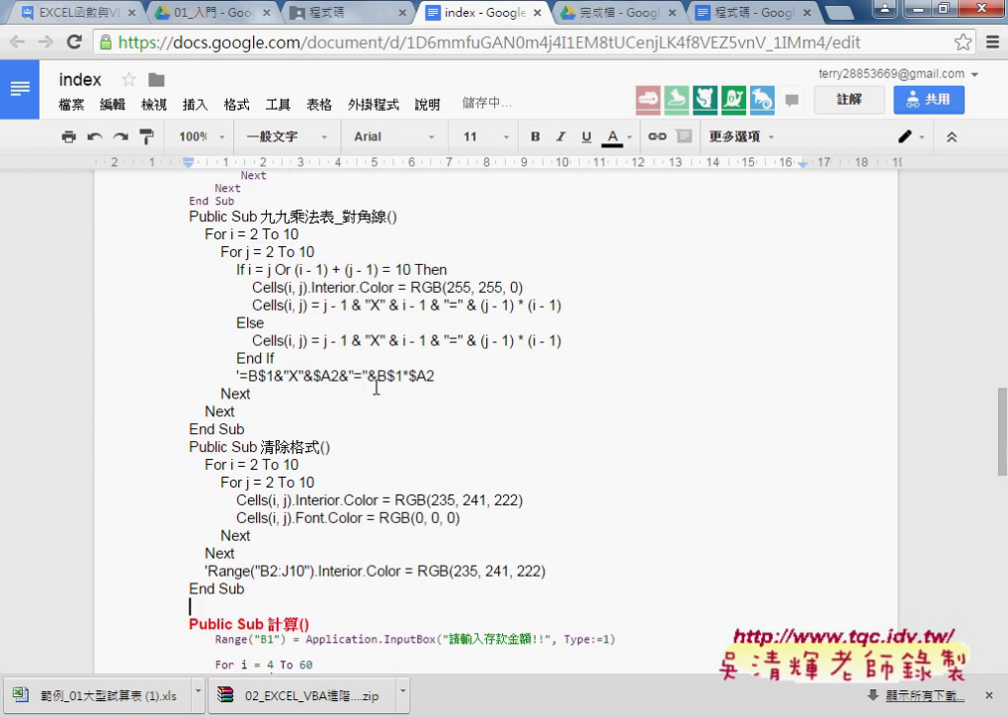
{"action": "scroll", "coordinate": [204, 379], "scroll_direction": "down", "scroll_amount": 3}
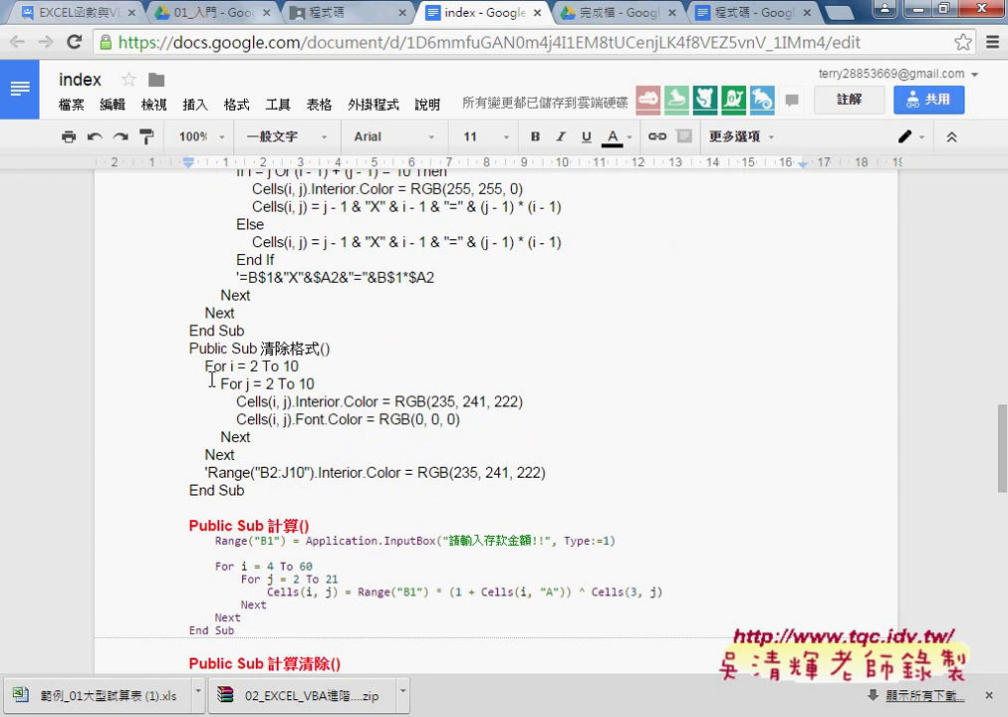
{"action": "scroll", "coordinate": [199, 358], "scroll_direction": "up", "scroll_amount": 2}
{"action": "scroll", "coordinate": [198, 345], "scroll_direction": "up", "scroll_amount": 1}
{"action": "left_click", "coordinate": [186, 326]}
{"action": "key", "text": "ctrl+shift+End"}
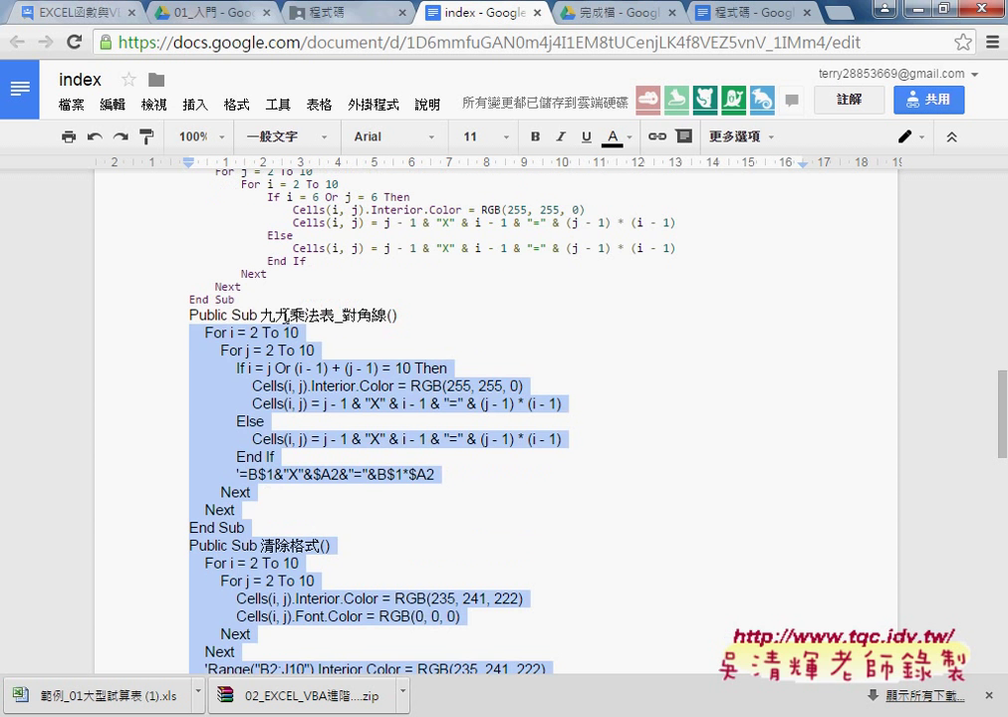
{"action": "left_click", "coordinate": [374, 104]}
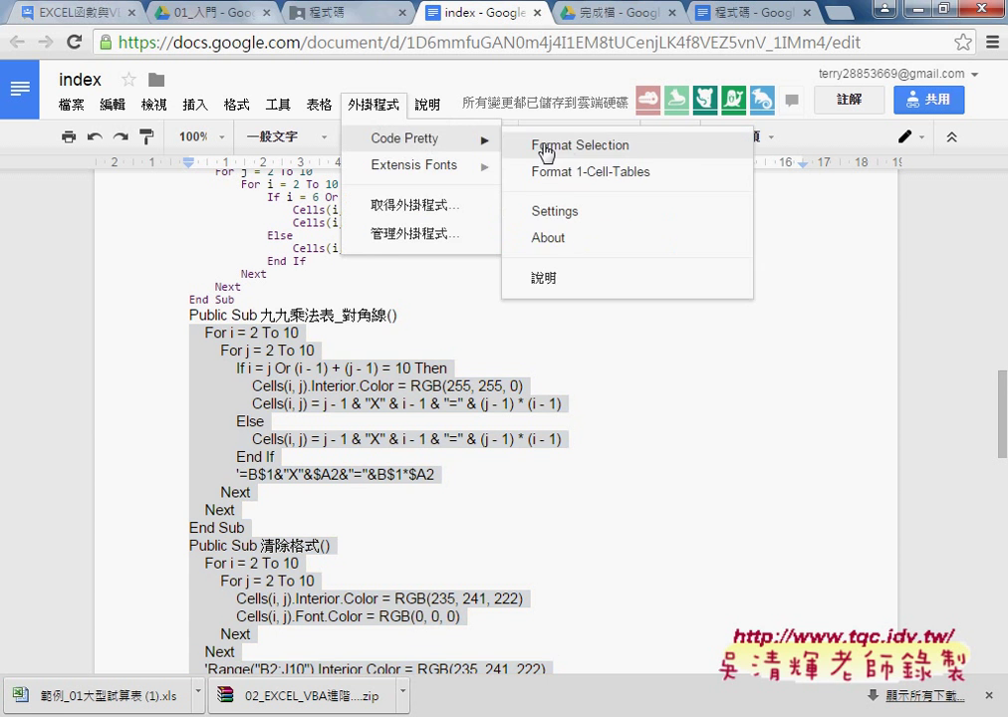
{"action": "left_click", "coordinate": [588, 143]}
- Format the 九九乘法表_對角線 header bold red 12 pt and the 清除格式 header red 12 pt
{"action": "left_click_drag", "start_coordinate": [398, 314], "coordinate": [180, 313]}
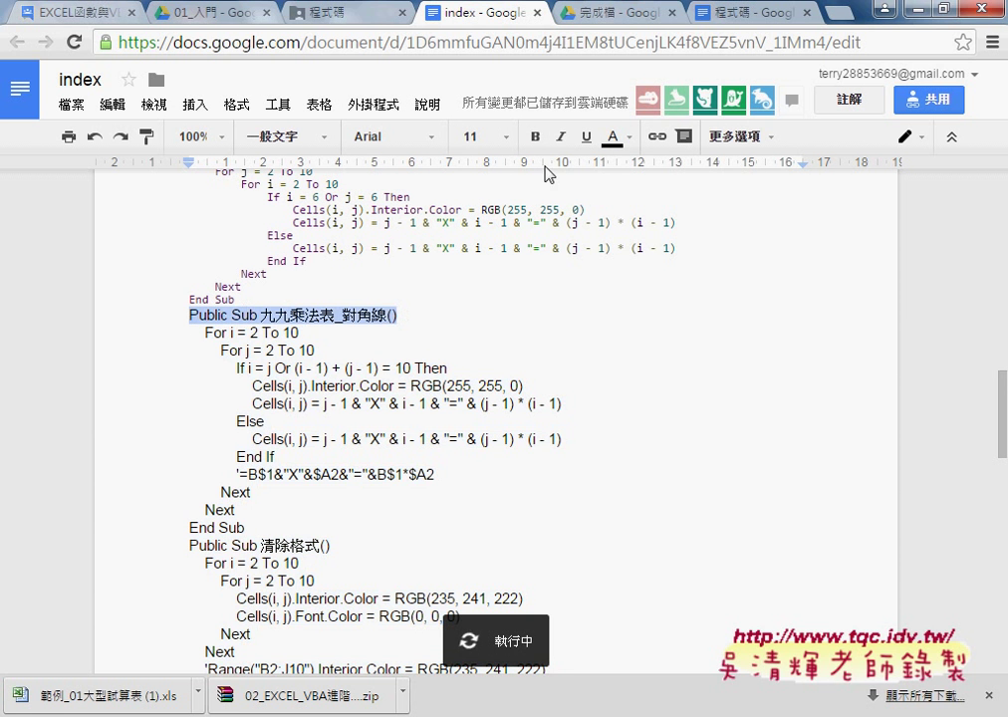
{"action": "left_click", "coordinate": [535, 137]}
{"action": "left_click", "coordinate": [614, 136]}
{"action": "left_click", "coordinate": [643, 236]}
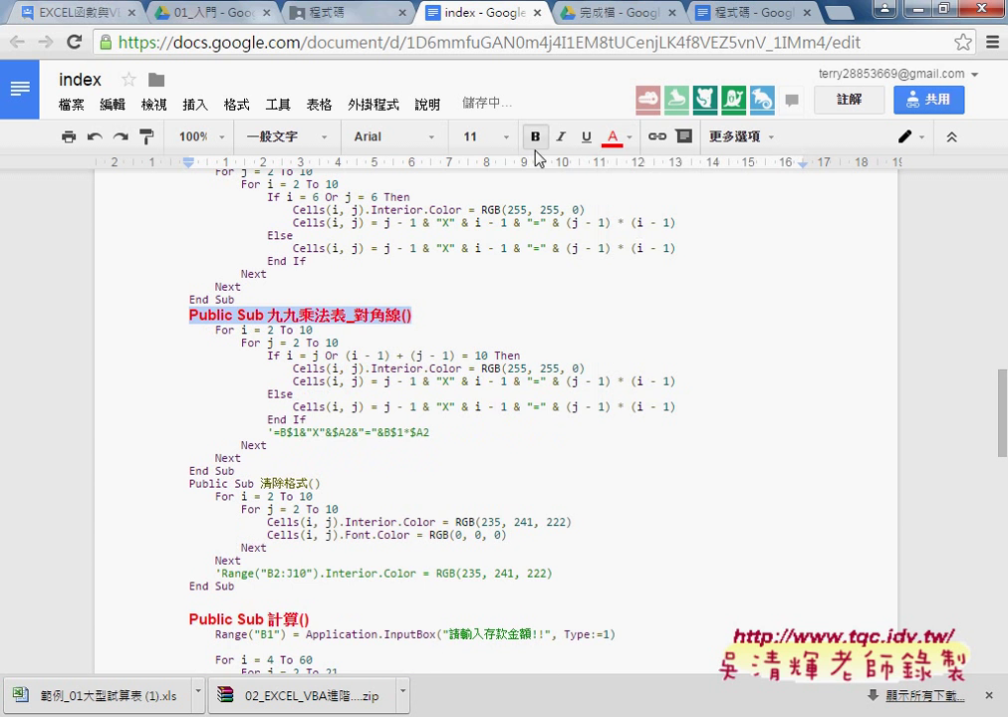
{"action": "left_click", "coordinate": [506, 137]}
{"action": "left_click", "coordinate": [478, 276]}
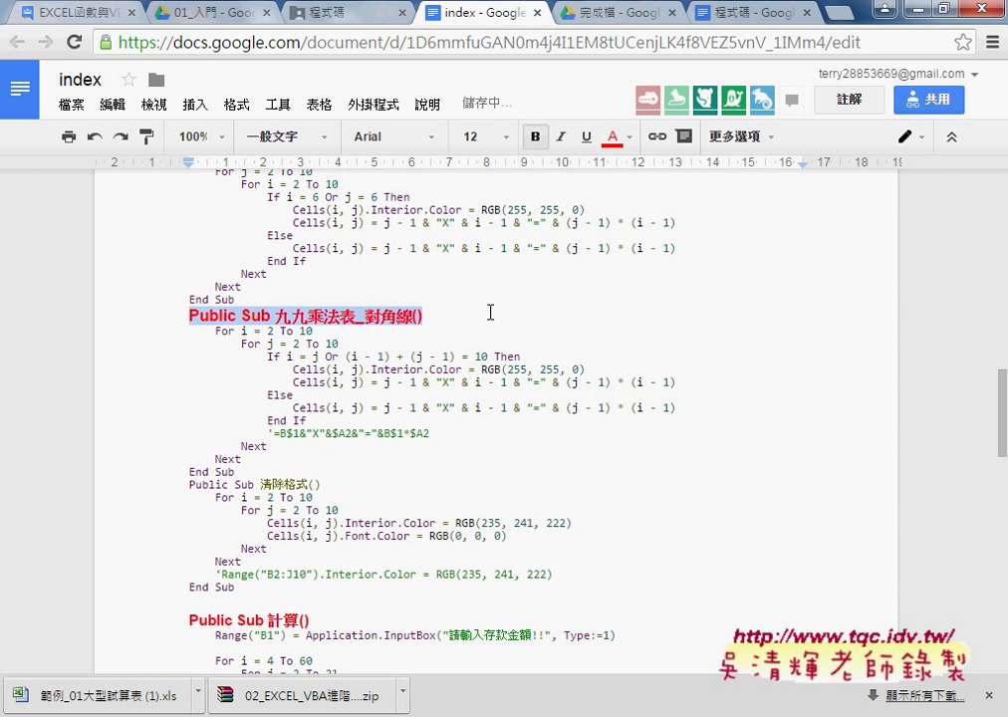
{"action": "left_click_drag", "start_coordinate": [332, 484], "coordinate": [171, 481]}
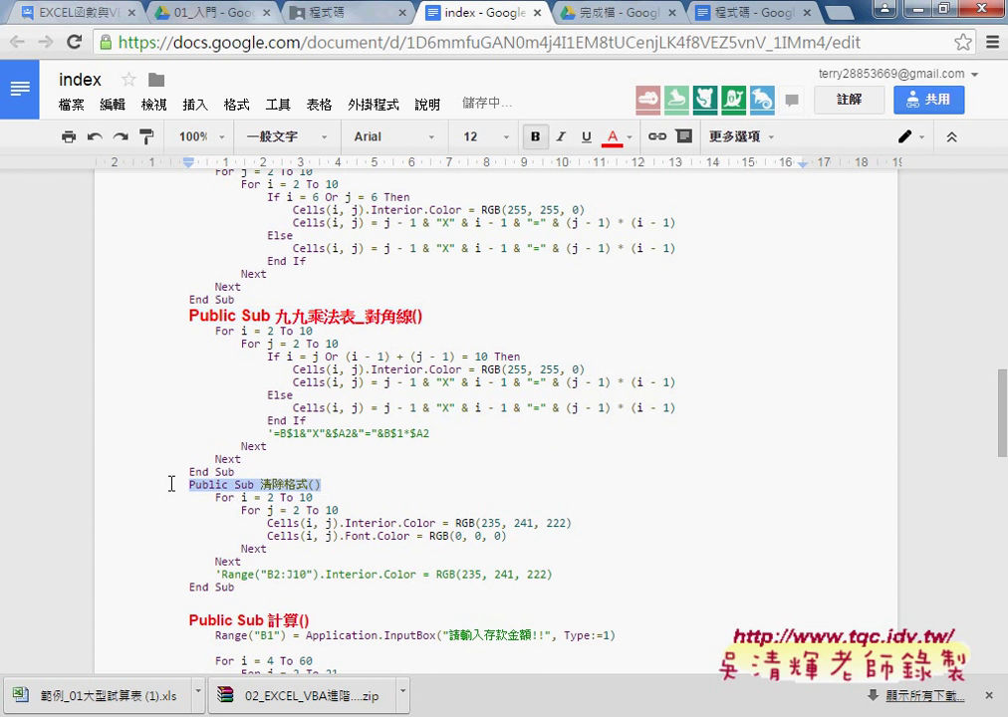
{"action": "left_click", "coordinate": [613, 137]}
{"action": "left_click", "coordinate": [639, 234]}
{"action": "left_click", "coordinate": [506, 138]}
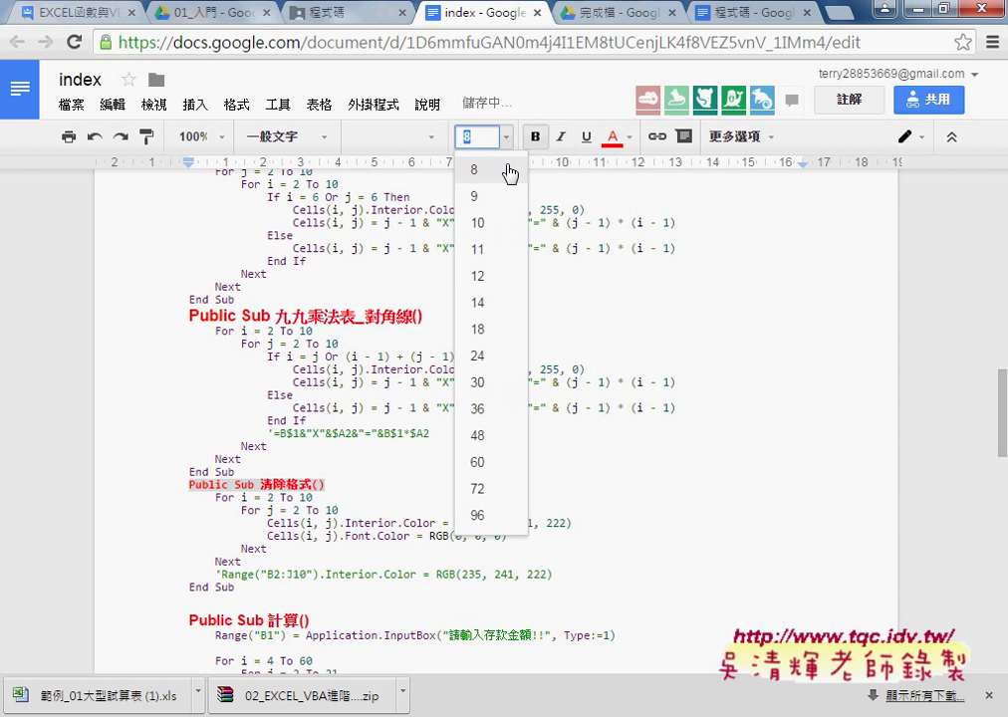
{"action": "left_click", "coordinate": [499, 279]}
- Select the 九九乘法表_5列5欄 procedure in the notes for copying
{"action": "scroll", "coordinate": [485, 346], "scroll_direction": "down", "scroll_amount": 2}
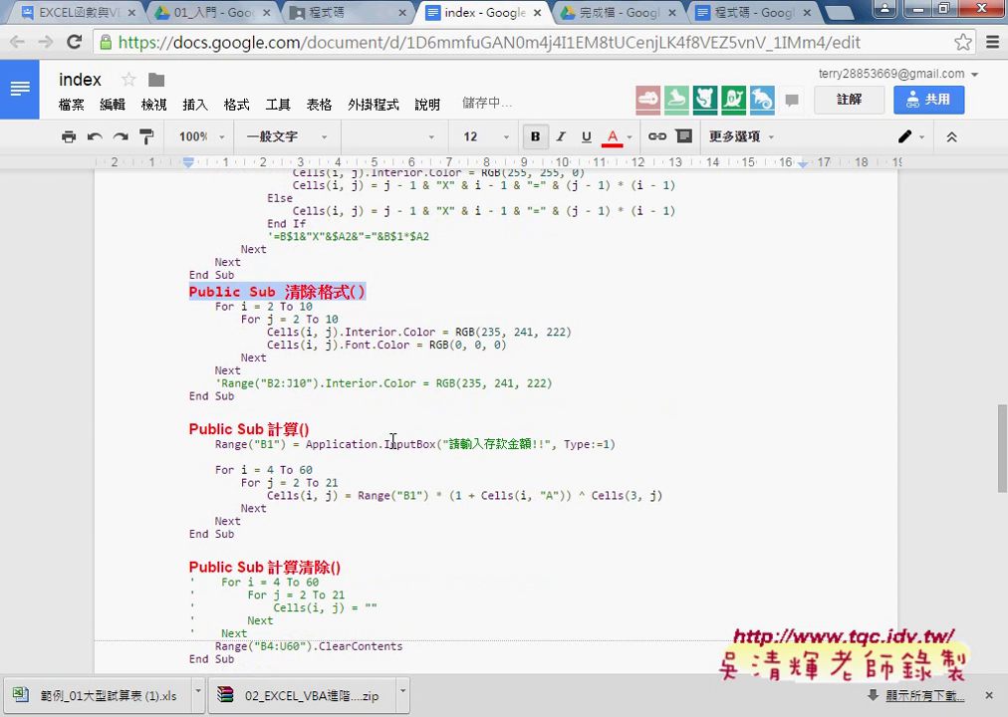
{"action": "scroll", "coordinate": [394, 442], "scroll_direction": "up", "scroll_amount": 1}
{"action": "scroll", "coordinate": [394, 442], "scroll_direction": "up", "scroll_amount": 1}
{"action": "scroll", "coordinate": [390, 440], "scroll_direction": "up", "scroll_amount": 1}
{"action": "scroll", "coordinate": [390, 439], "scroll_direction": "up", "scroll_amount": 1}
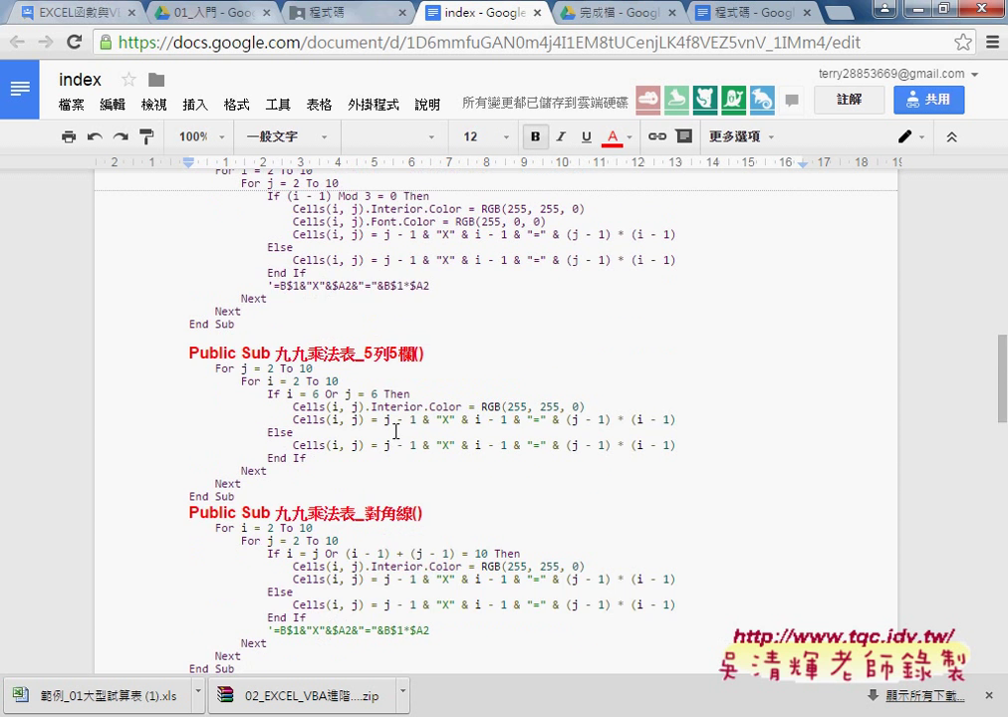
{"action": "left_click_drag", "start_coordinate": [239, 495], "coordinate": [154, 352]}
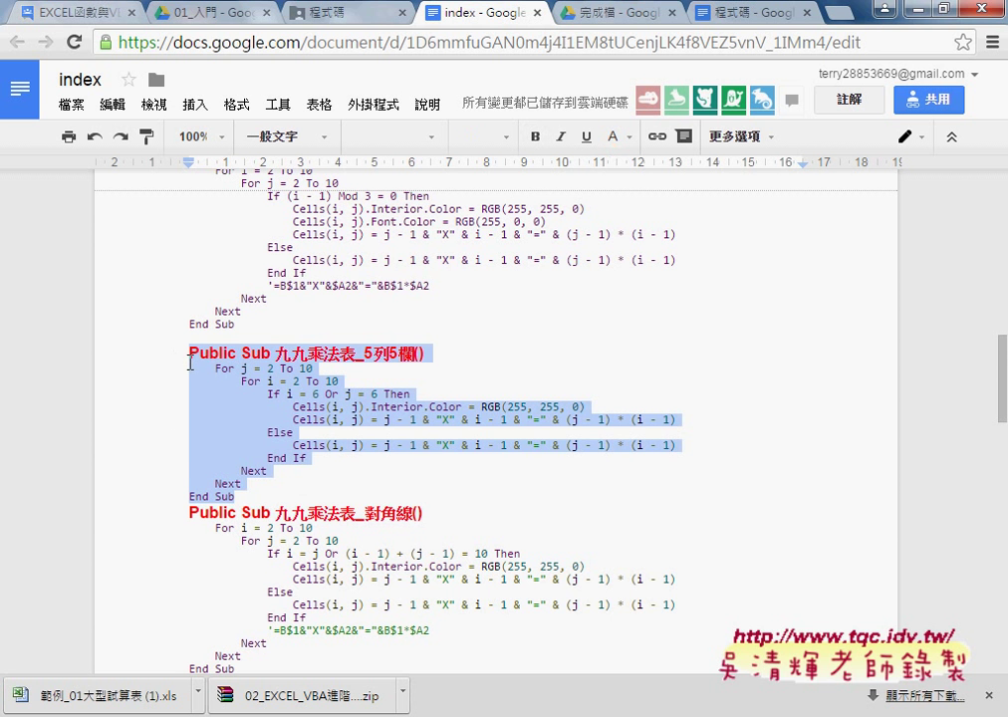
{"action": "left_click", "coordinate": [403, 702]}
- Paste 九九乘法表_5列5欄 into the VBA module after the 3整除 End Sub, then return to Excel
{"action": "mouse_move", "coordinate": [99, 694]}
{"action": "left_click", "coordinate": [833, 597]}
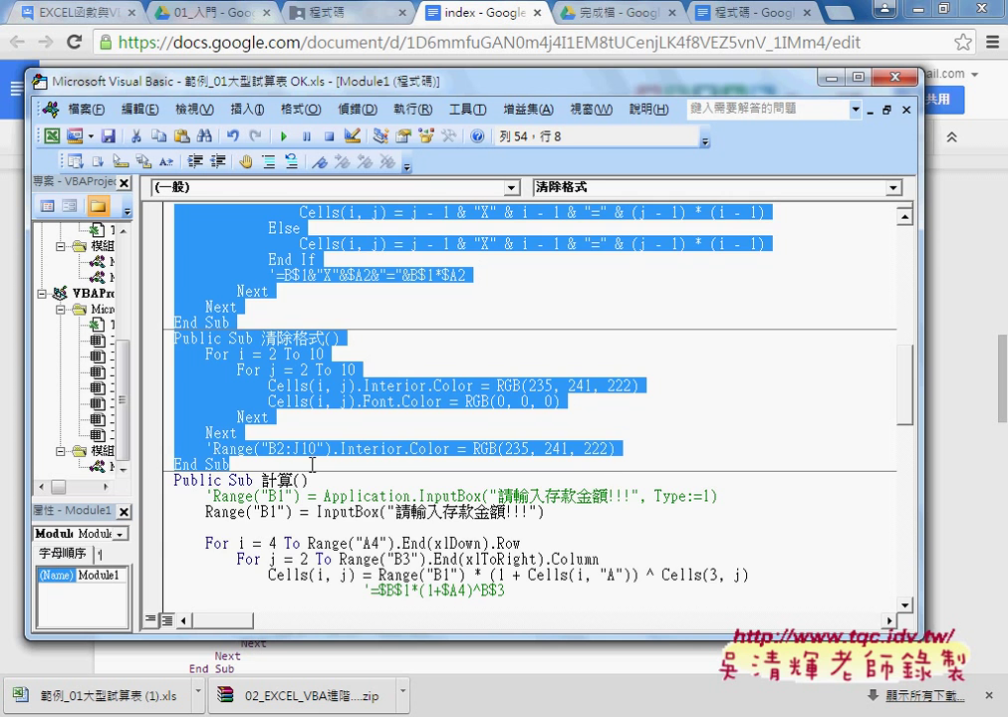
{"action": "scroll", "coordinate": [315, 386], "scroll_direction": "up", "scroll_amount": 2}
{"action": "scroll", "coordinate": [312, 382], "scroll_direction": "up", "scroll_amount": 3}
{"action": "scroll", "coordinate": [309, 380], "scroll_direction": "up", "scroll_amount": 1}
{"action": "left_click", "coordinate": [219, 387]}
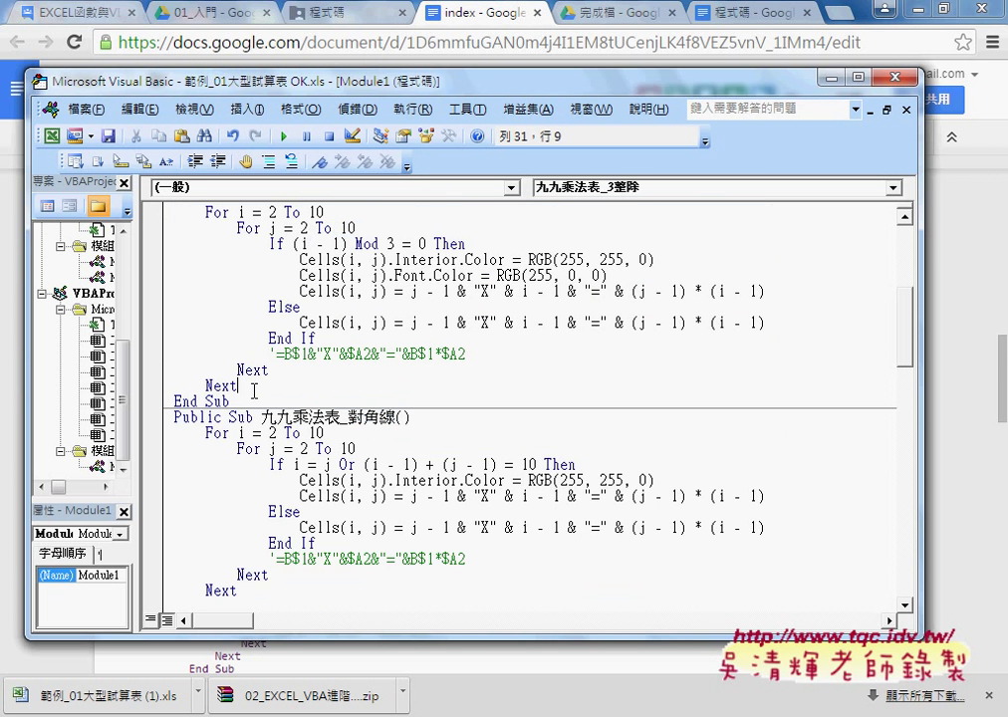
{"action": "left_click", "coordinate": [223, 400]}
{"action": "key", "text": "Return"}
{"action": "type", "text": "Public Sub 九九乘法表_5列5欄()     For j = 2 To 10         For i = 2 To 10             If i = 6 Or j = 6 Then                 Cells(i, j).Interior.Color = RGB(255, 255, 0)                 Cells(i, j) = j - 1 & \"X\" & i - 1 & \"=\" & (j - 1) * (i - 1)             Else                 Cells(i, j) = j - 1 & \"X\" & i - 1 & \"=\" & (j - 1) * (i - 1)             End If         Next     Next End Sub"}
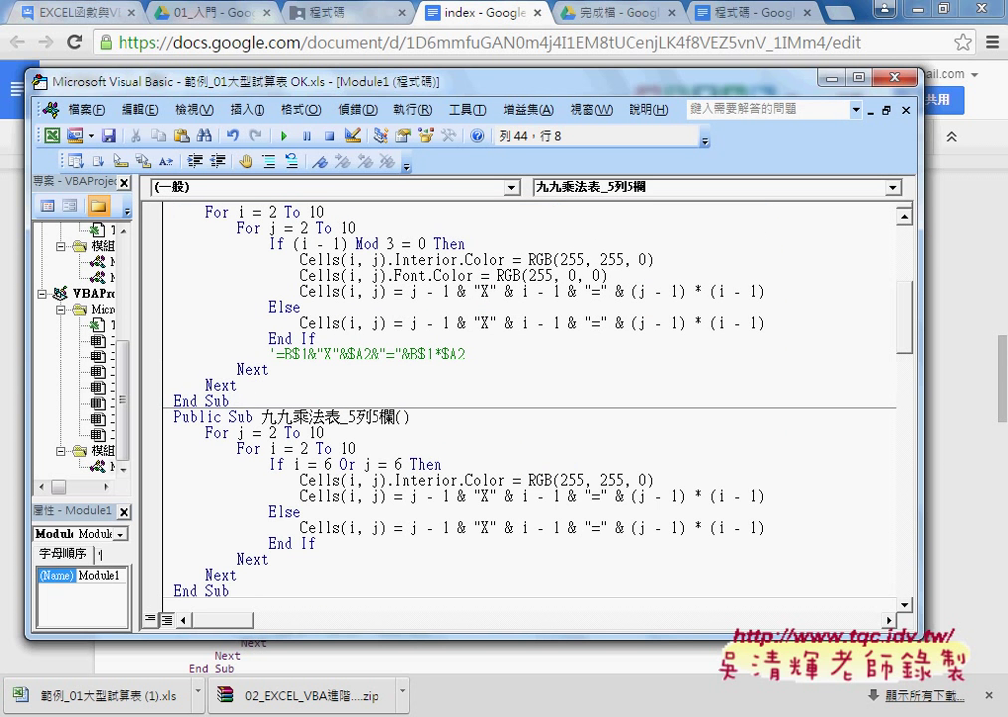
{"action": "left_click", "coordinate": [901, 76]}
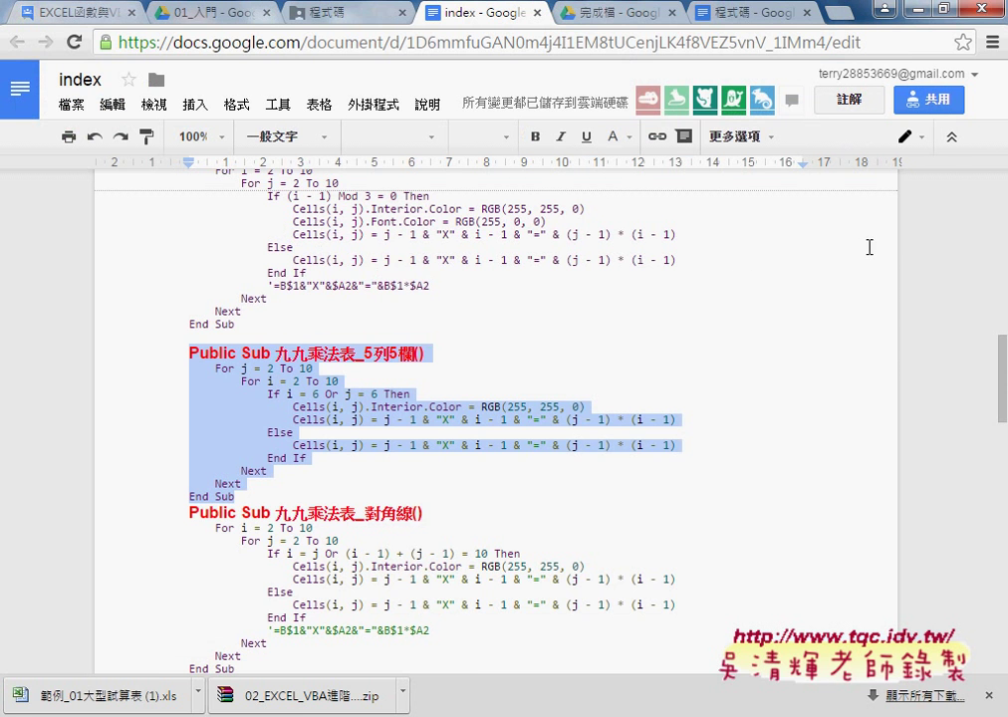
{"action": "key", "text": "alt+Tab"}
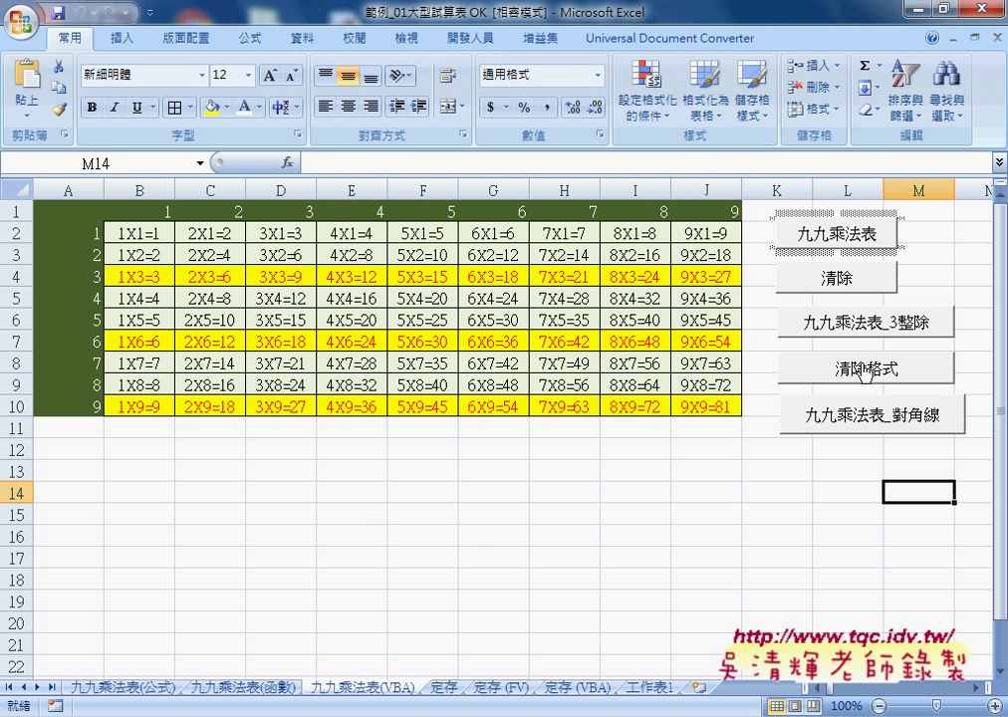
- Select the 清除格式 button without running it and drag it beneath 九九乘法表_對角線
{"action": "left_click", "coordinate": [922, 276]}
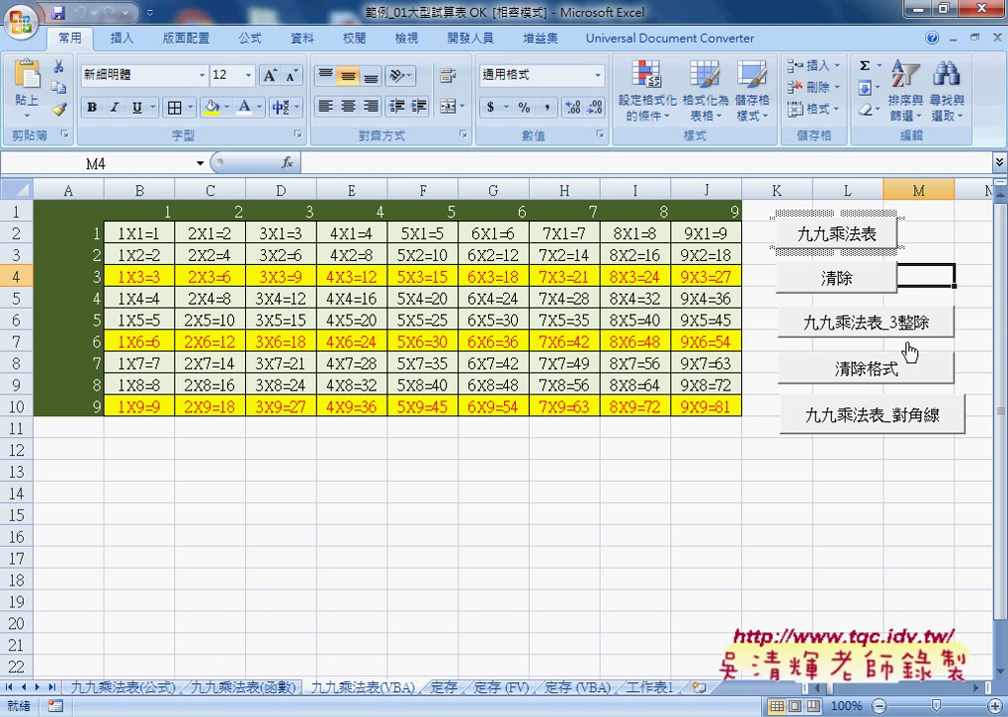
{"action": "right_click", "coordinate": [870, 373]}
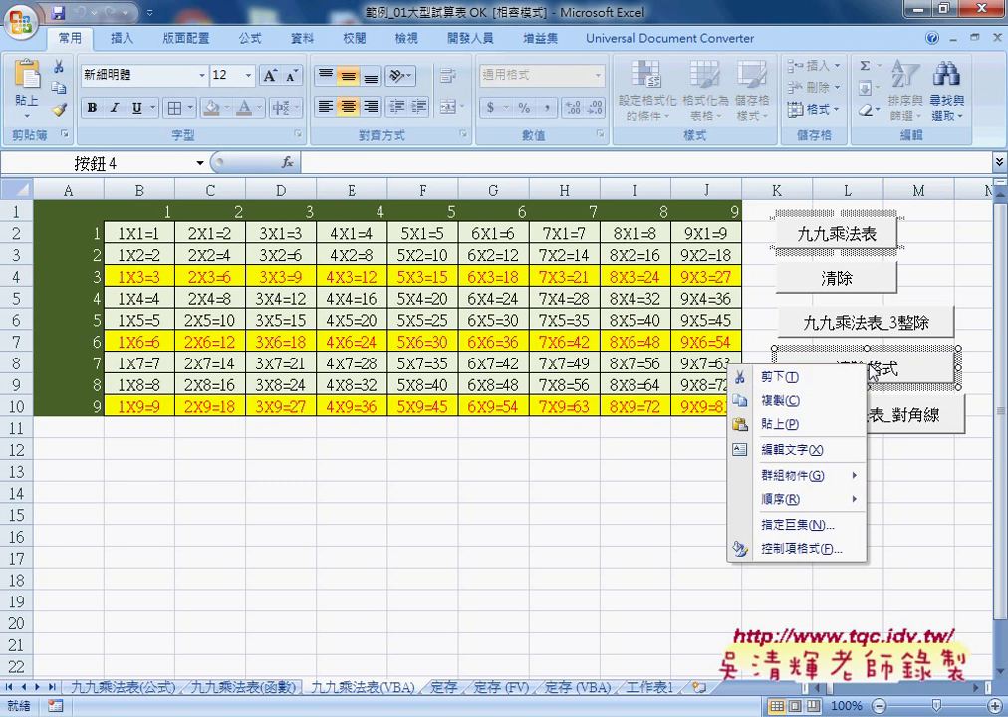
{"action": "key", "text": "Escape"}
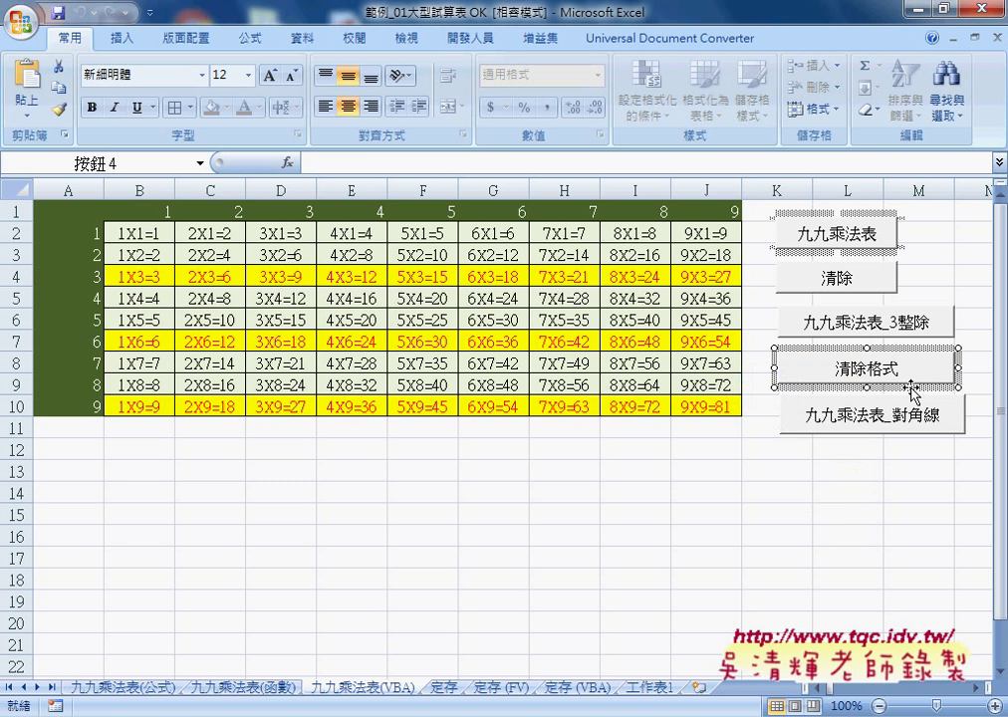
{"action": "left_click_drag", "start_coordinate": [917, 386], "coordinate": [913, 483]}
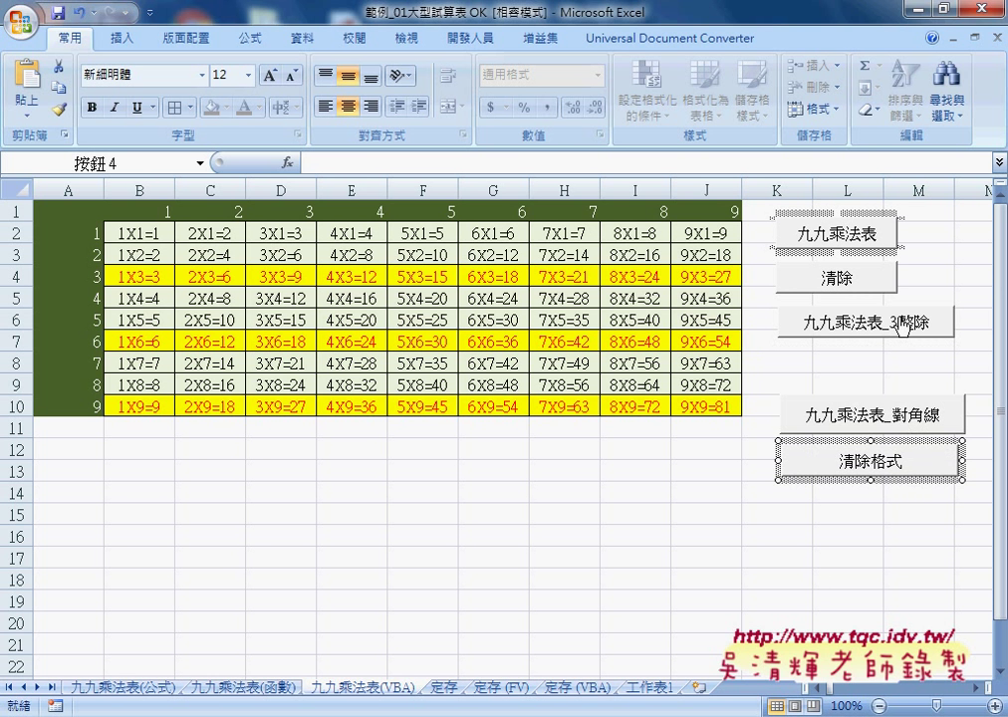